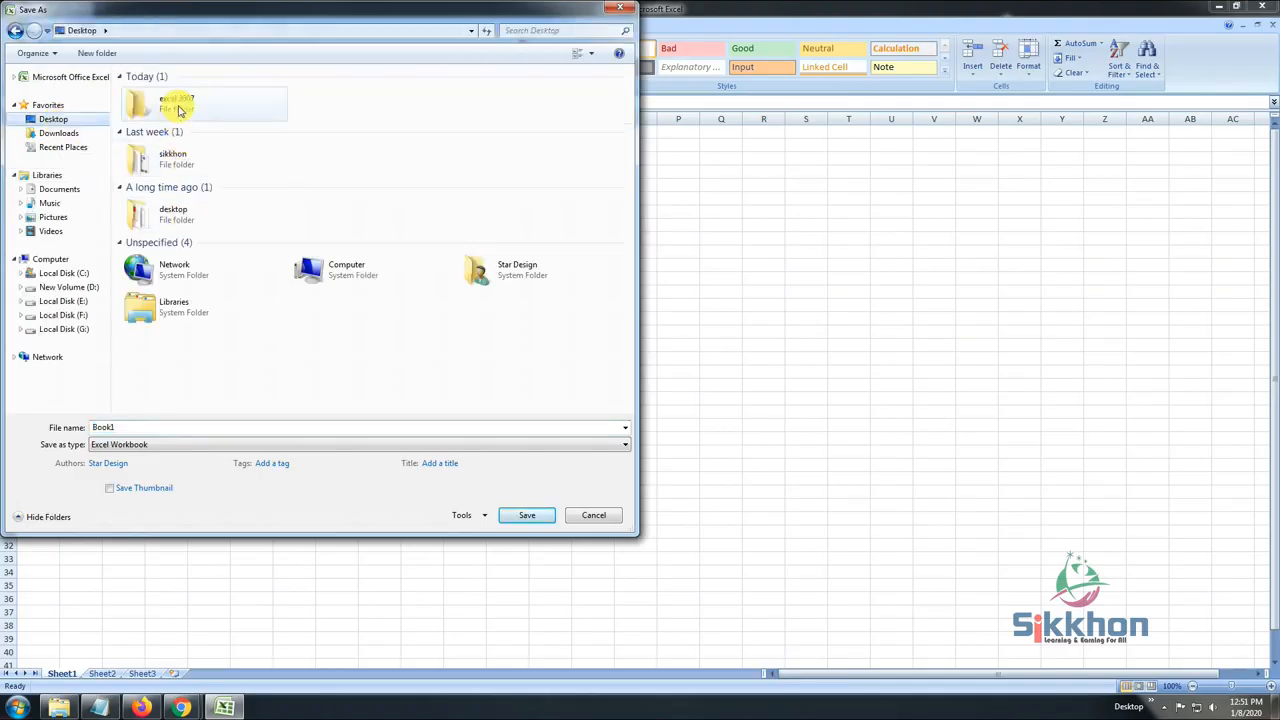
Save the workbook as class04 in the excel 2007 folder on the Desktop.
double_click(178, 101)
double_click(203, 426)
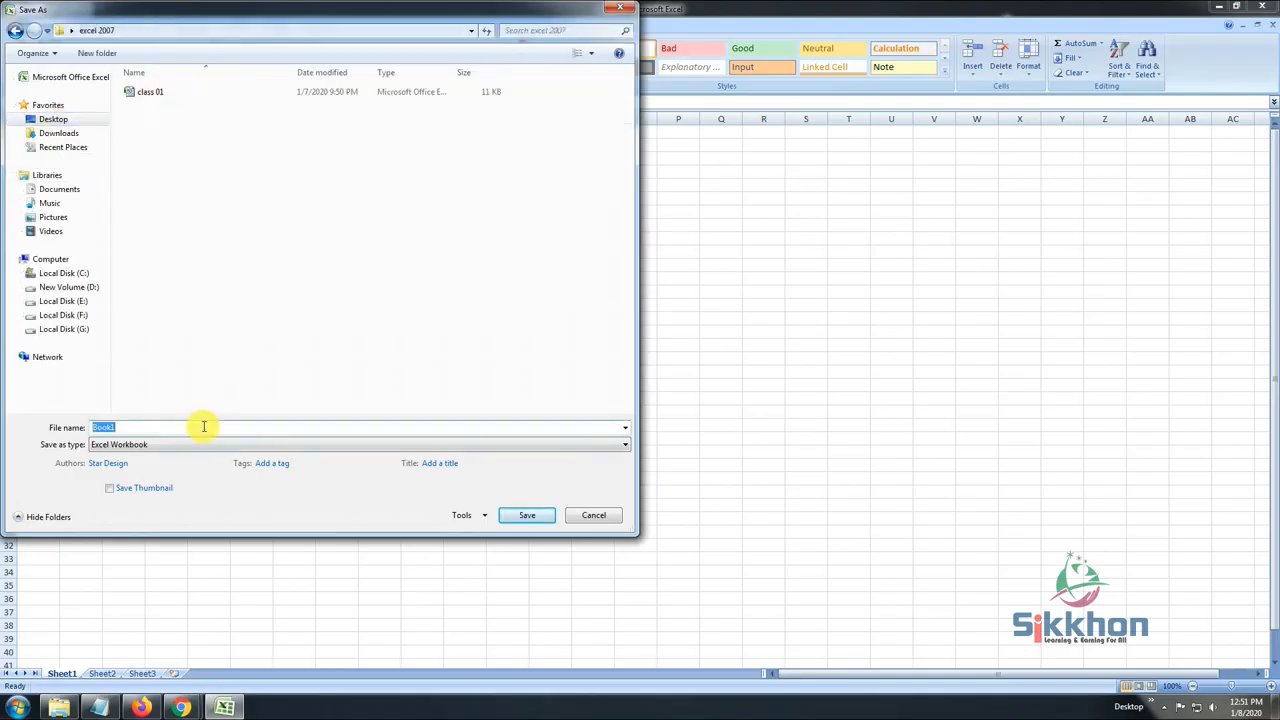
type("cla")
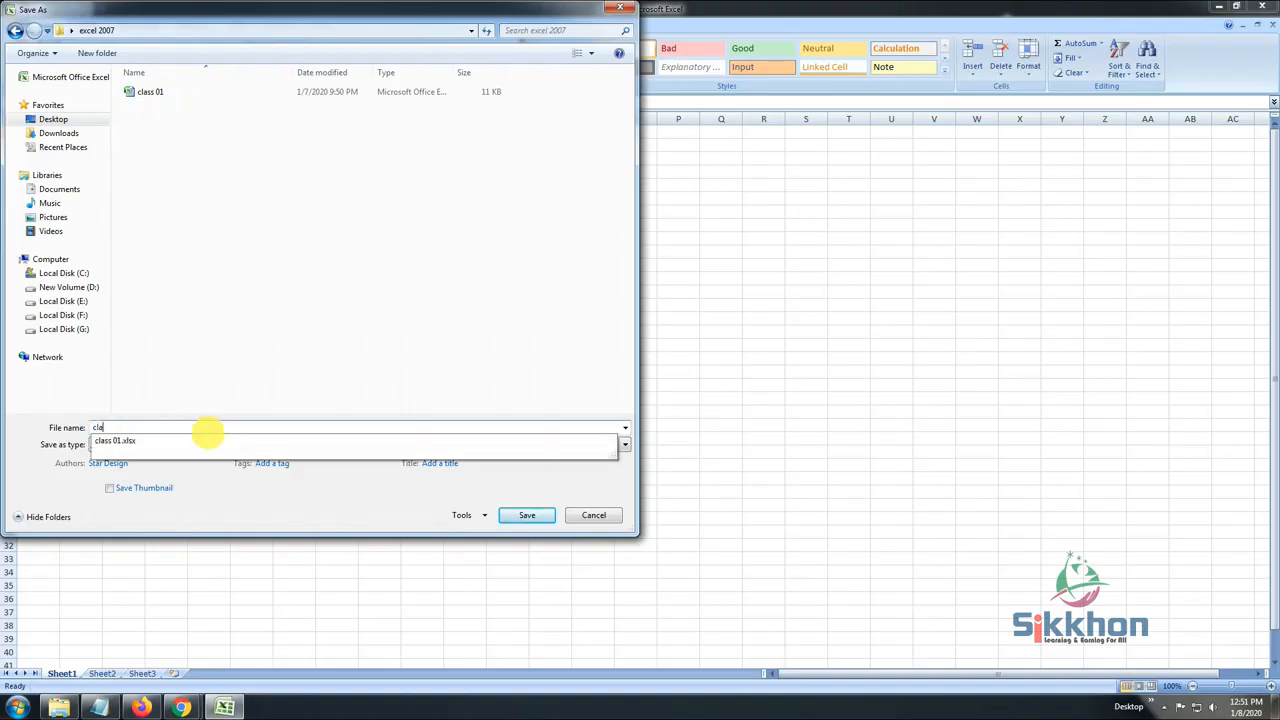
type("ss02")
key("Return")
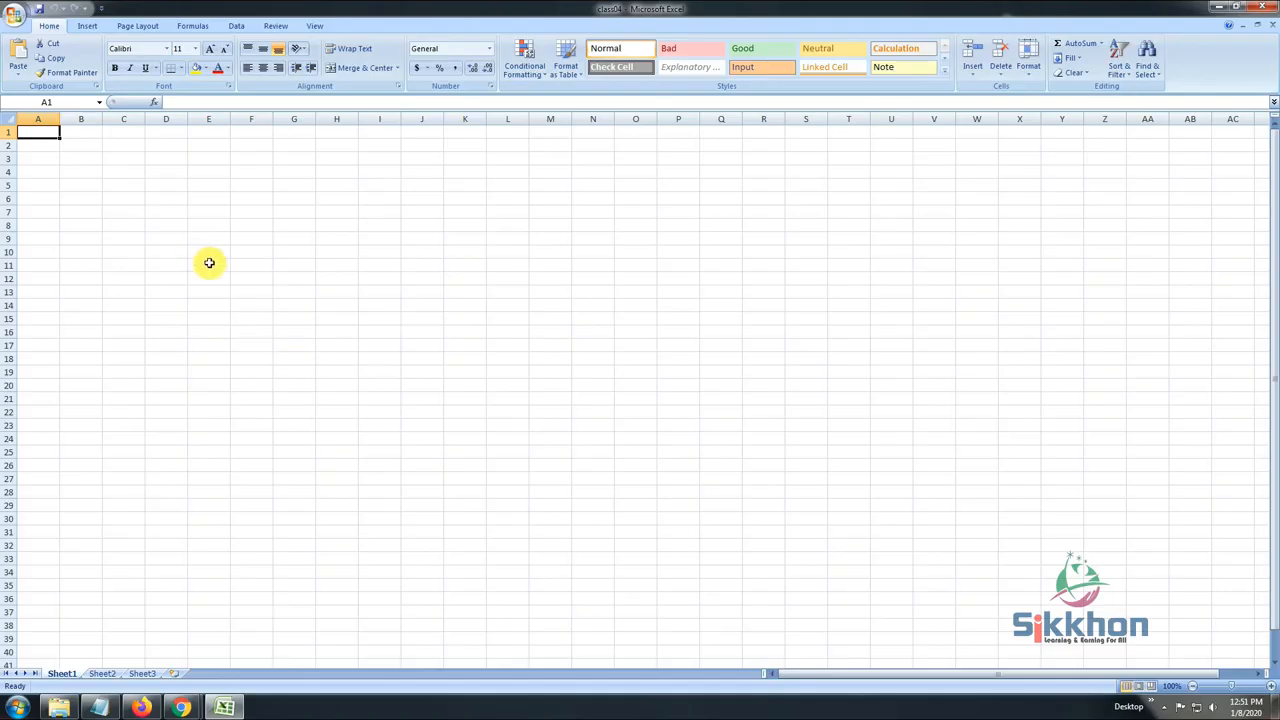
Merge and center cells A4:G5 and enter the title "Resul Sheet" in the merged cell.
left_click(120, 172)
left_click_drag(43, 170, 283, 189)
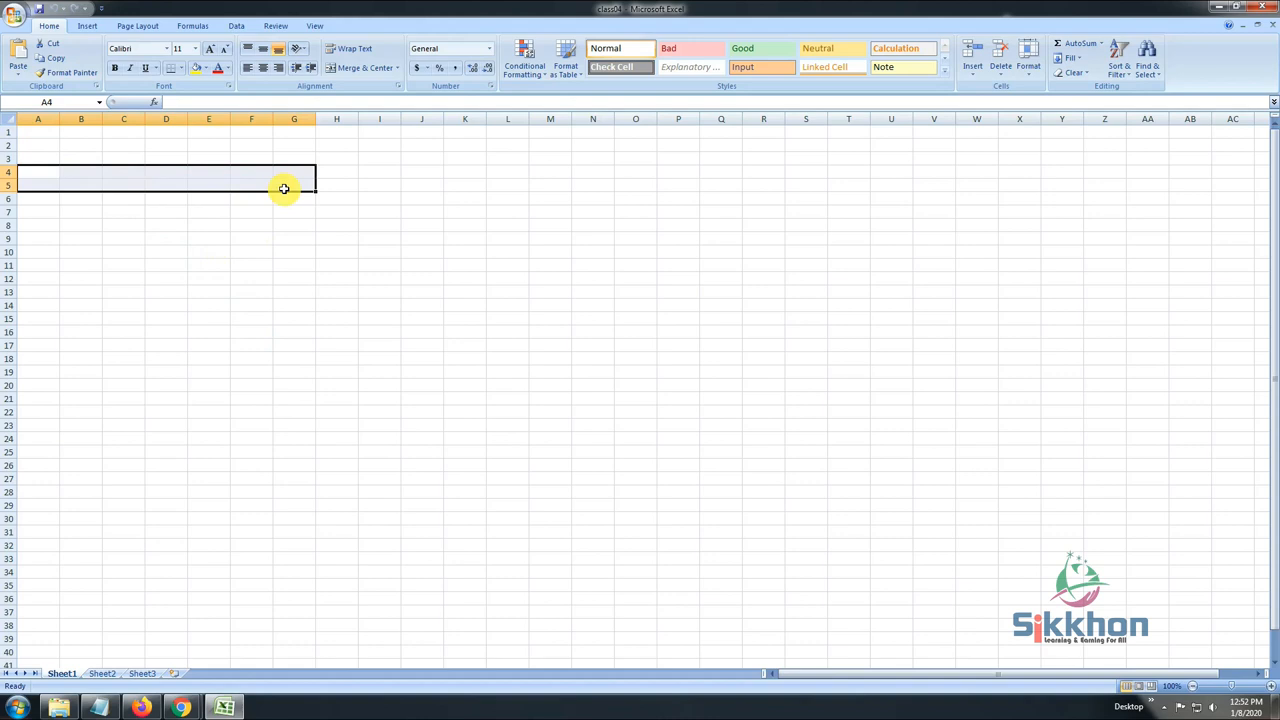
left_click(365, 68)
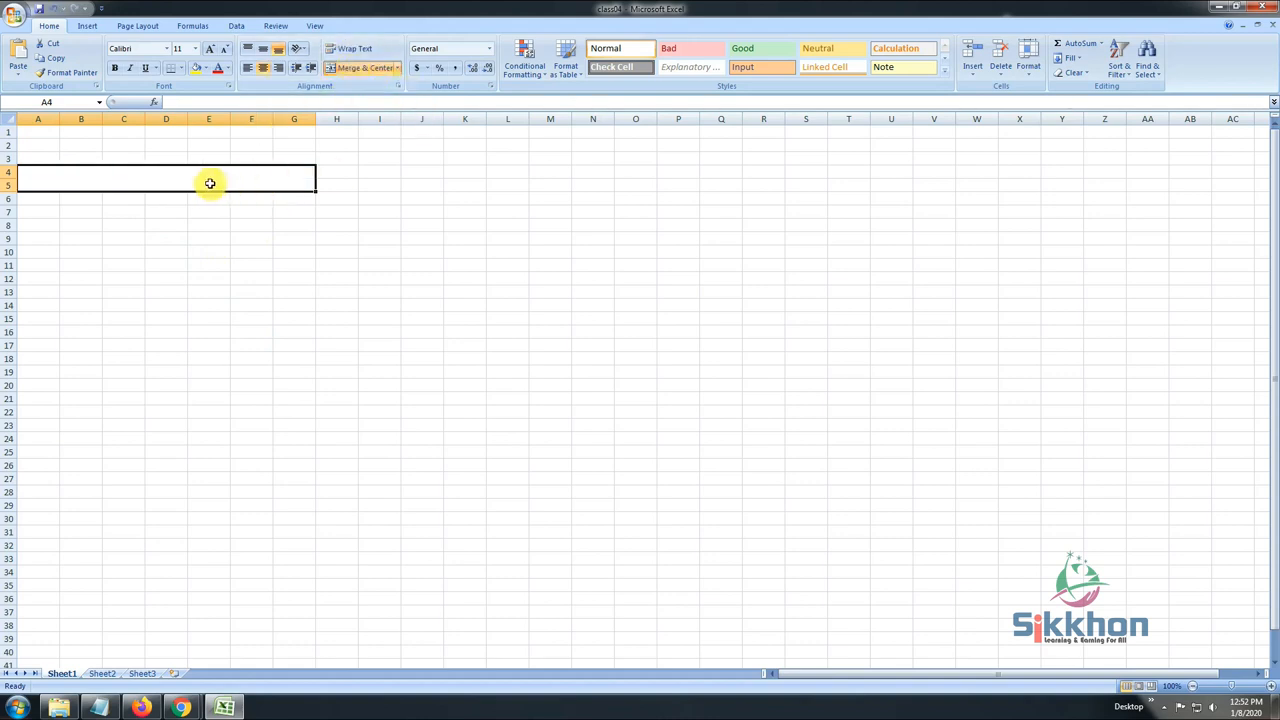
type("Res")
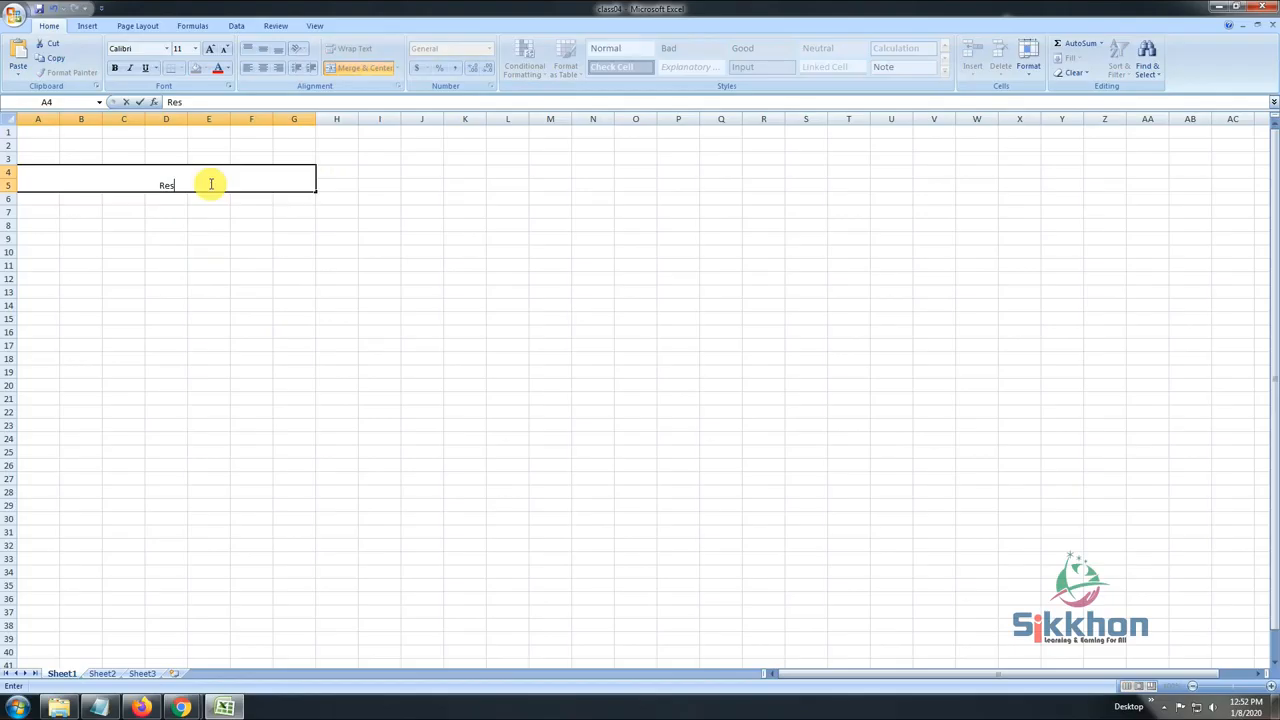
type("ul Sheet")
left_click(251, 222)
Format the merged title cell with middle vertical alignment, font size 28 and a yellow fill.
left_click(213, 180)
left_click(262, 49)
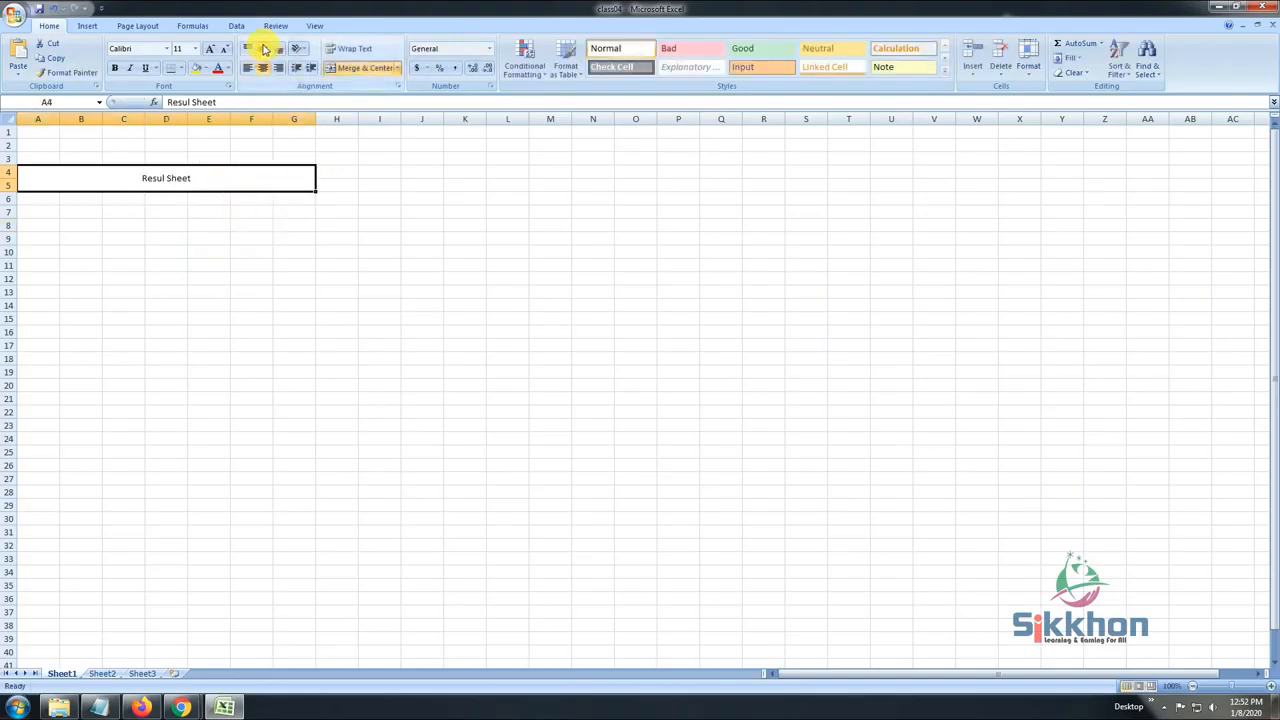
left_click(196, 49)
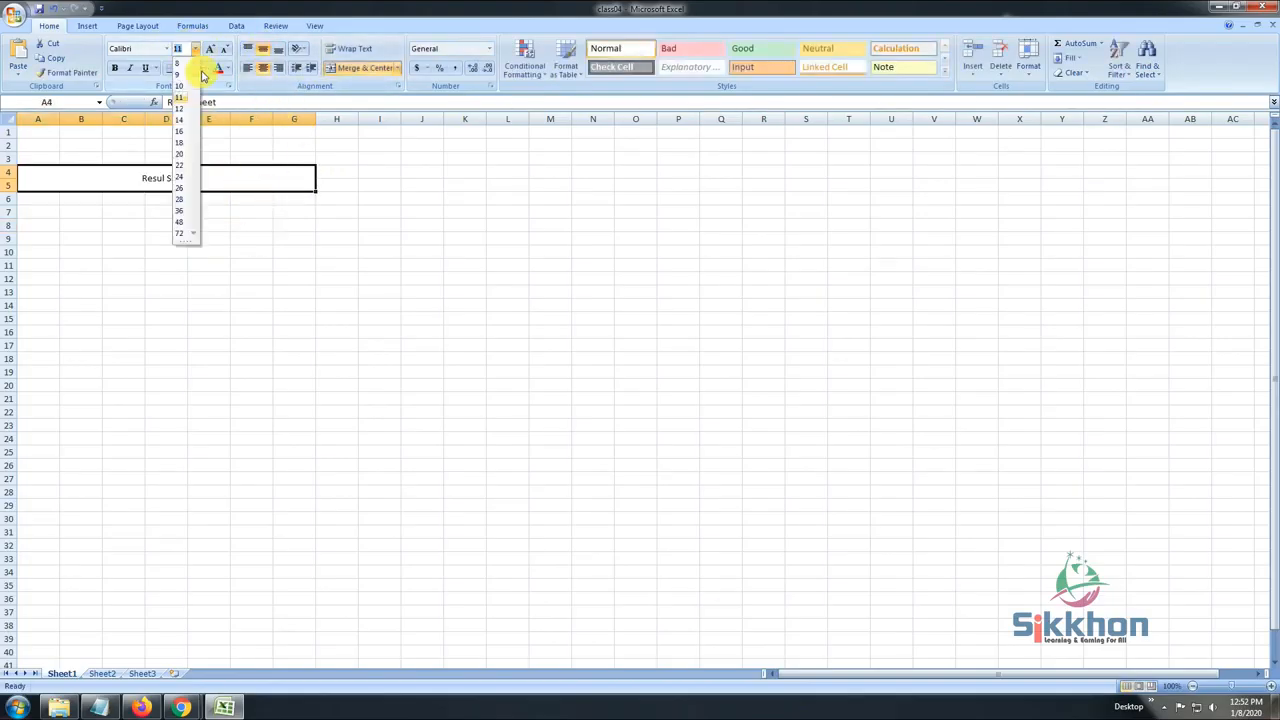
left_click(179, 200)
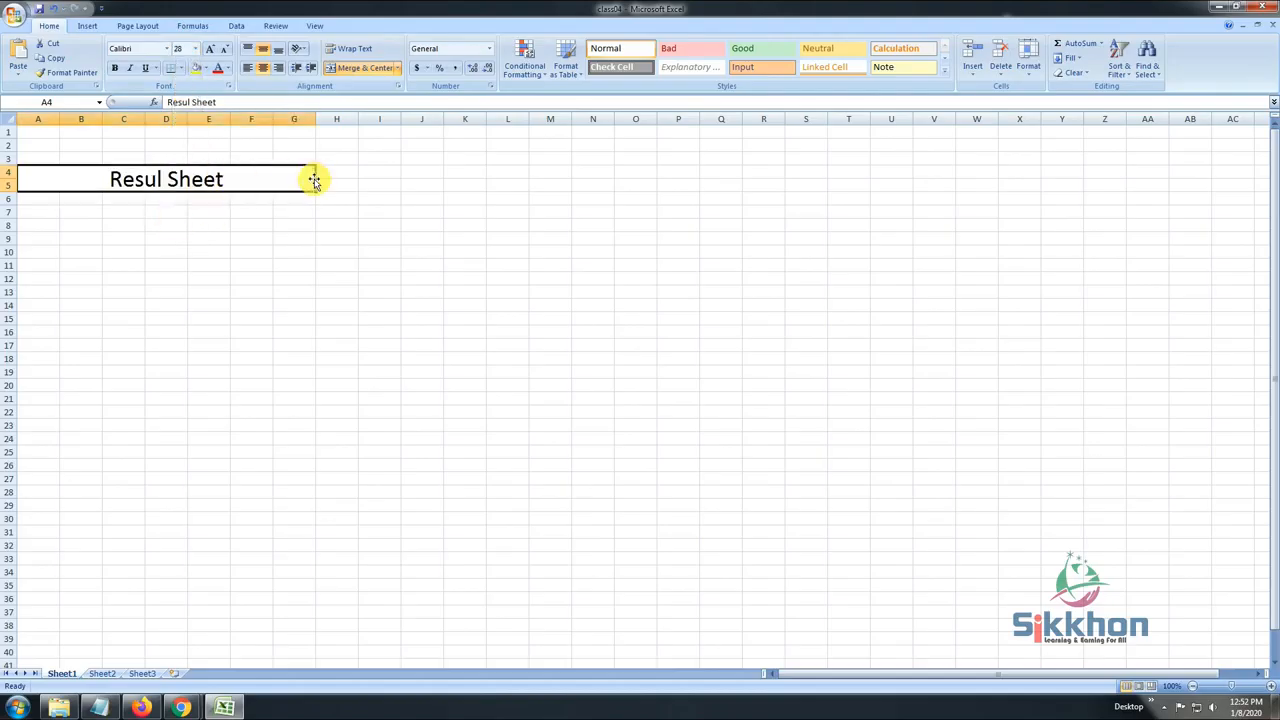
left_click(197, 68)
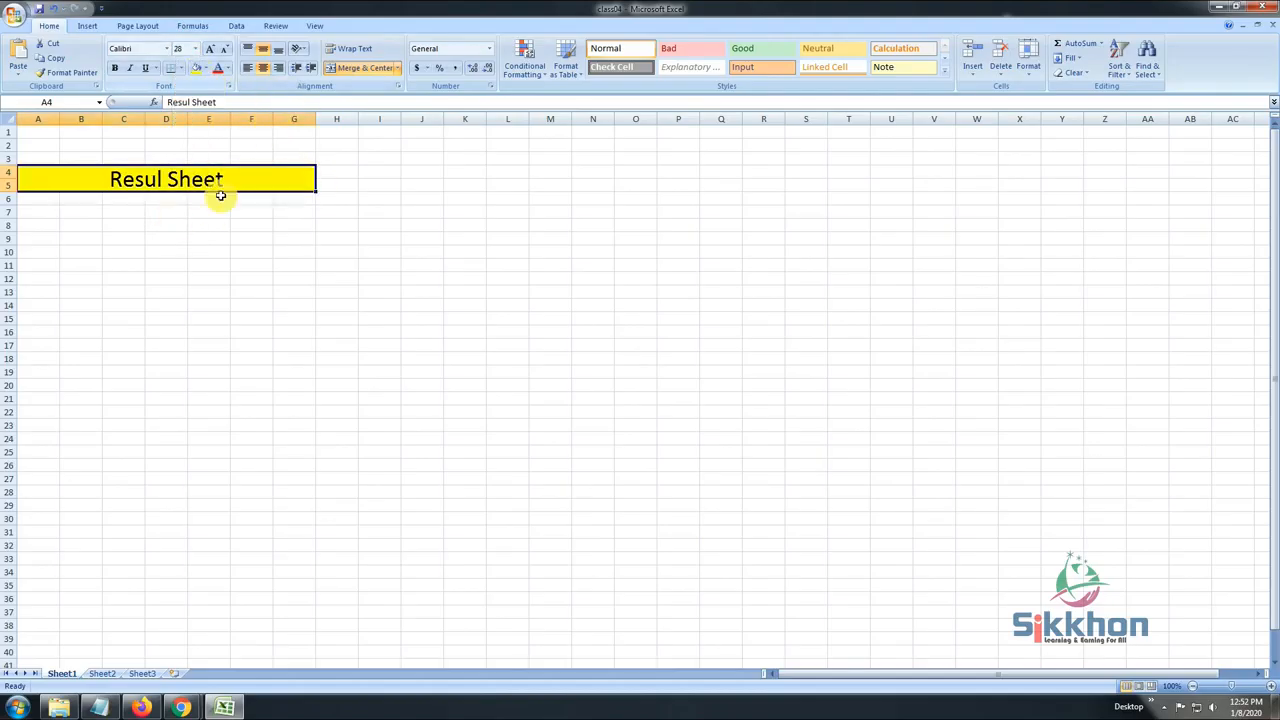
left_click(225, 240)
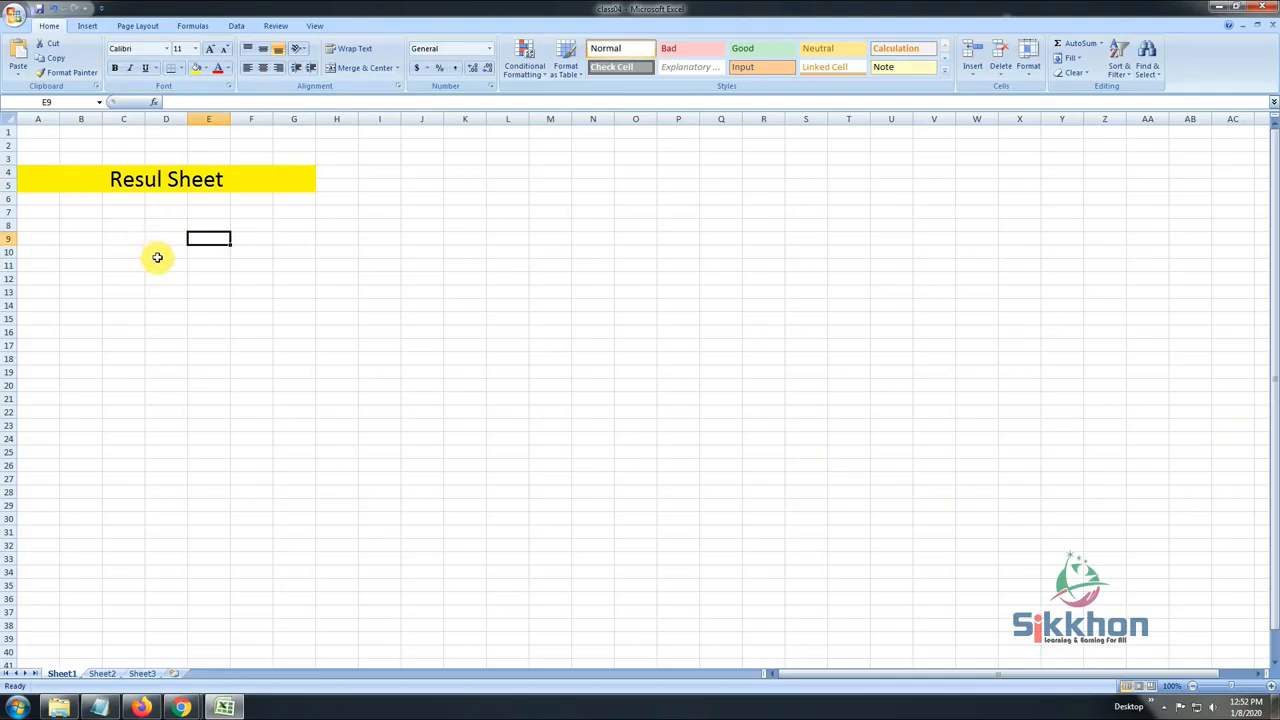
Enter the serial numbers 1 to 5 in cells A8 through A12.
left_click(68, 227)
left_click(47, 229)
type("1")
key("Return")
type("2")
key("Return")
key("Return")
left_click(40, 254)
type("3")
key("Return")
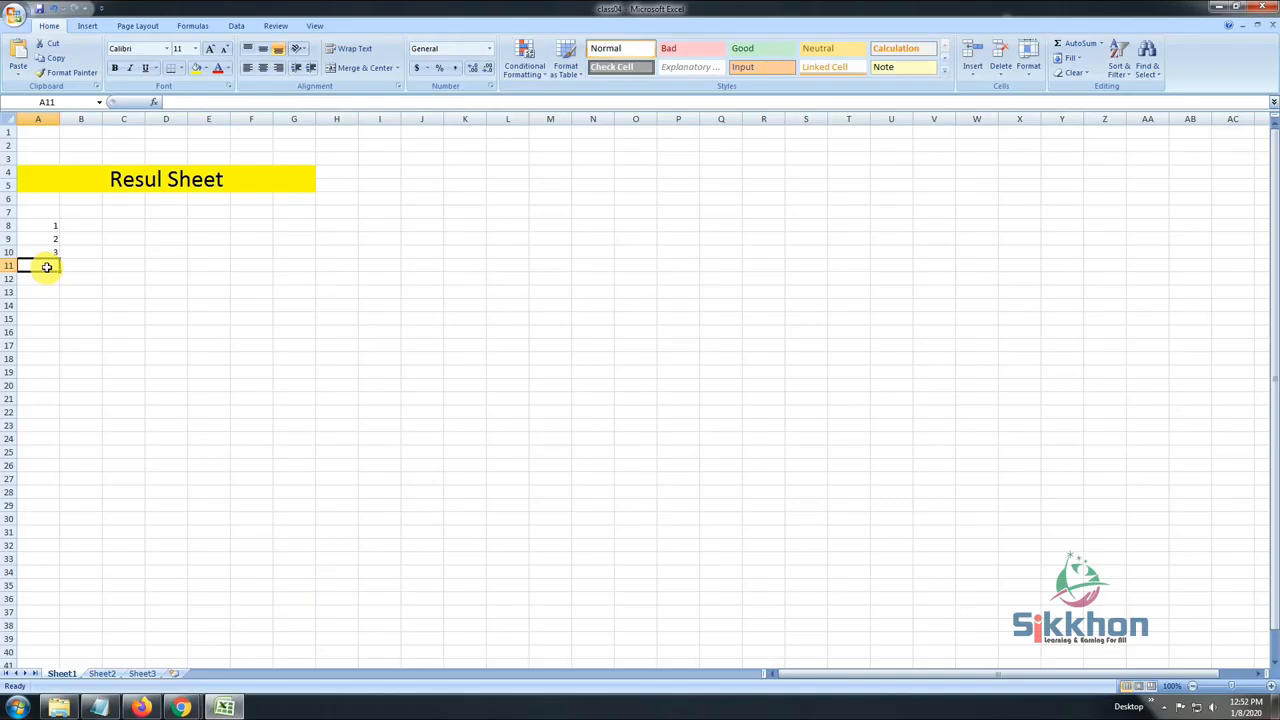
type("4")
key("Return")
type("5")
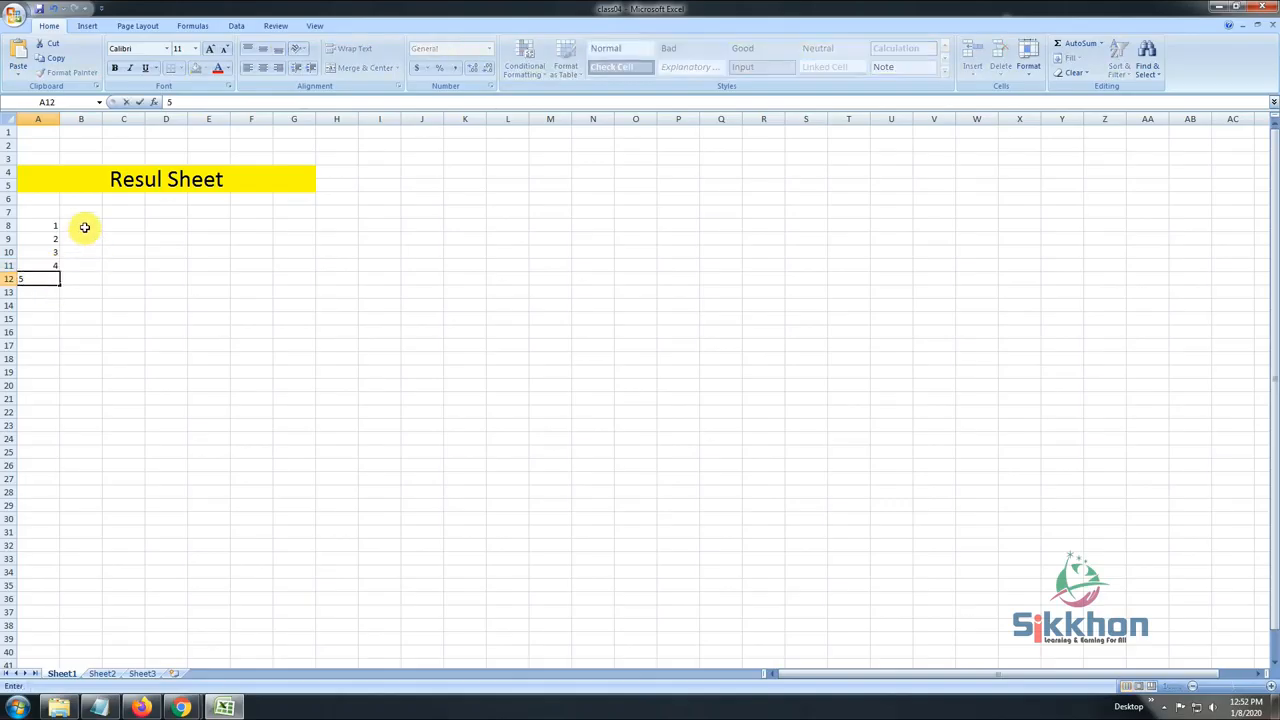
left_click(86, 226)
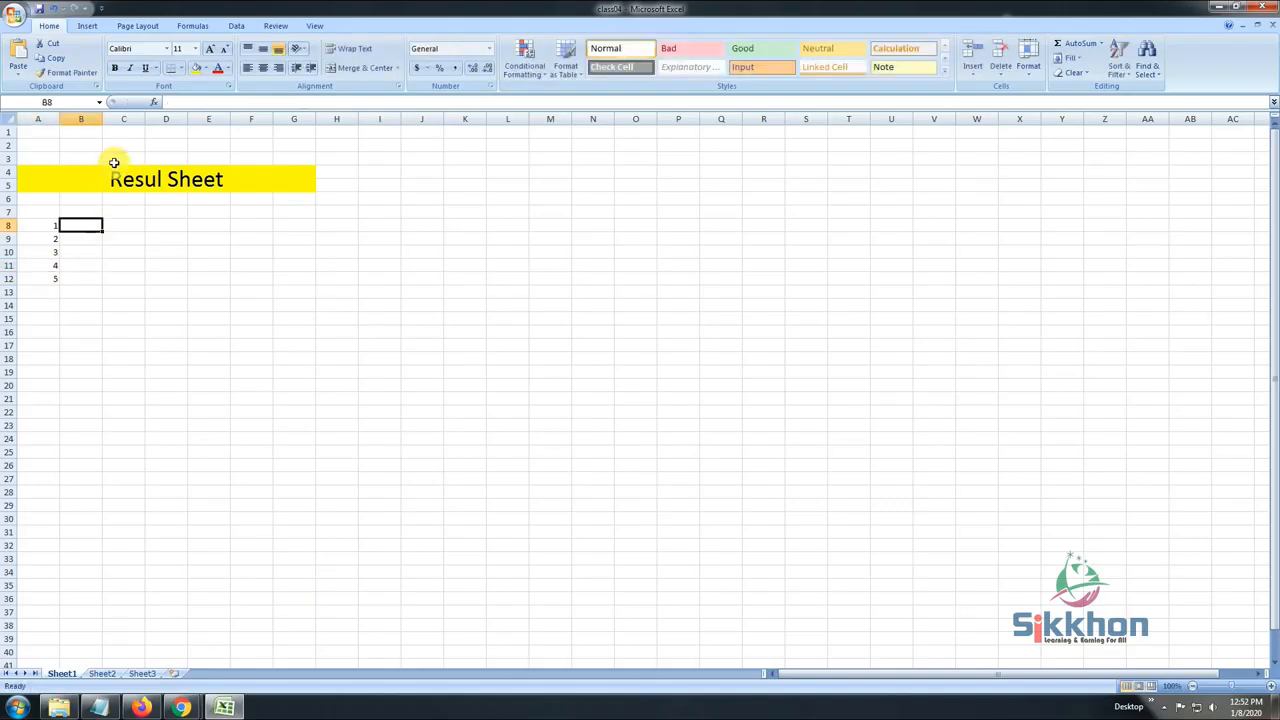
Enter the column heading "SL" in cell A7 and right-align it.
left_click(45, 209)
type("SL")
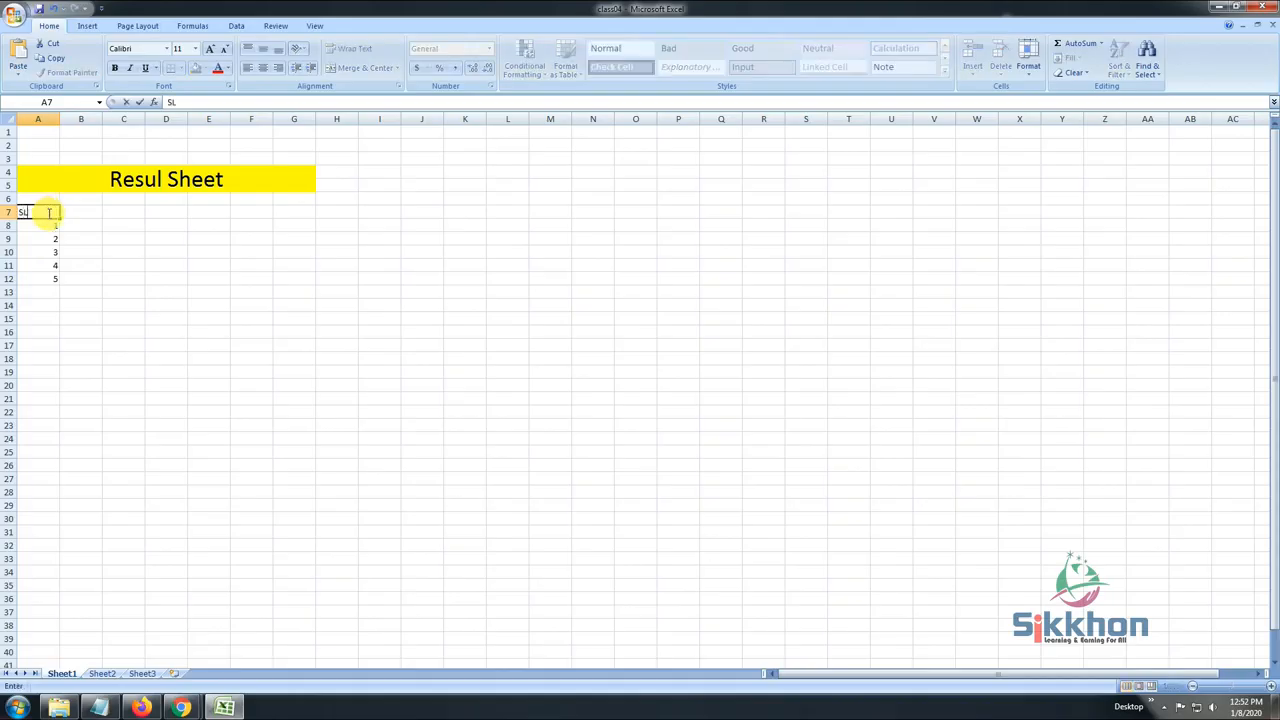
left_click(48, 212)
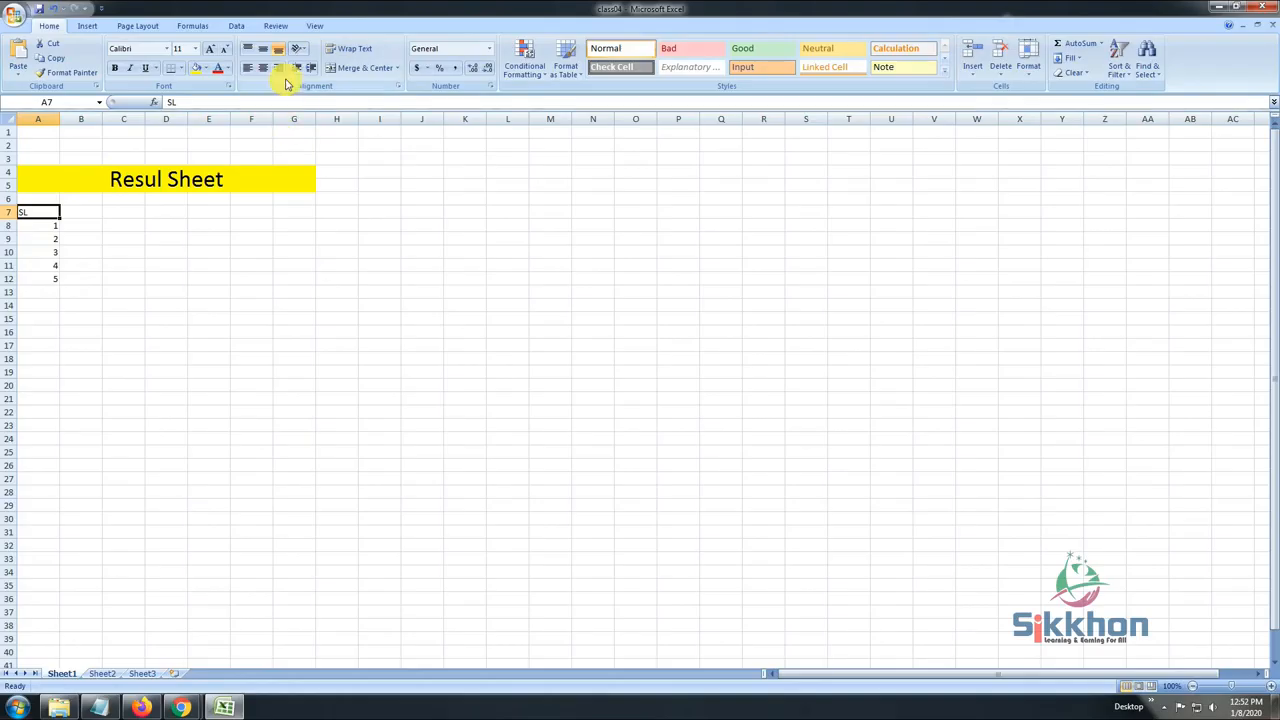
left_click(280, 70)
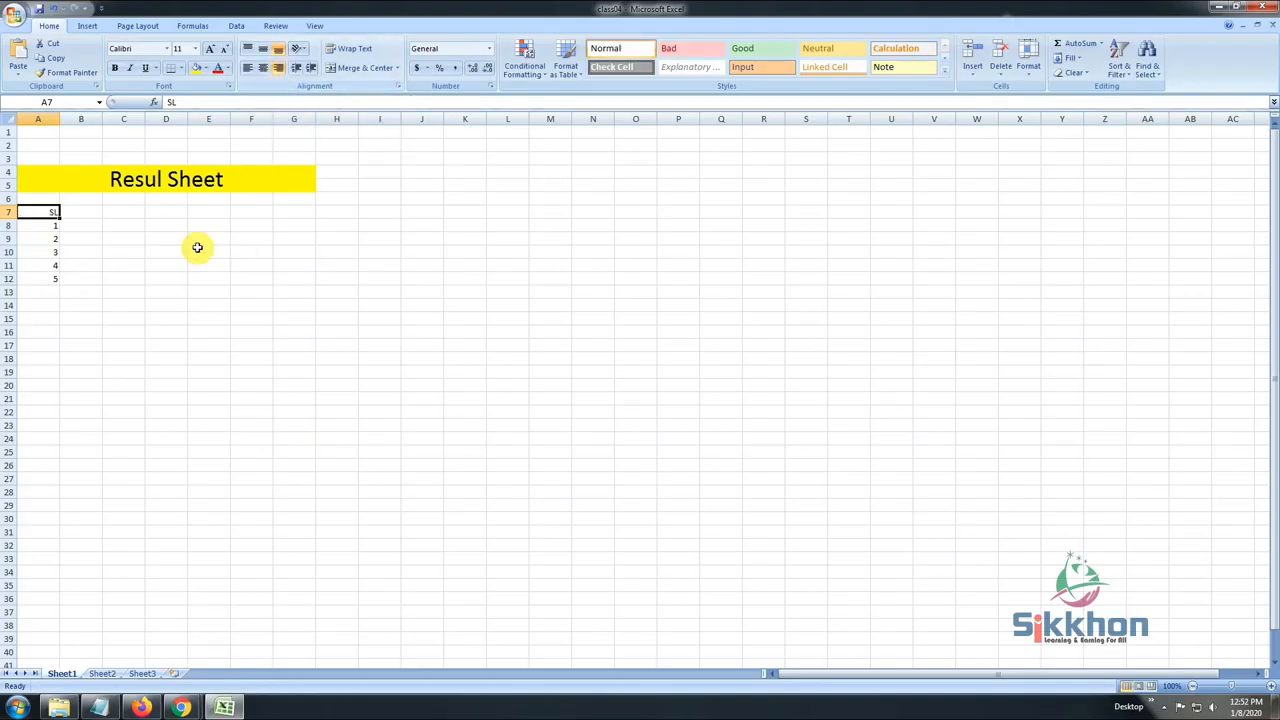
Widen column B and enter the column heading "Name" in cell B7.
left_click_drag(103, 119, 129, 120)
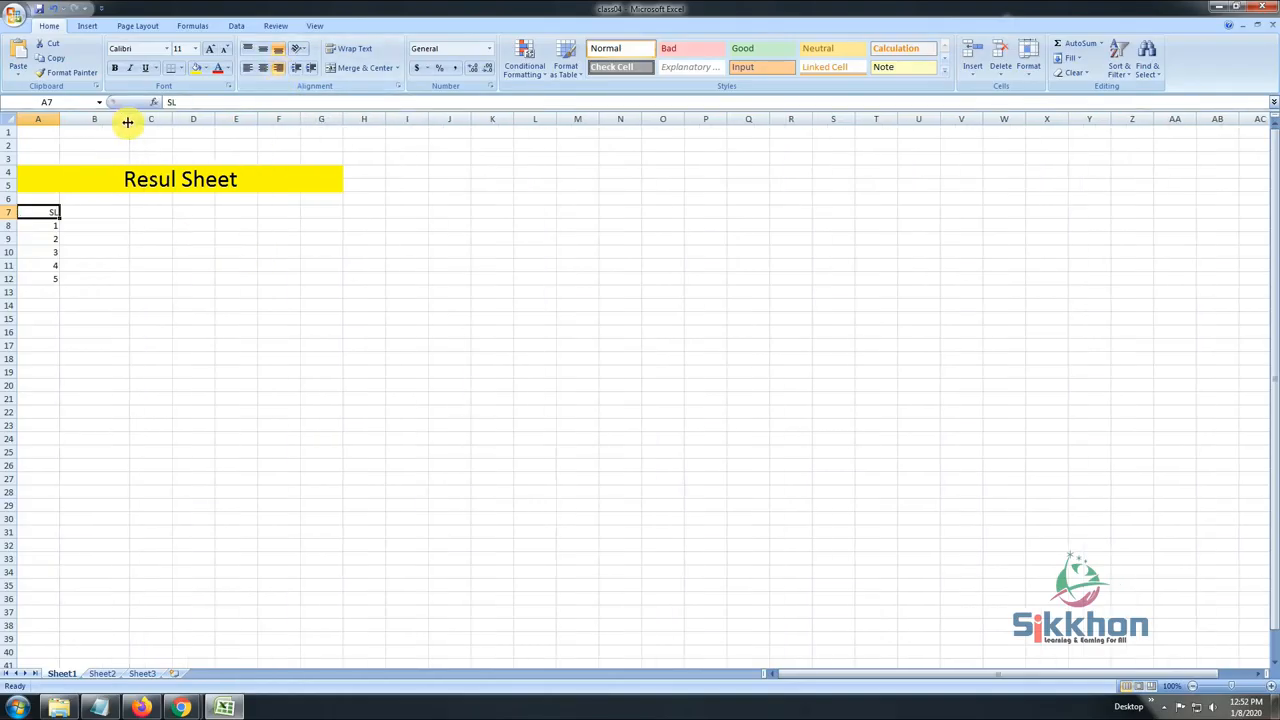
left_click(106, 210)
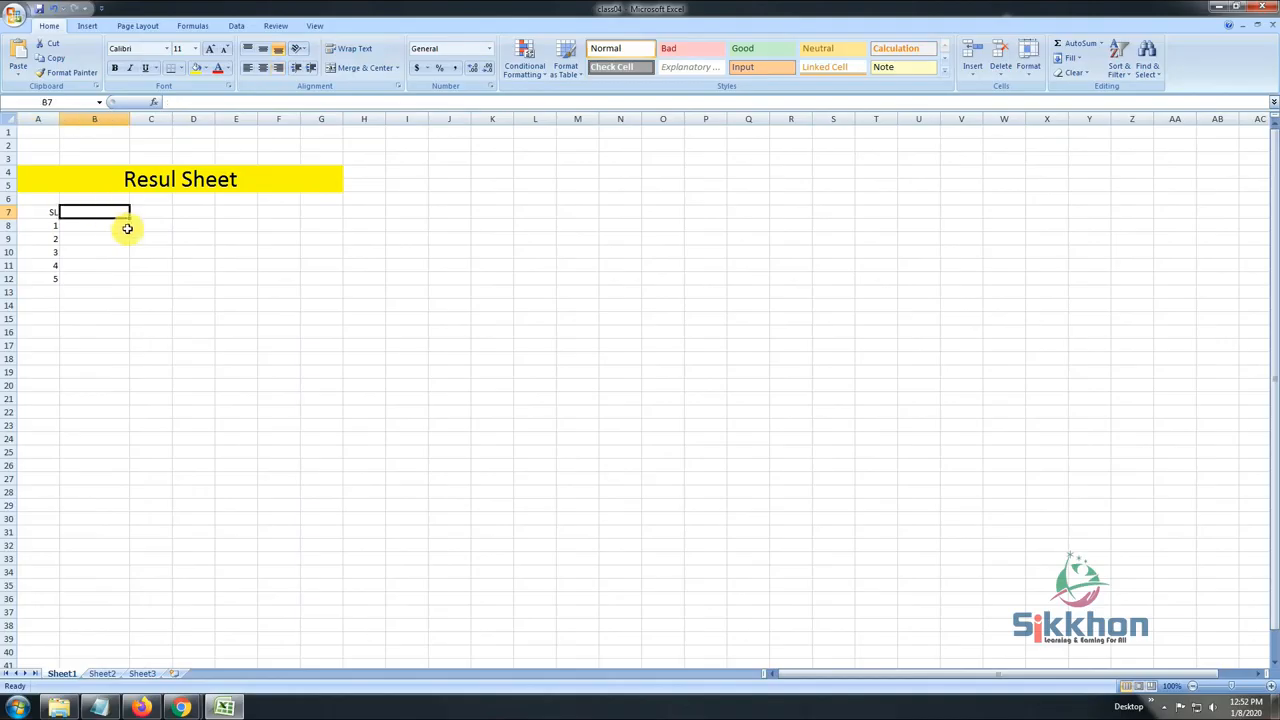
type("Na")
key("Tab")
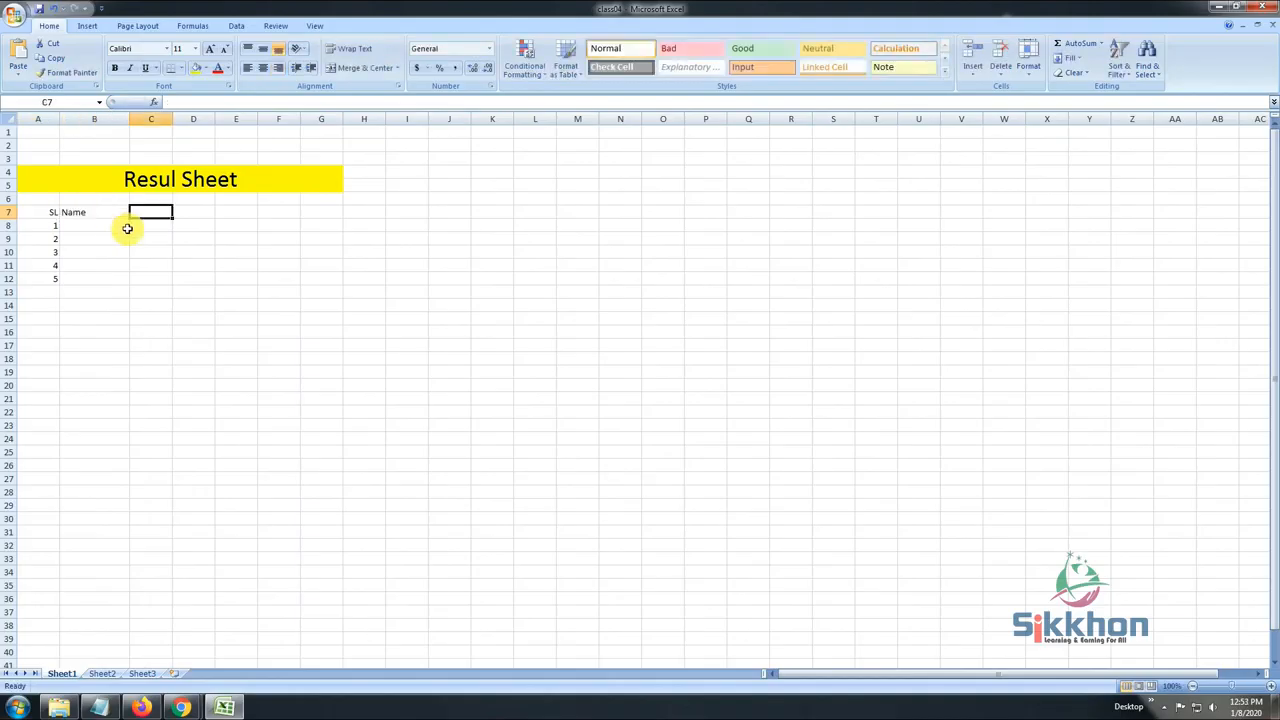
Enter the five students' first names in cells B8 through B12, one beside each serial number.
left_click(108, 224)
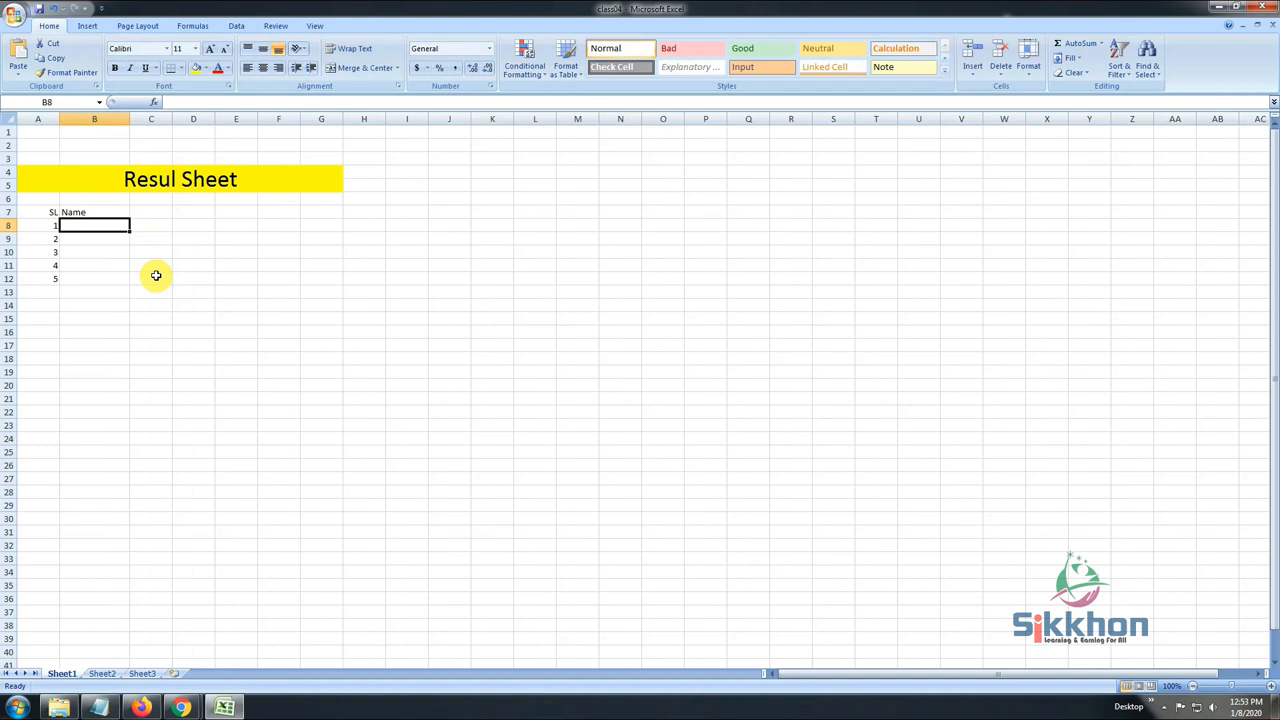
type("Abdul")
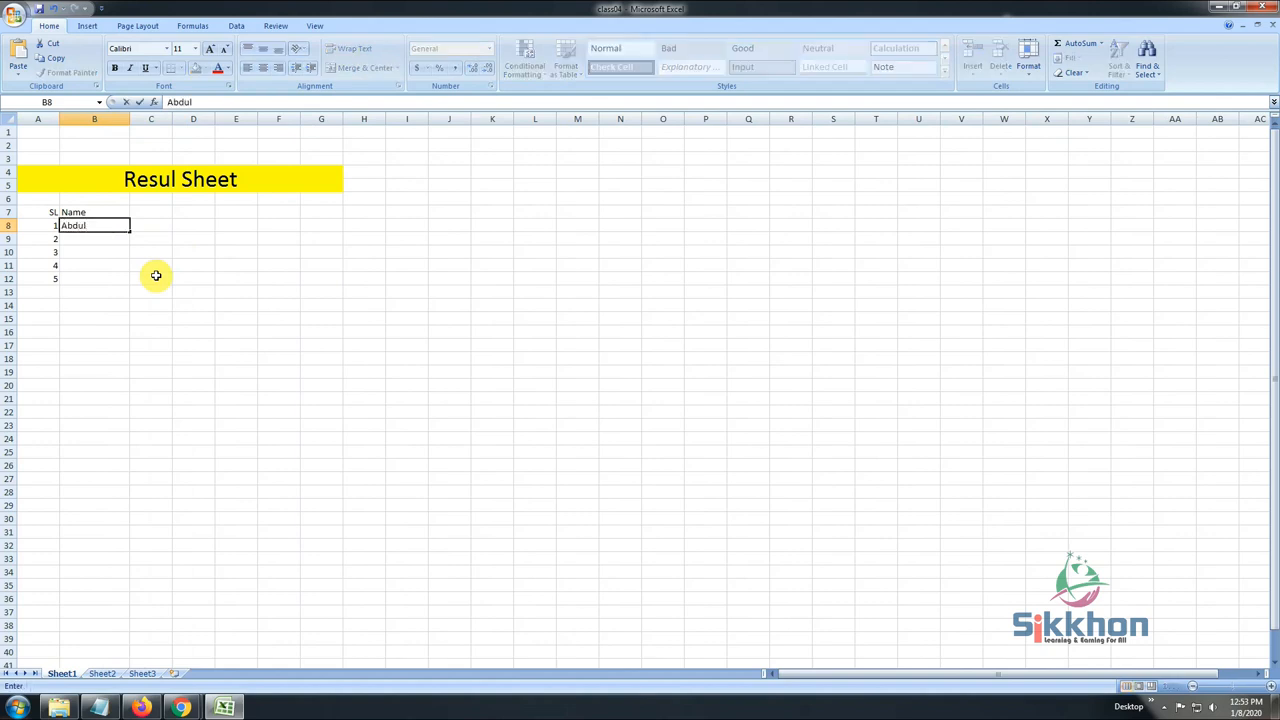
key("Return")
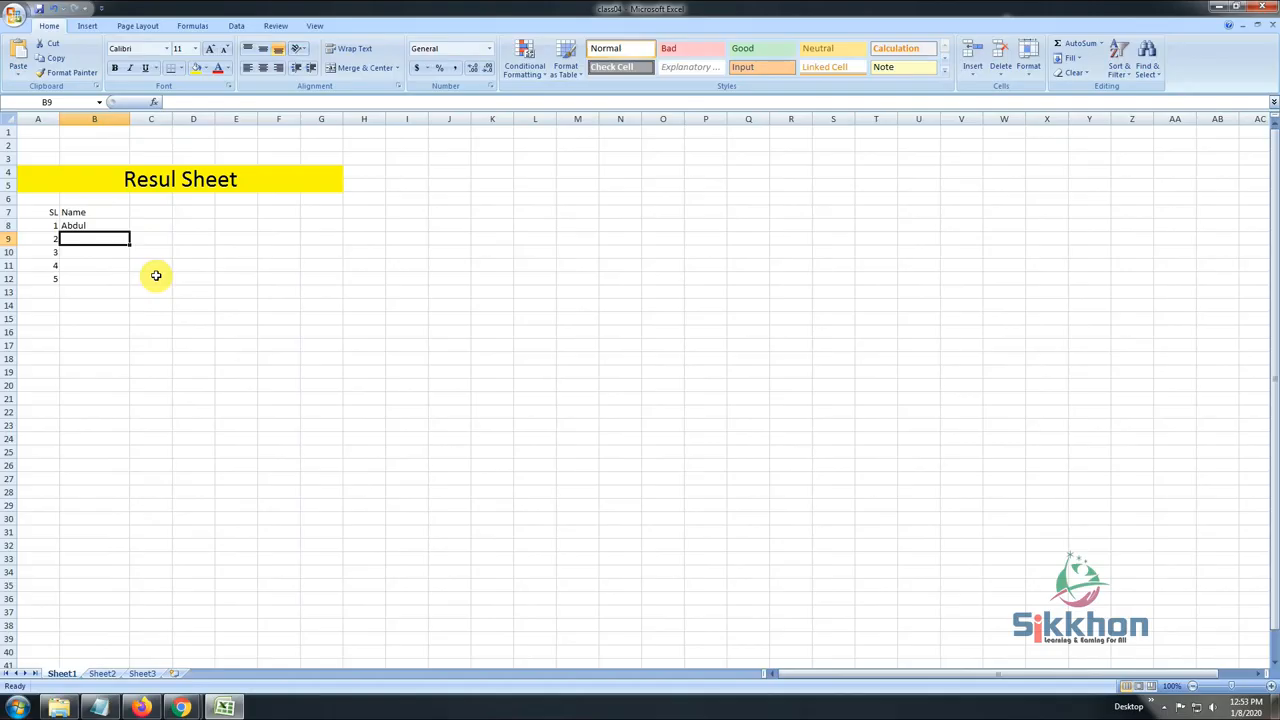
type("Khalid")
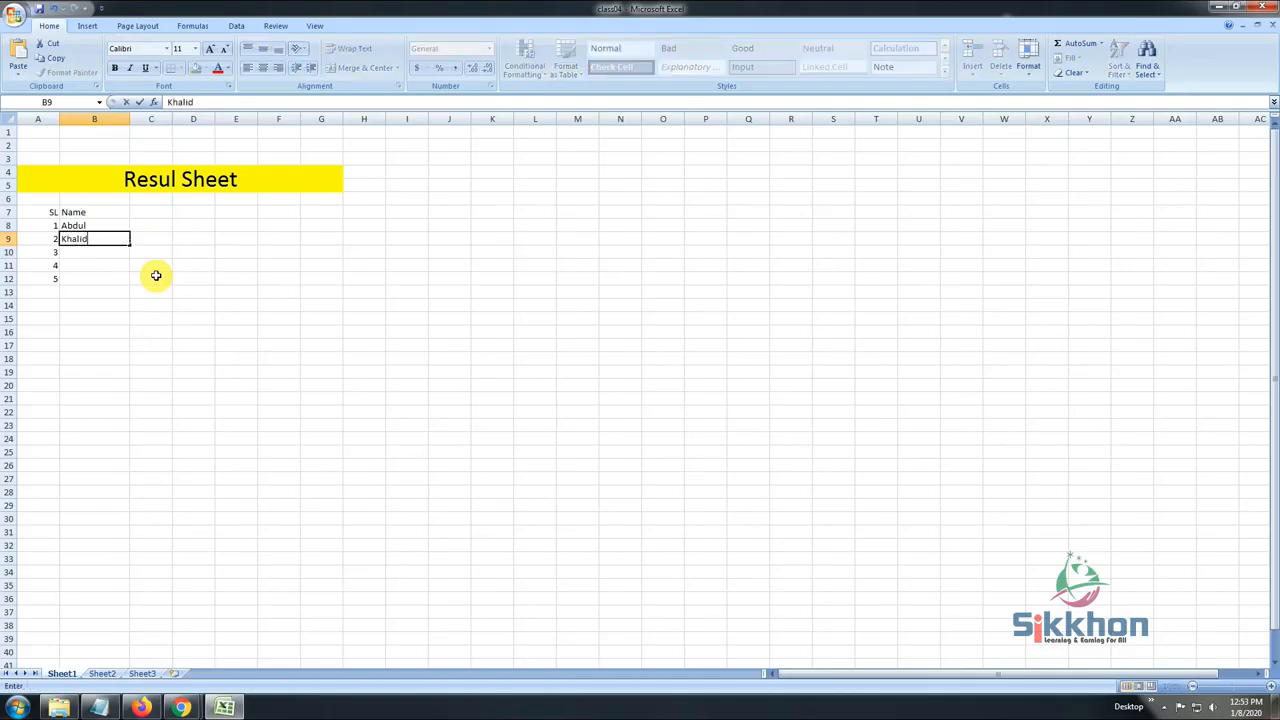
key("Return")
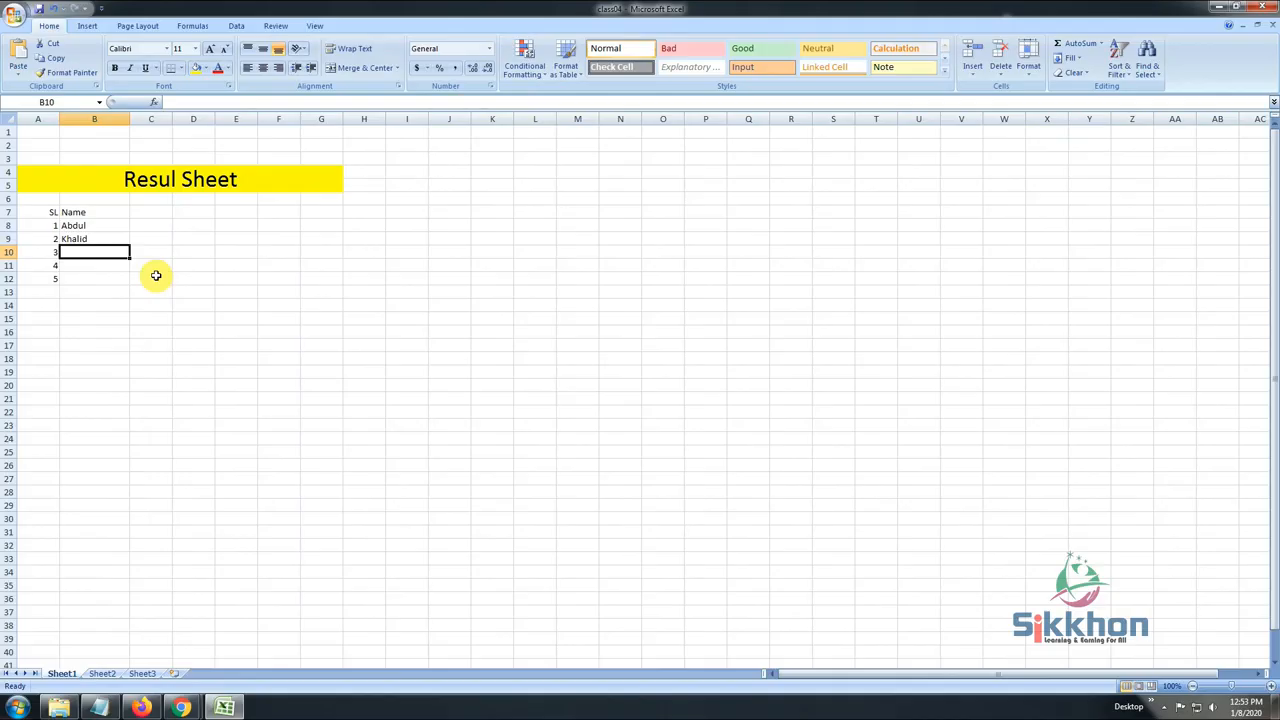
type("Rabet")
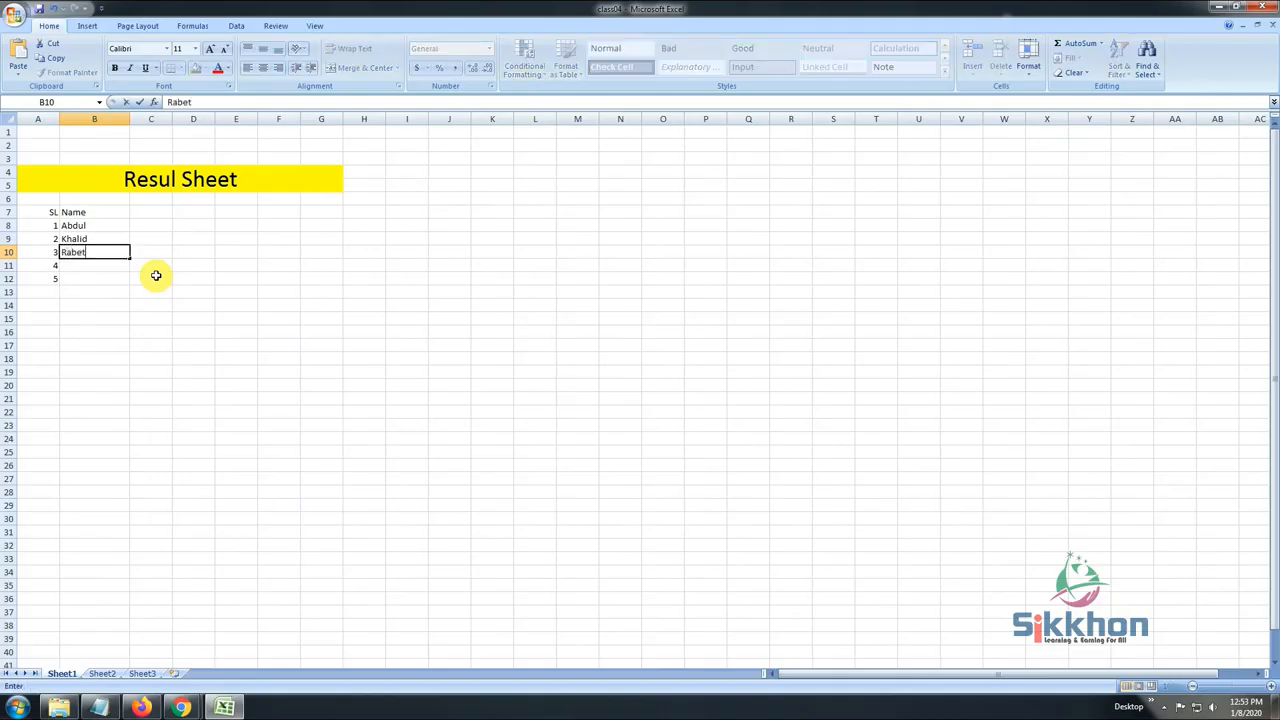
key("Return")
type("Akif")
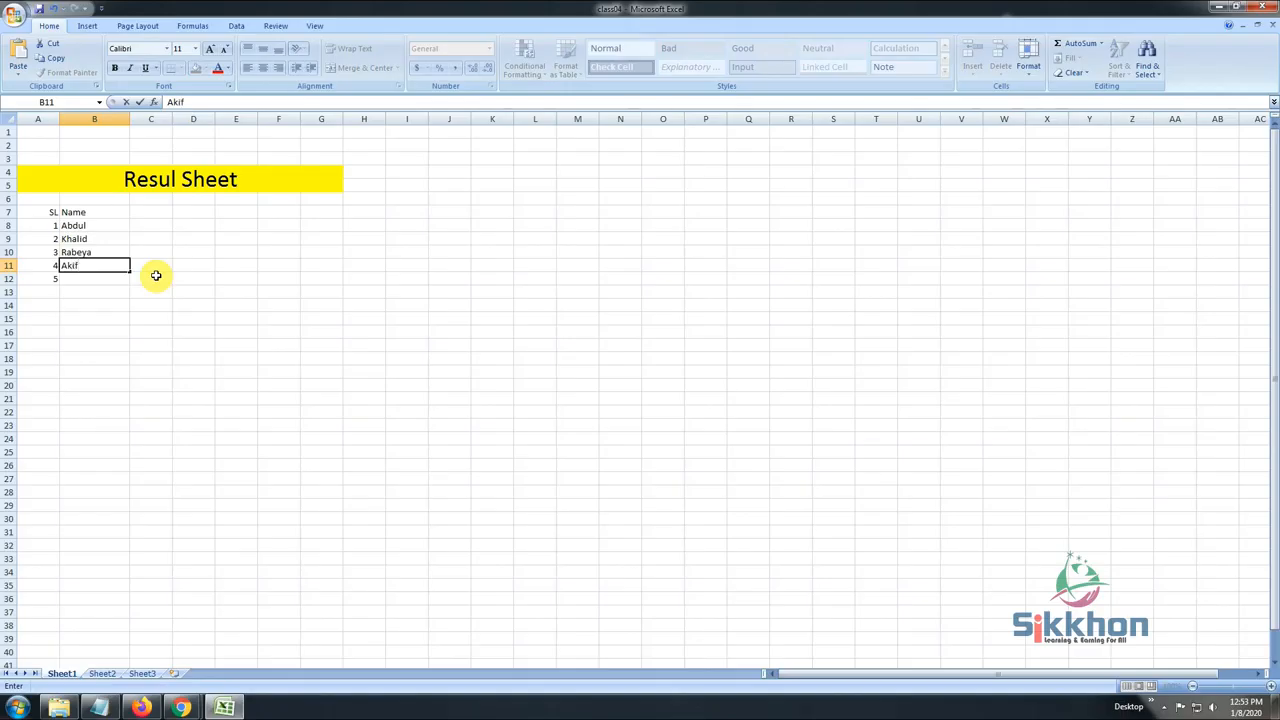
key("Return")
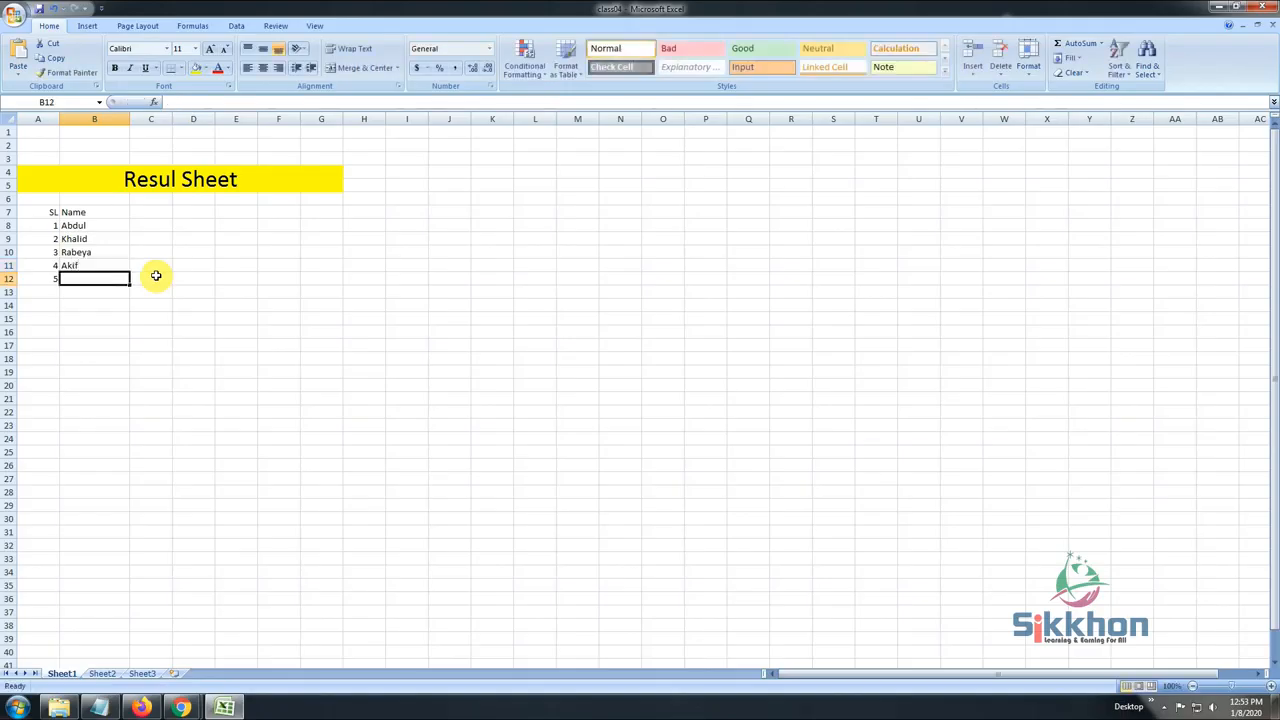
type("Rasel")
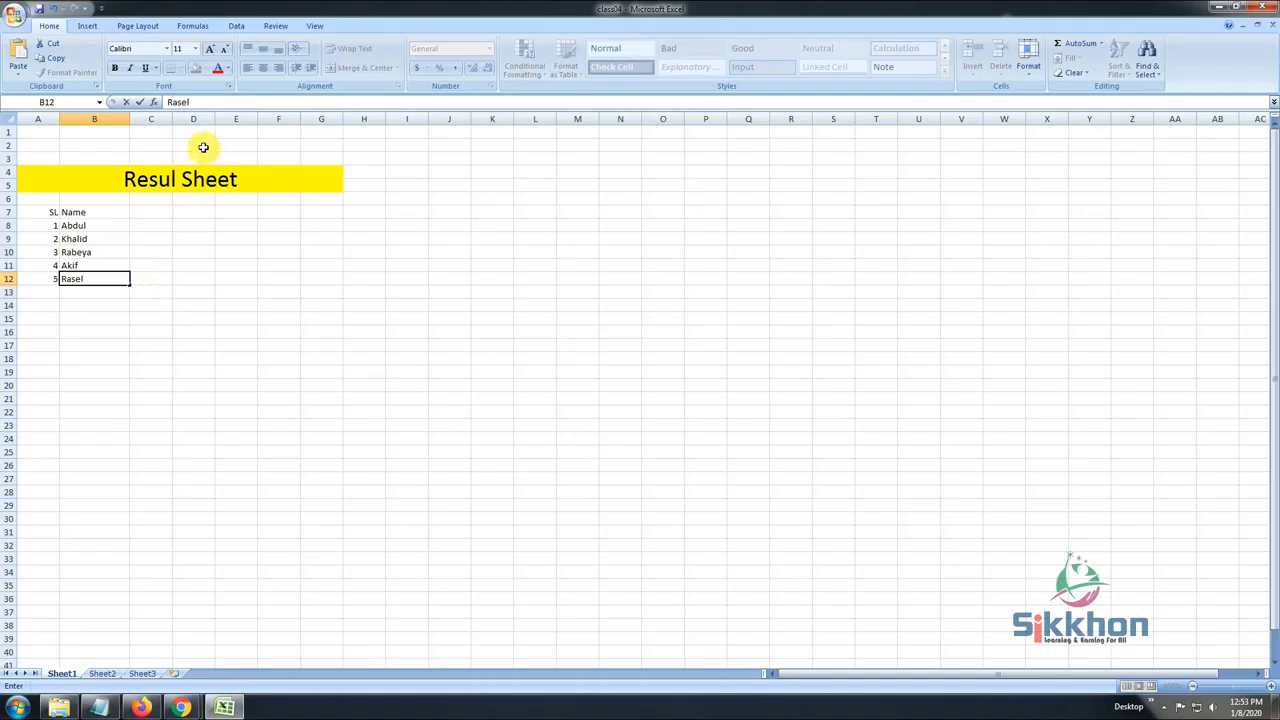
Widen column C slightly and enter the subject heading "Sub1" in cell C7.
left_click(174, 118)
left_click_drag(172, 118, 184, 118)
left_click(144, 211)
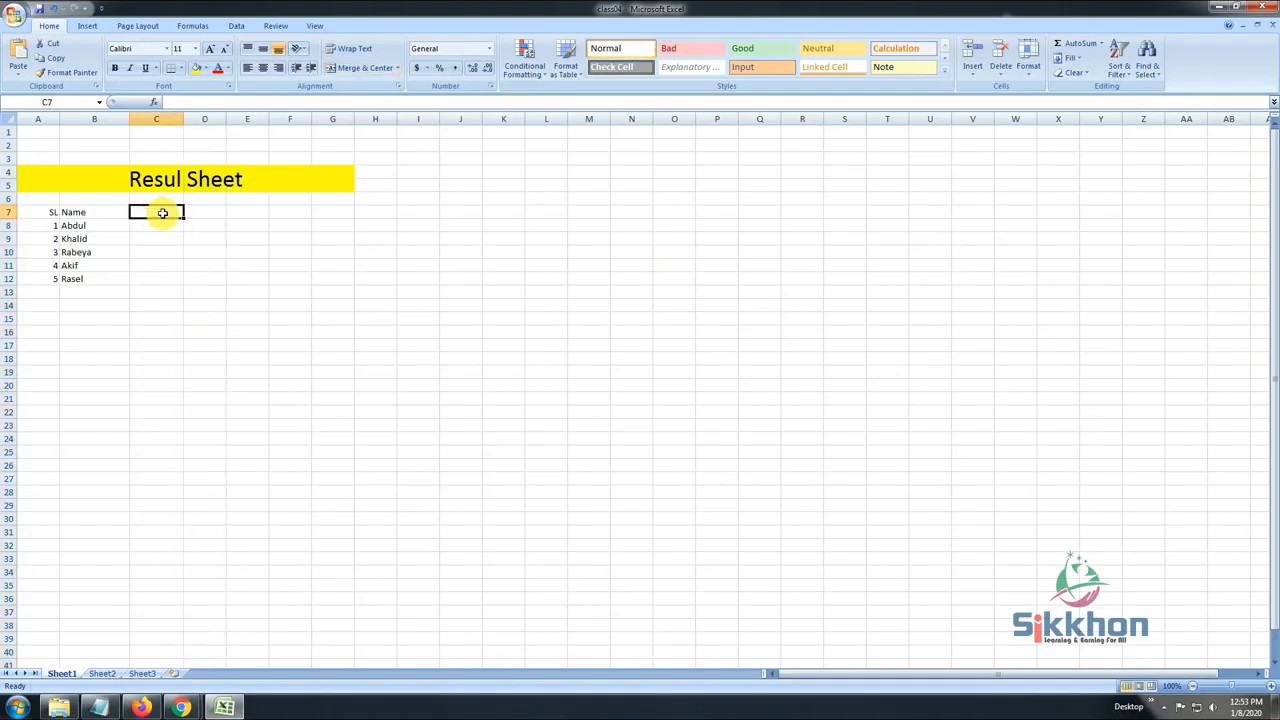
type("Sub1")
Enter the subject headings "Sub2", "Sub3", "Sub4", "Sub5" and "Sub6" in cells D7 through H7.
left_click(214, 216)
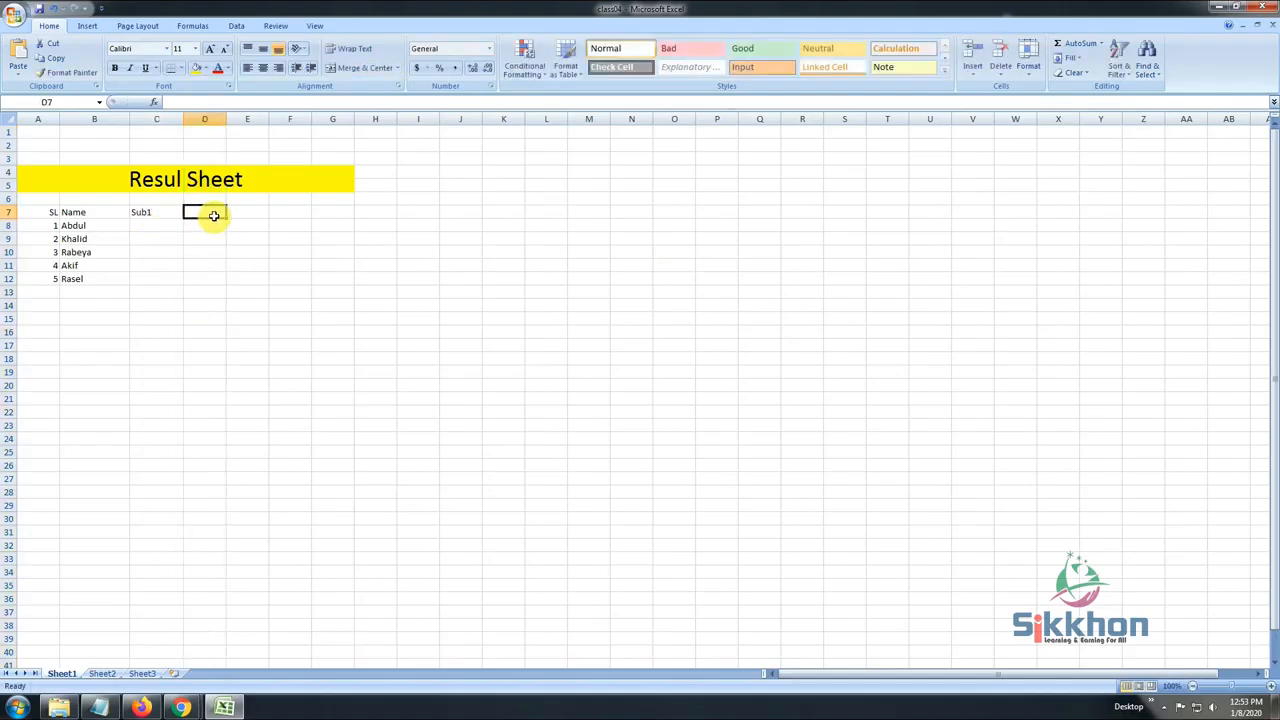
type("Sub2")
left_click(248, 217)
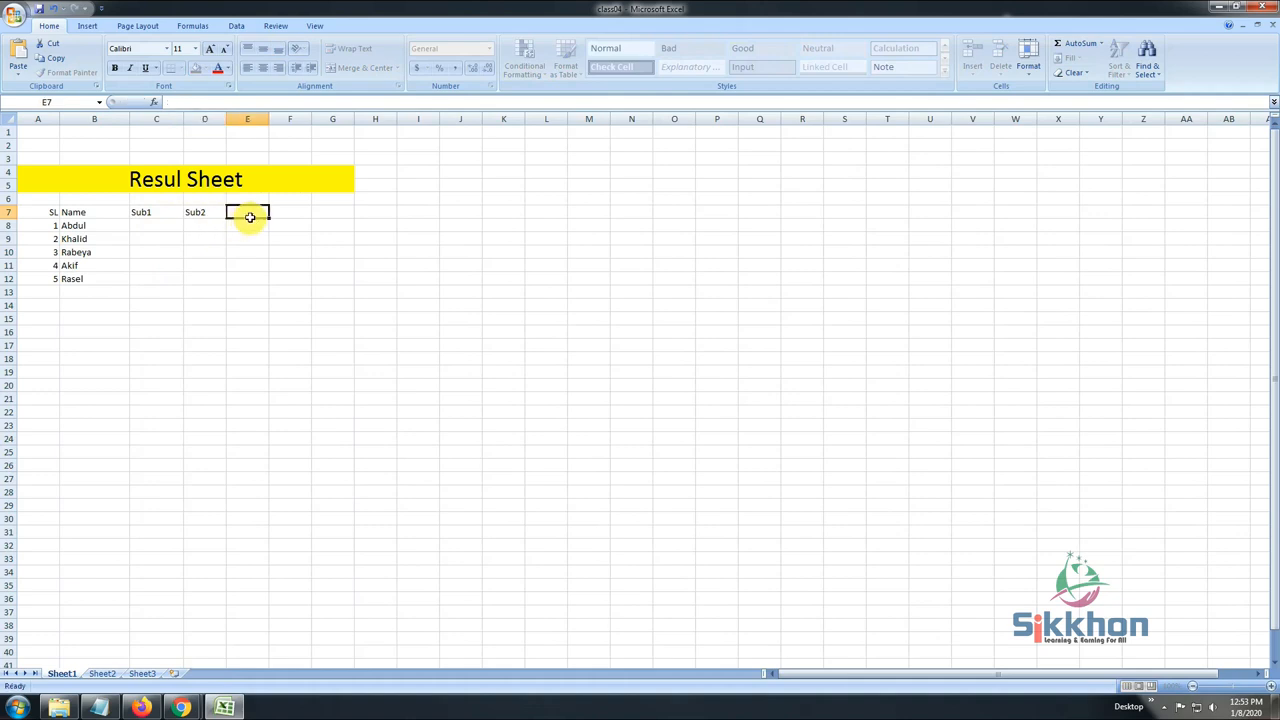
type("Sub3")
left_click(284, 213)
type("S")
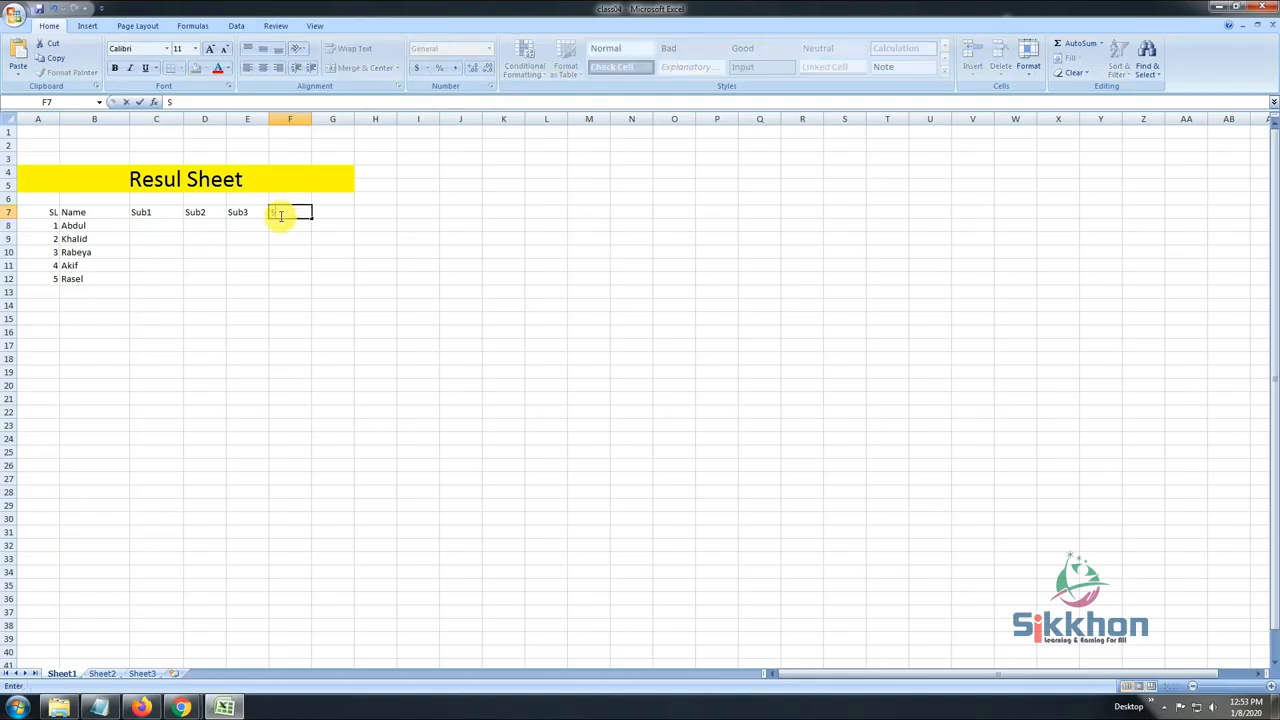
type("ub4")
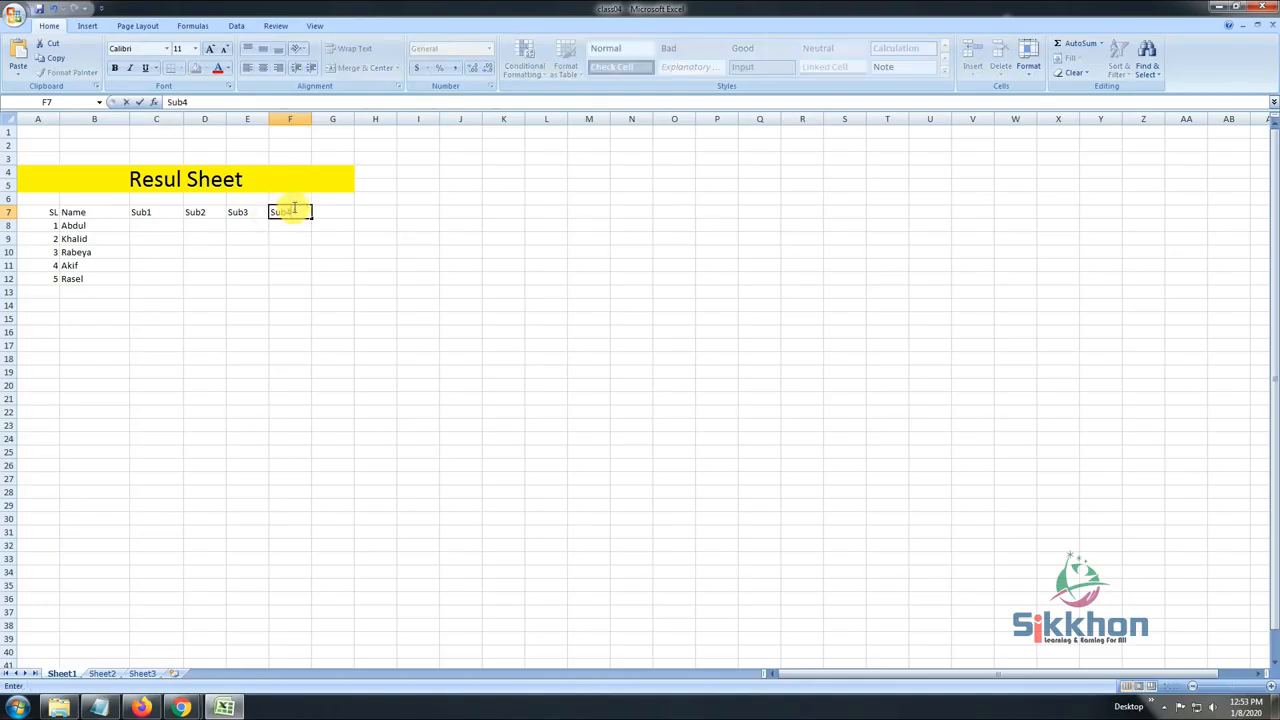
left_click(322, 211)
type("Sub")
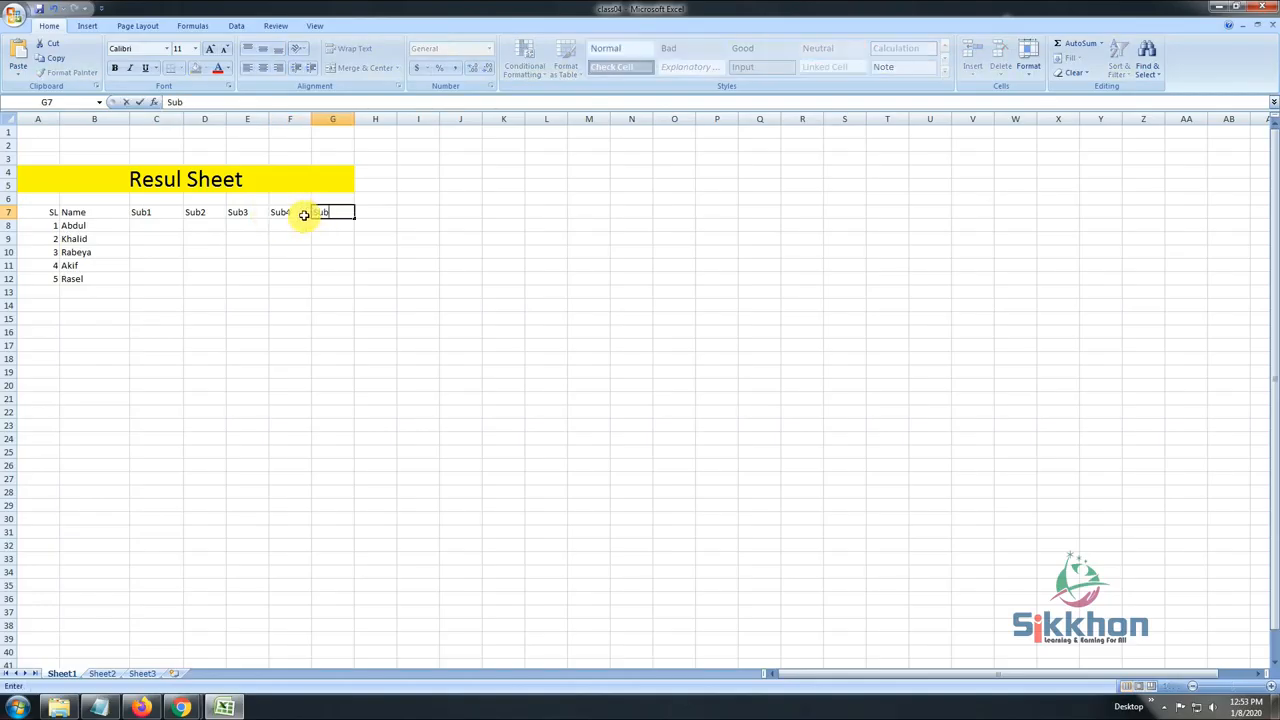
type("5")
left_click(362, 213)
type("Sub")
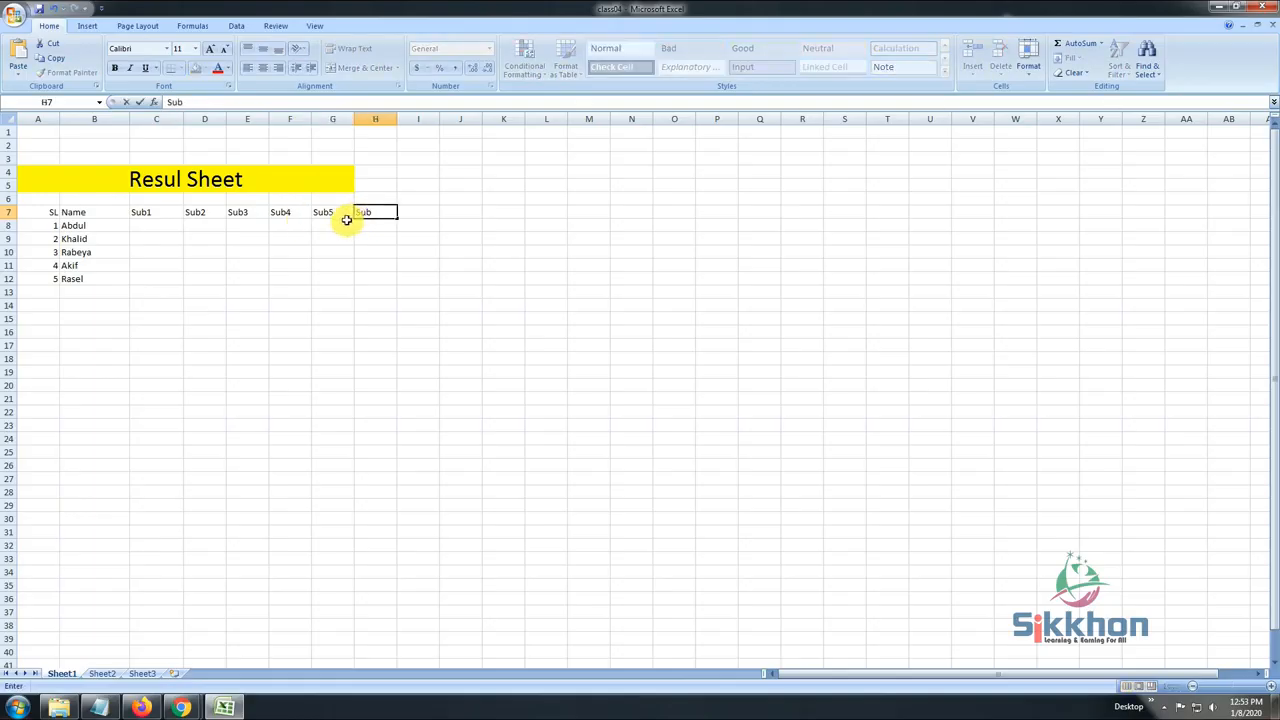
type("6")
left_click(333, 252)
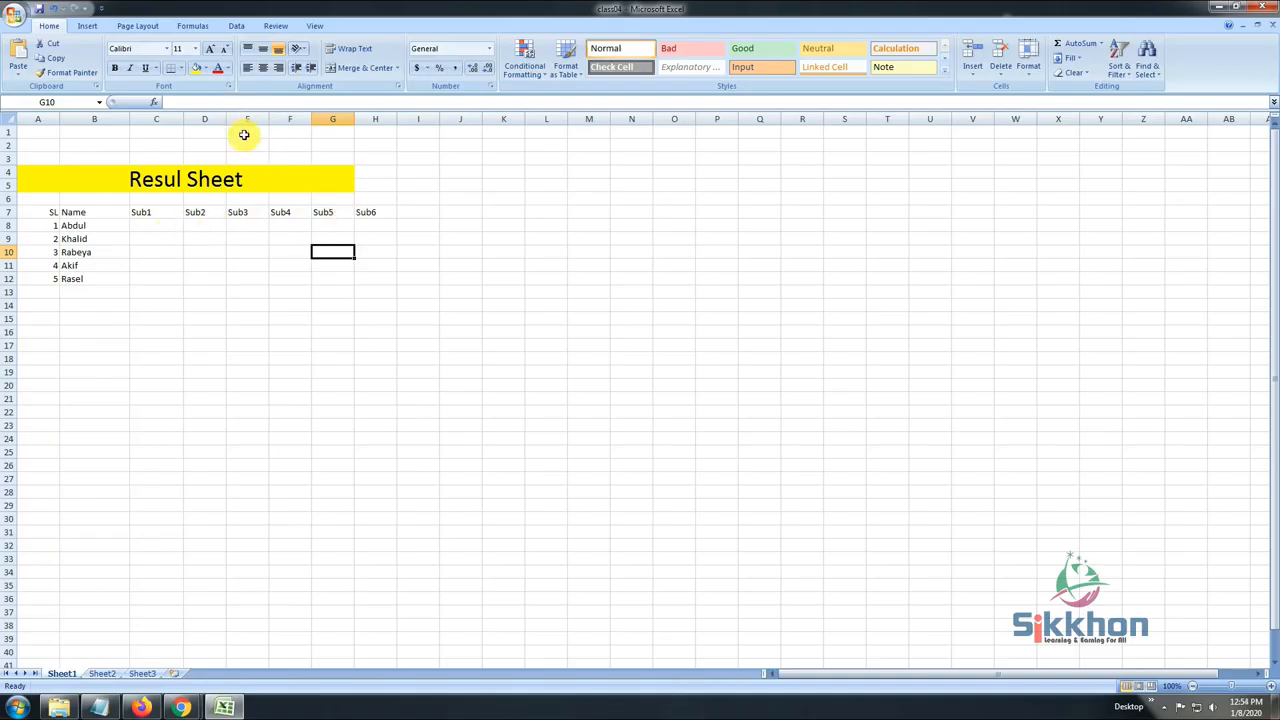
Enter the first student's marks for Sub1 to Sub6 in cells C8 through H8: 85, 90, 75, 70, 88 and 95.
left_click(161, 227)
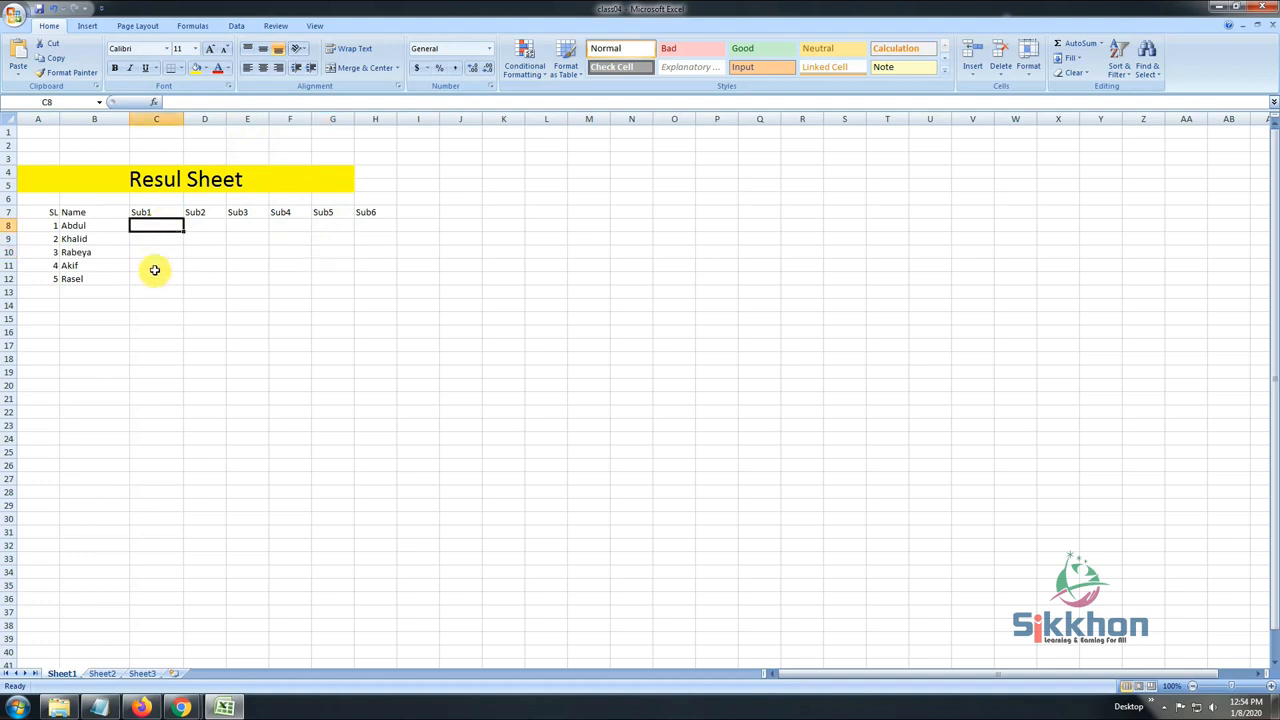
type("85")
left_click(202, 227)
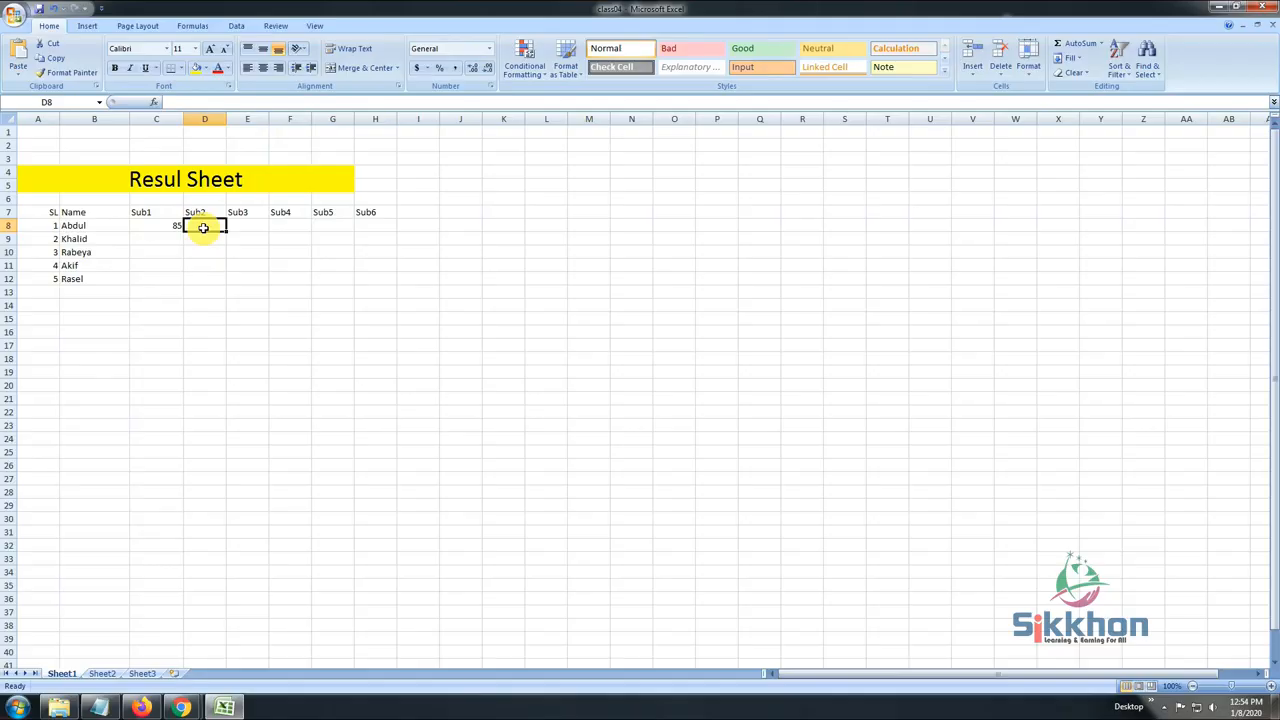
type("90")
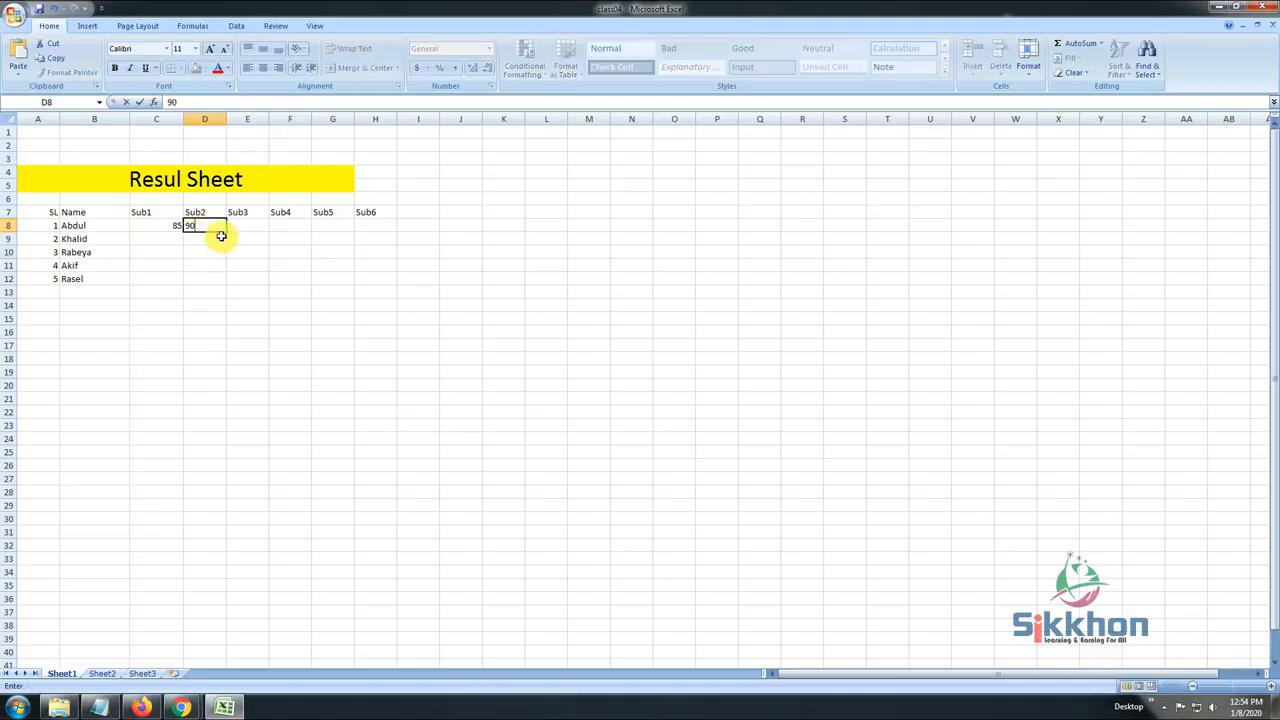
left_click(255, 225)
type("75")
left_click(285, 229)
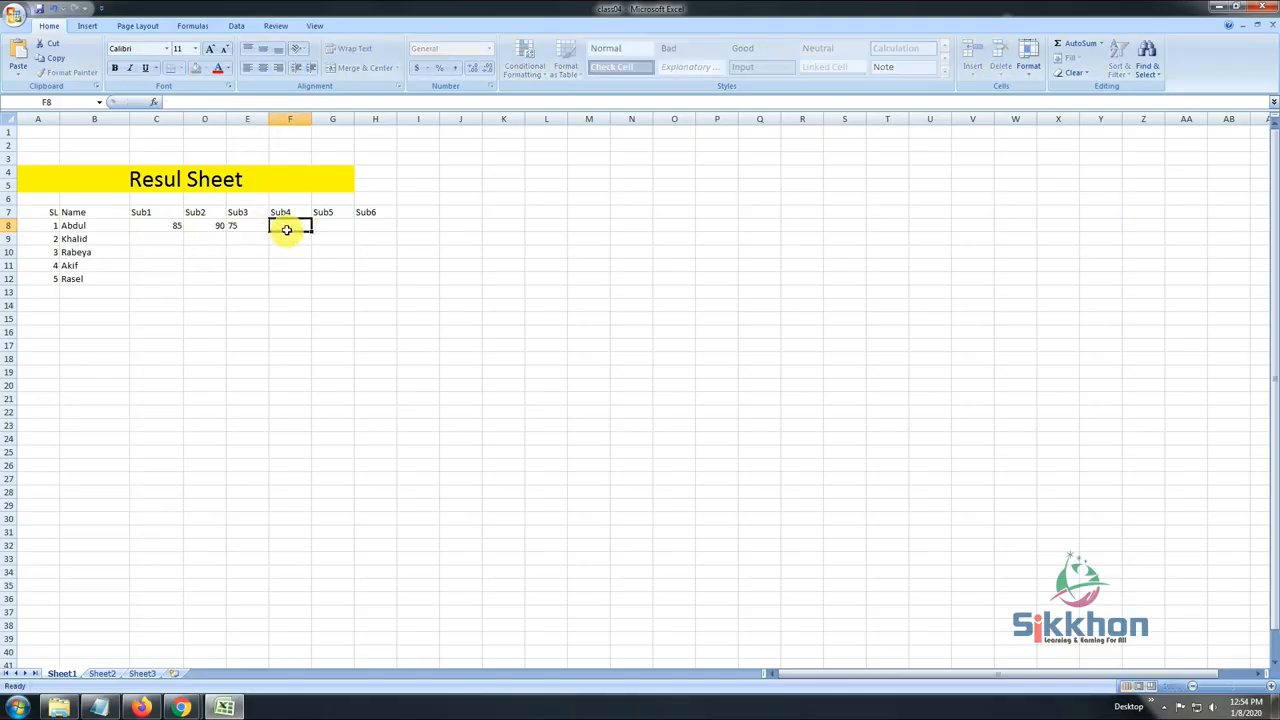
type("70")
left_click(323, 229)
type("88")
left_click(364, 226)
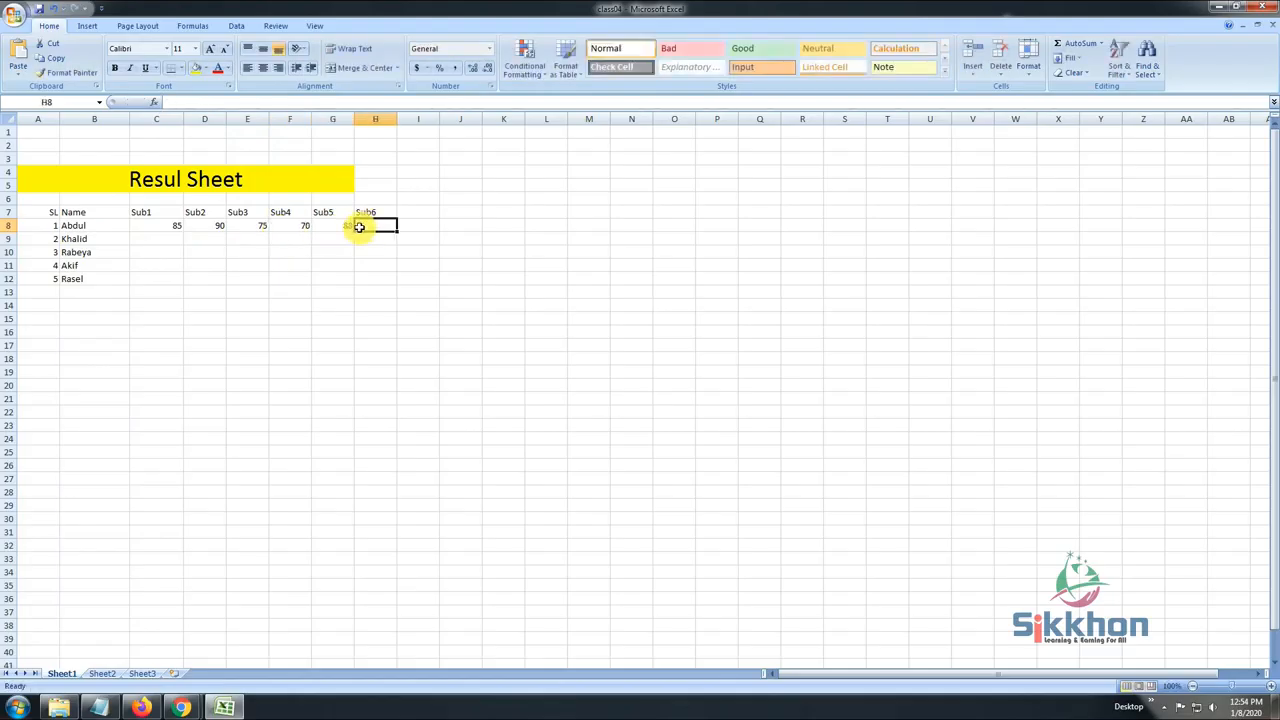
type("95")
Enter the second student's marks for Sub1 to Sub6 in cells C9 through H9: 65, 88, 78, 80, 92 and 98.
left_click(165, 240)
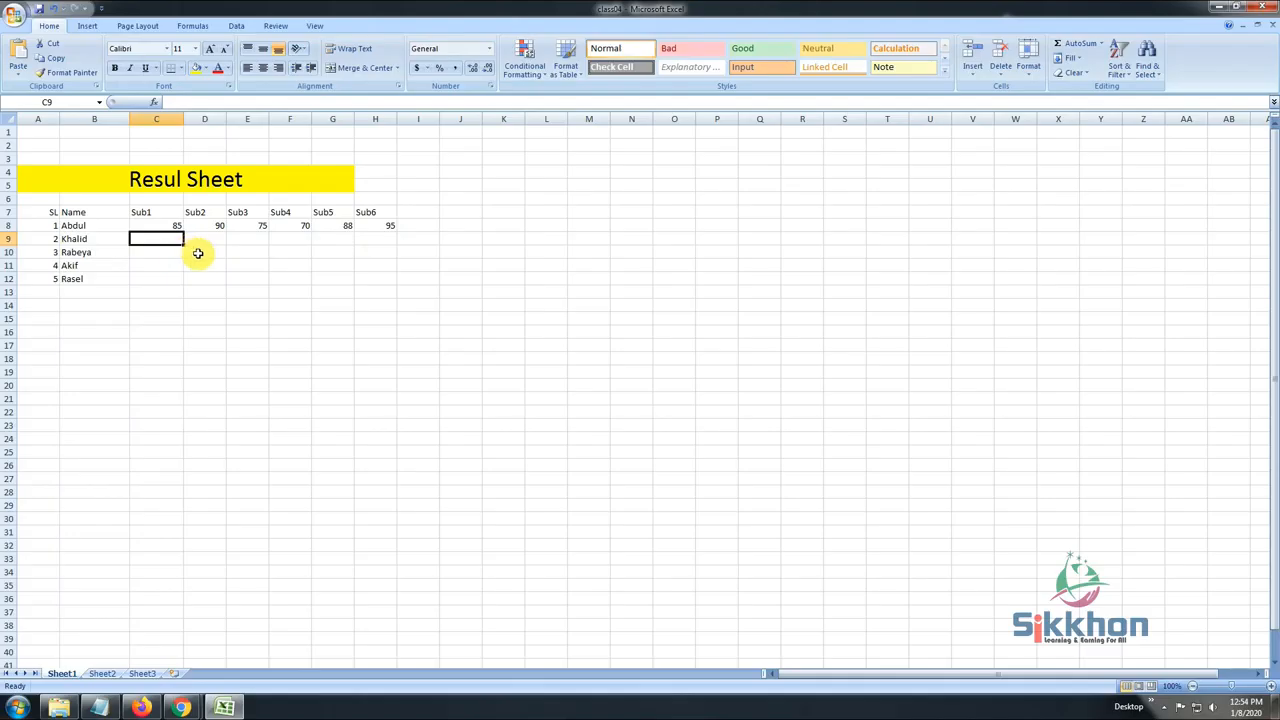
type("65")
left_click(220, 240)
type("88")
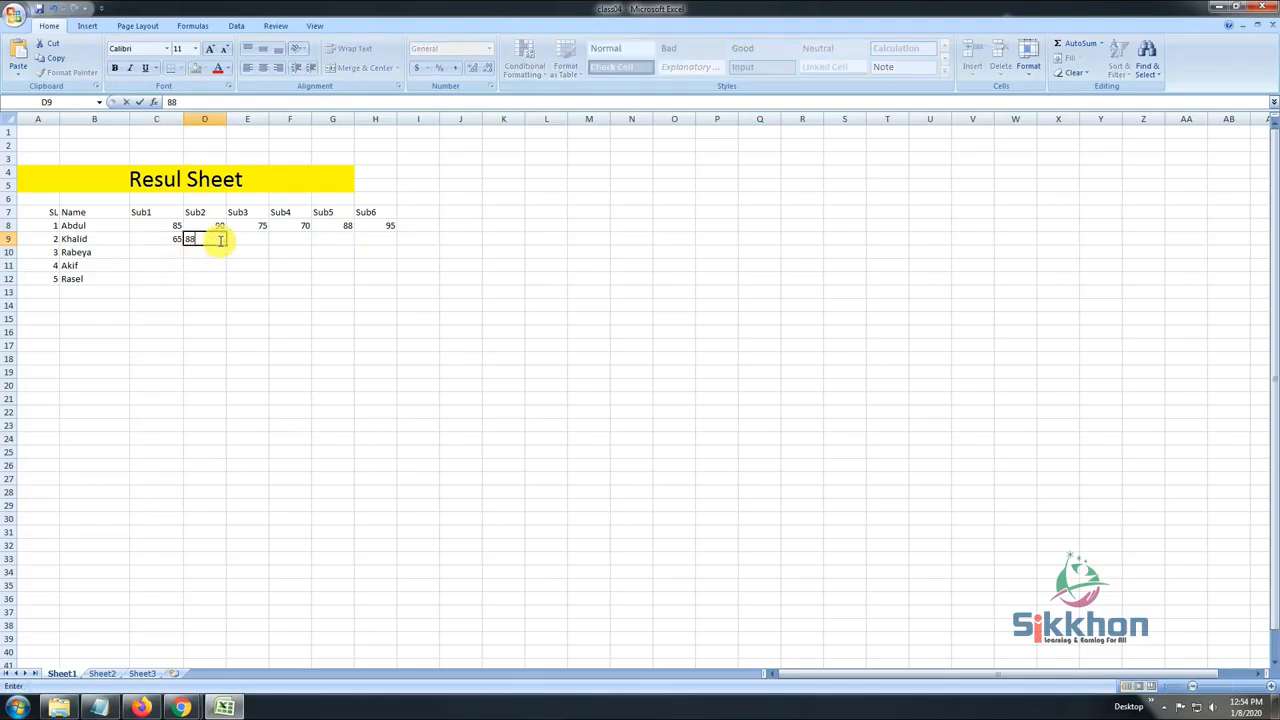
left_click(243, 241)
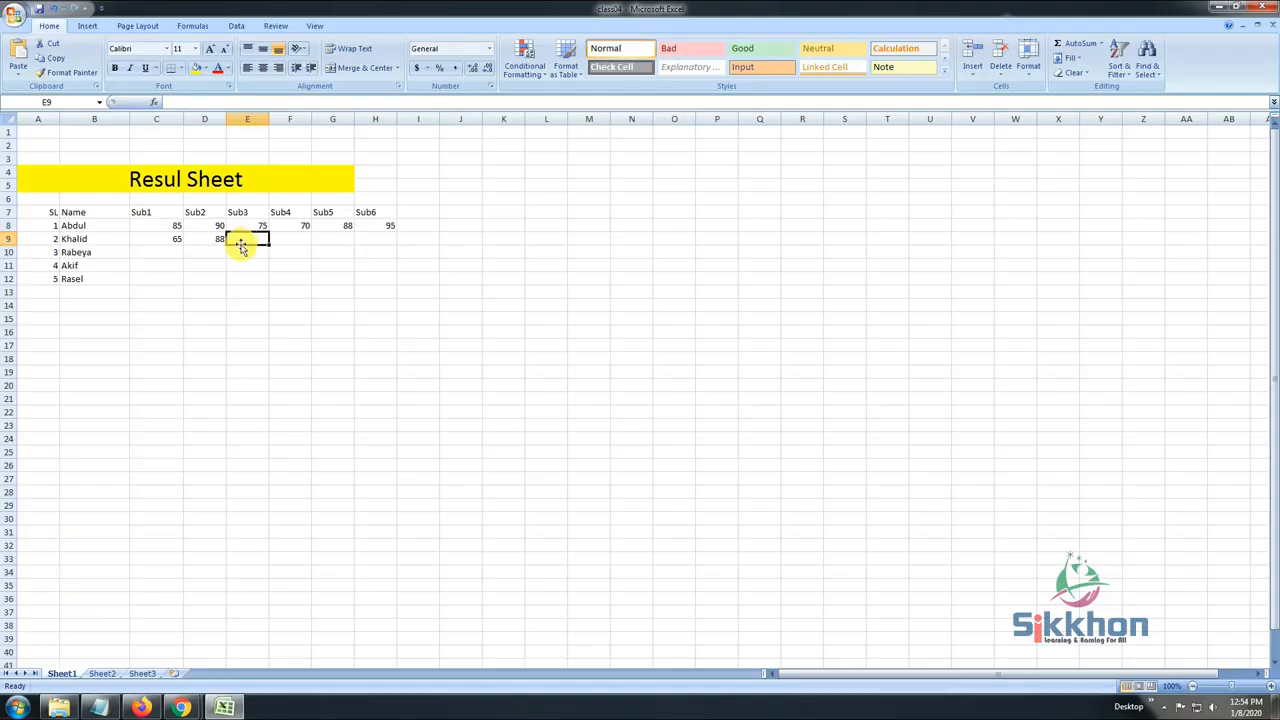
type("78")
left_click(288, 243)
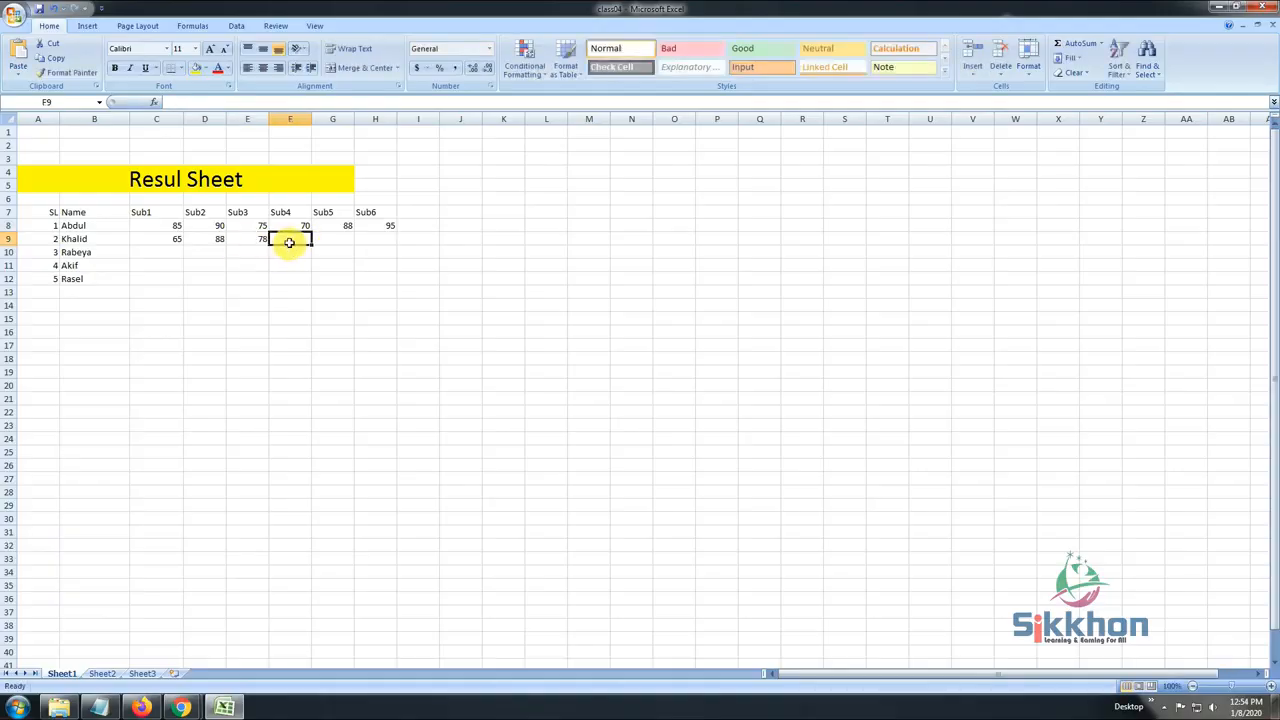
type("80")
left_click(325, 243)
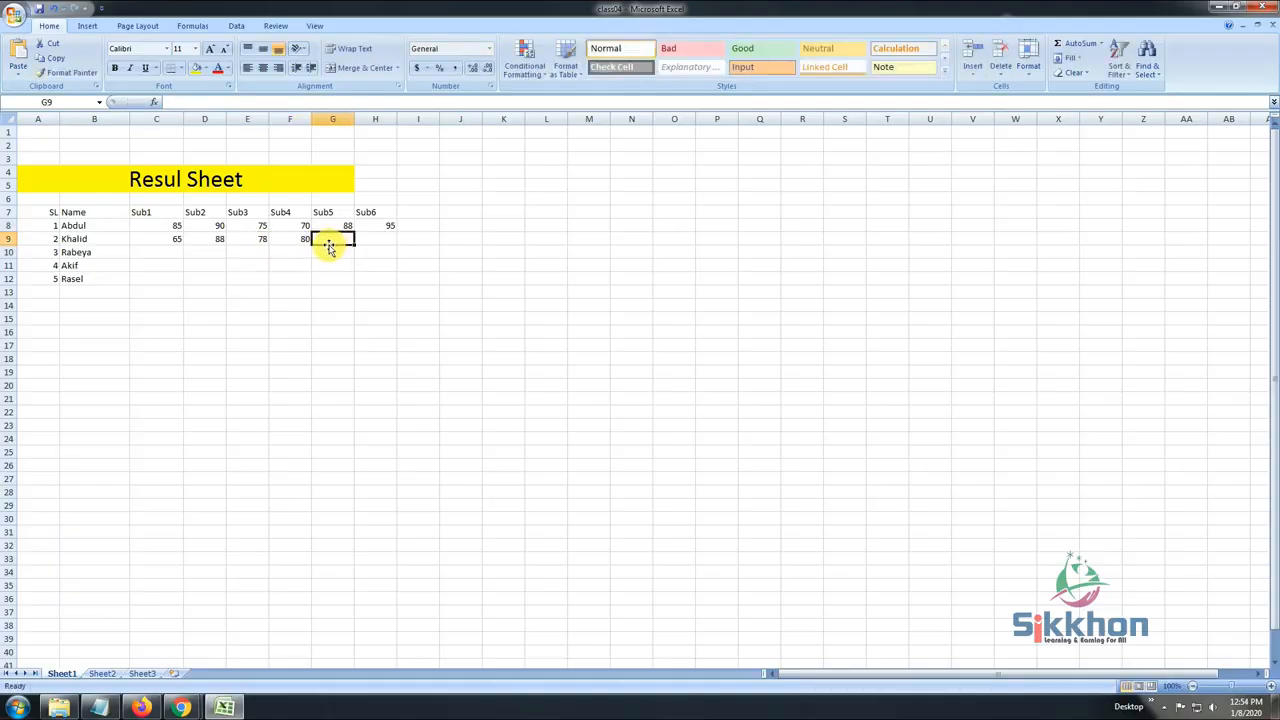
type("92")
left_click(370, 247)
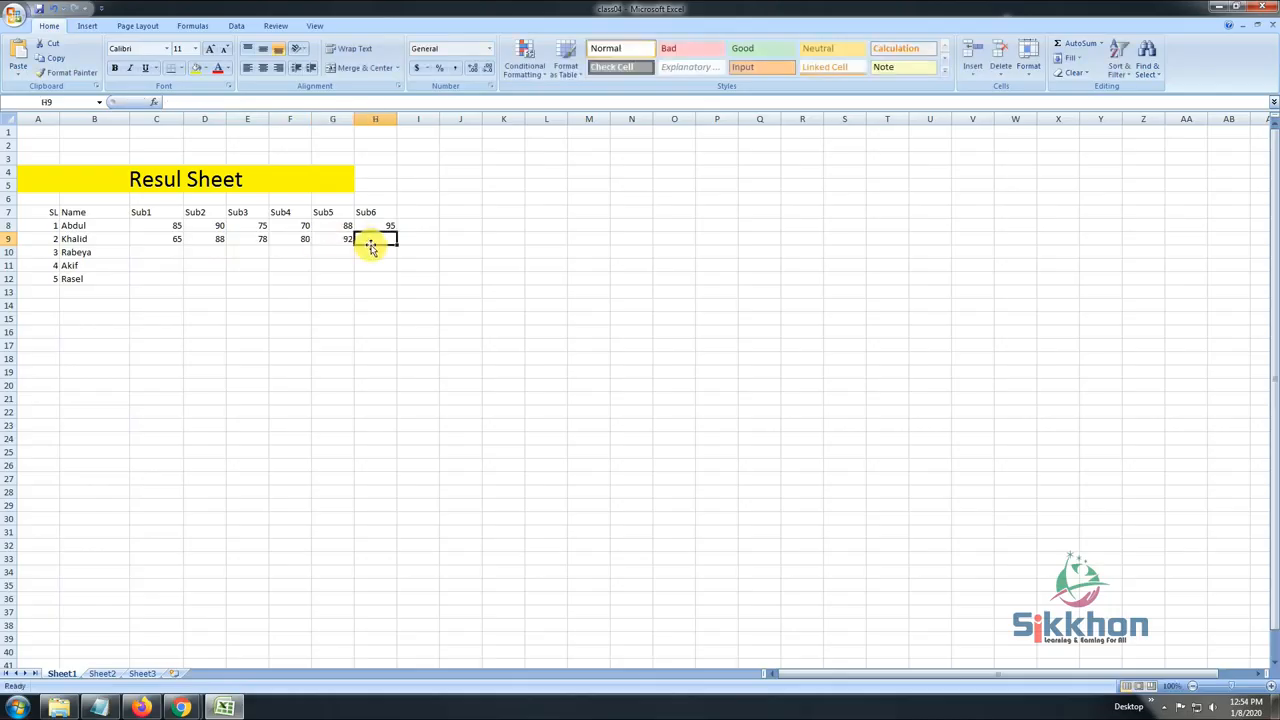
type("98")
Enter the third student's marks for Sub1 to Sub6 in cells C10 through H10: 85, 87, 97, 86, 58 and 75.
left_click(168, 255)
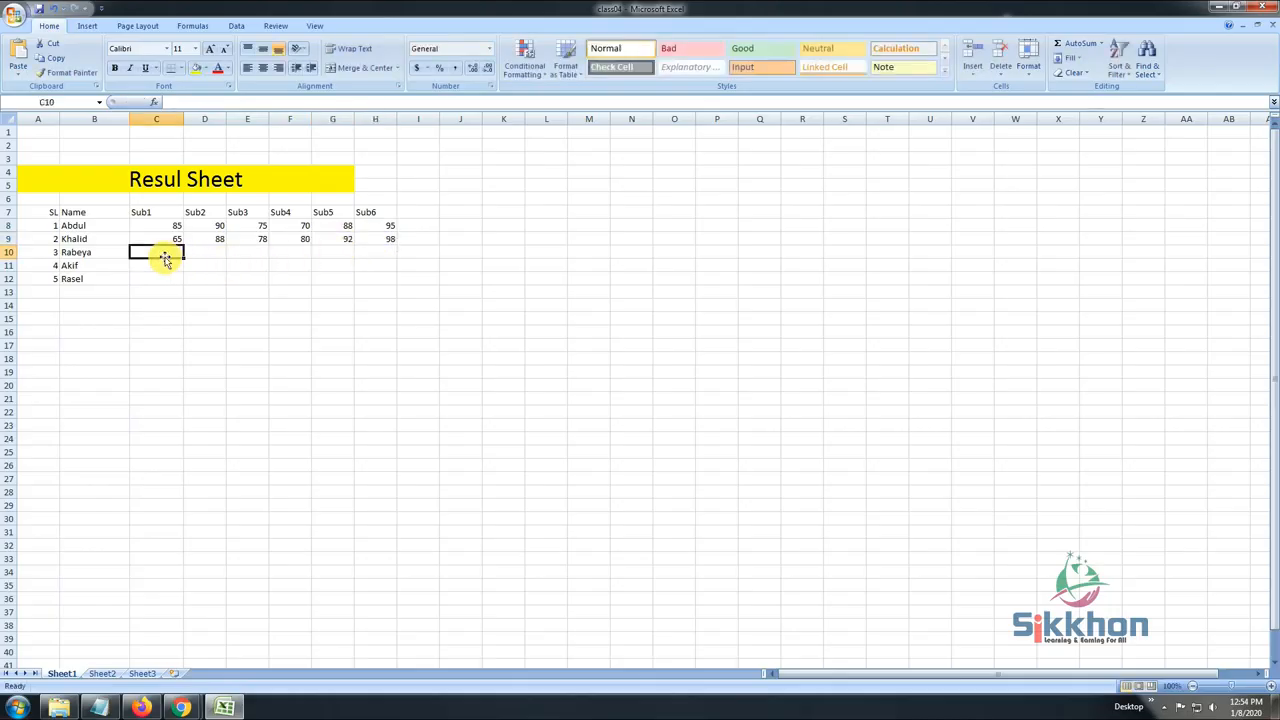
type("85")
left_click(219, 254)
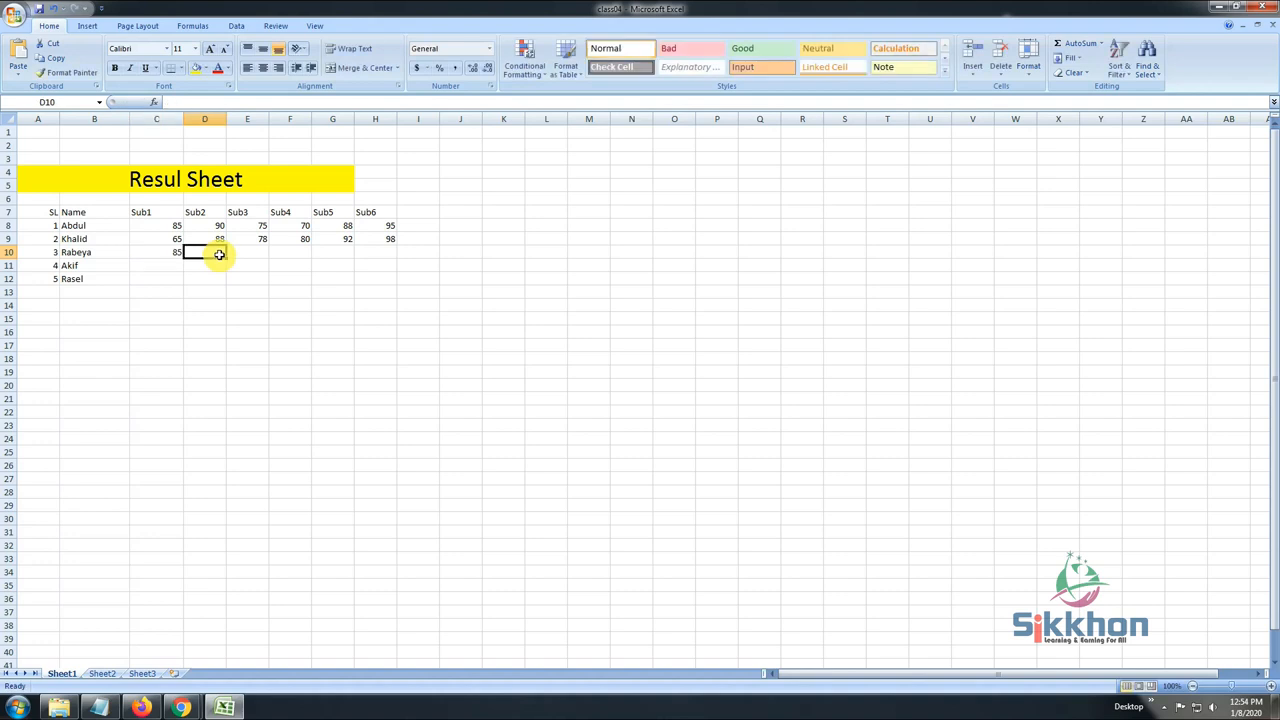
type("87")
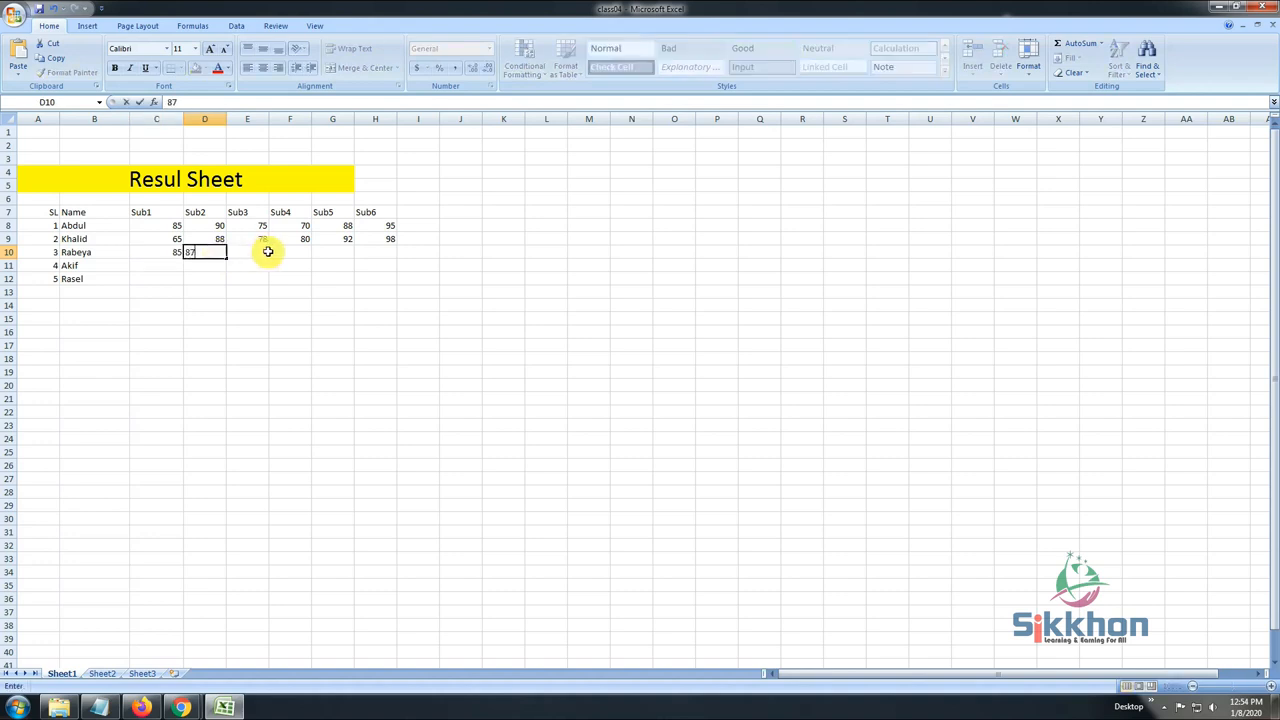
left_click(260, 252)
type("97")
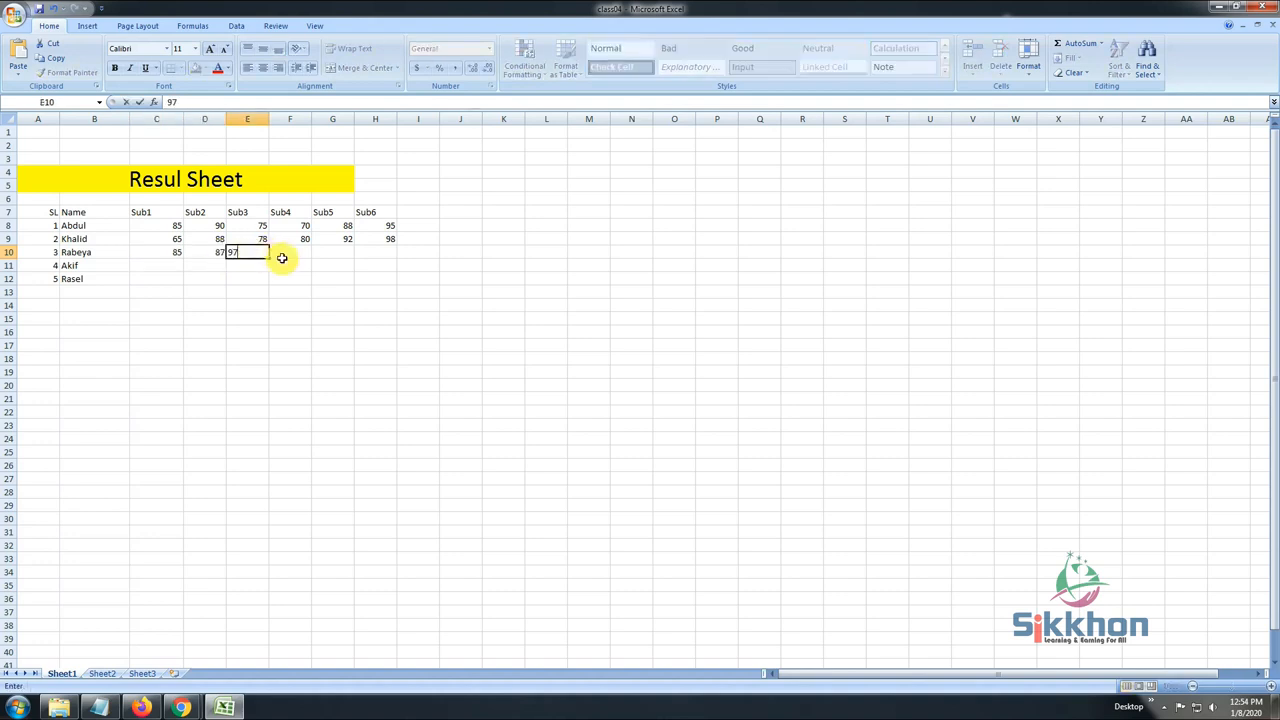
left_click(285, 252)
type("86")
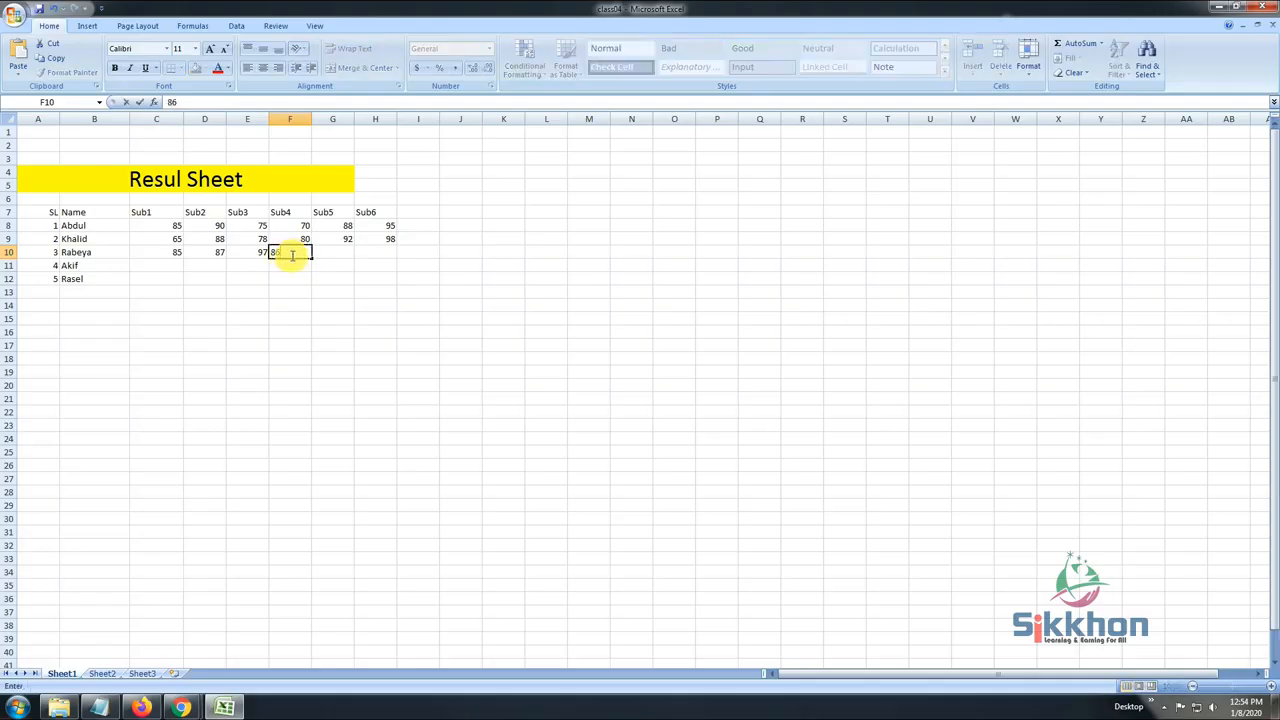
left_click(326, 252)
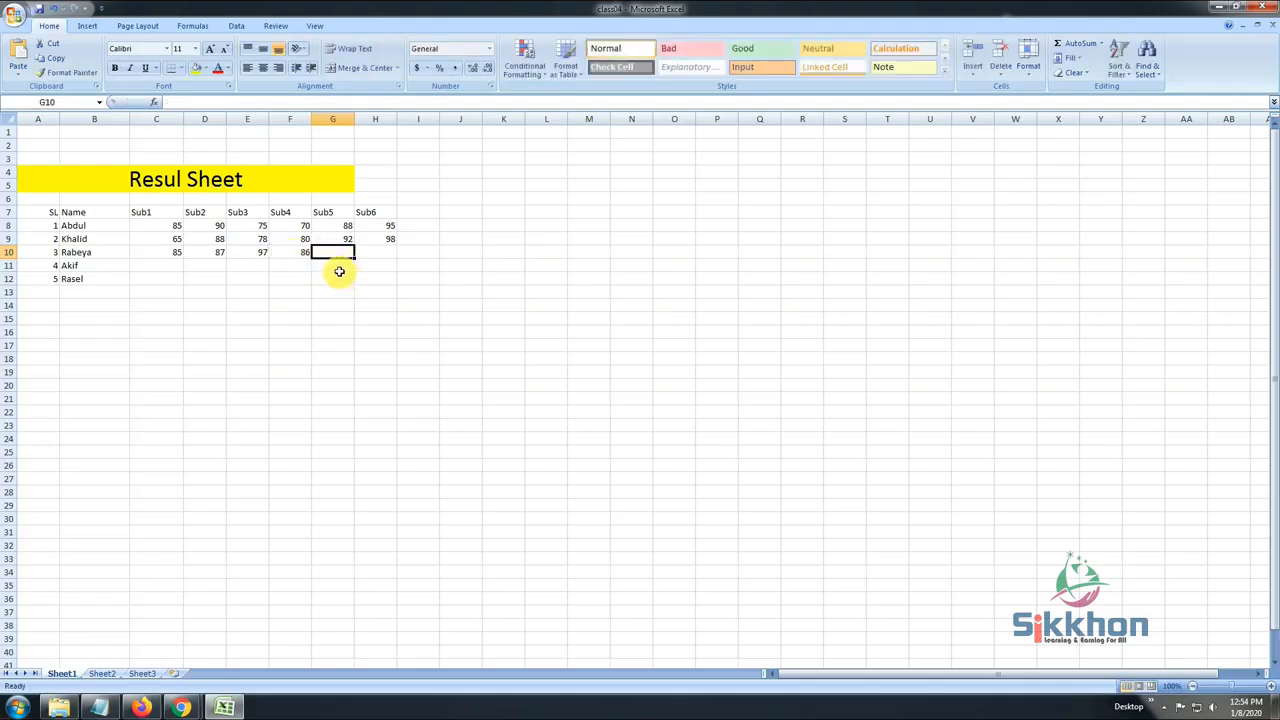
type("58")
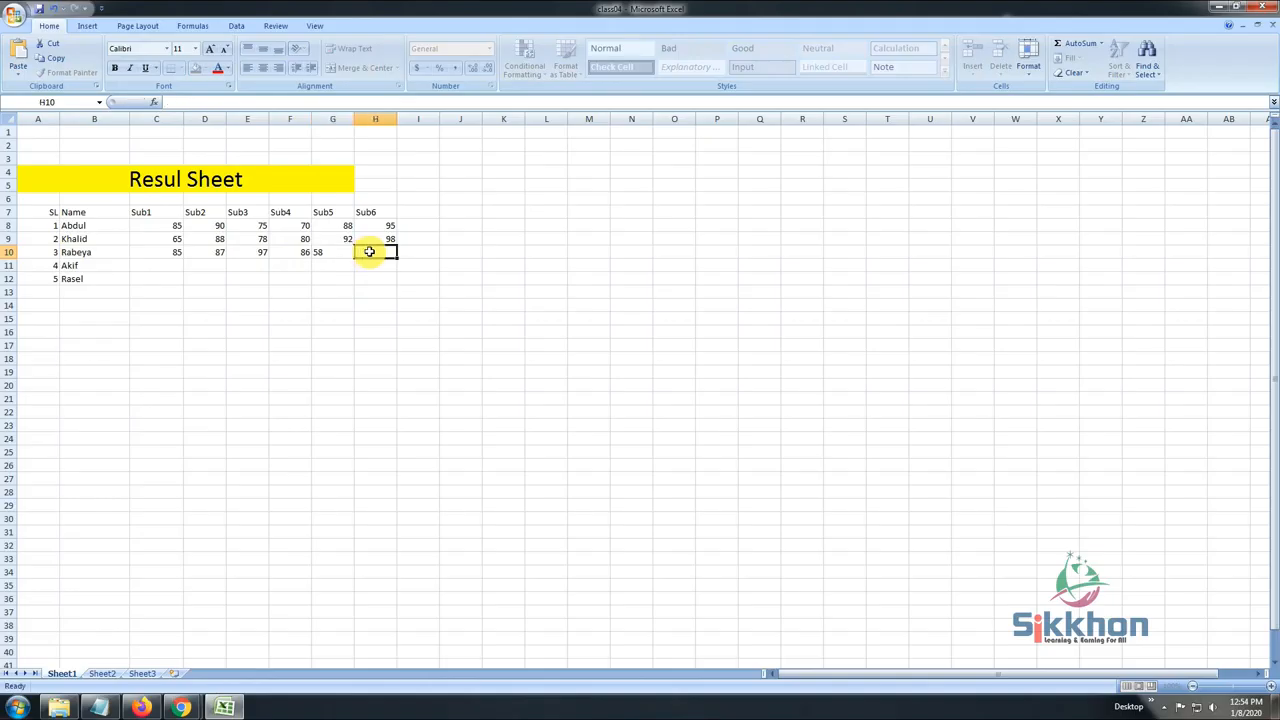
left_click(365, 253)
type("75")
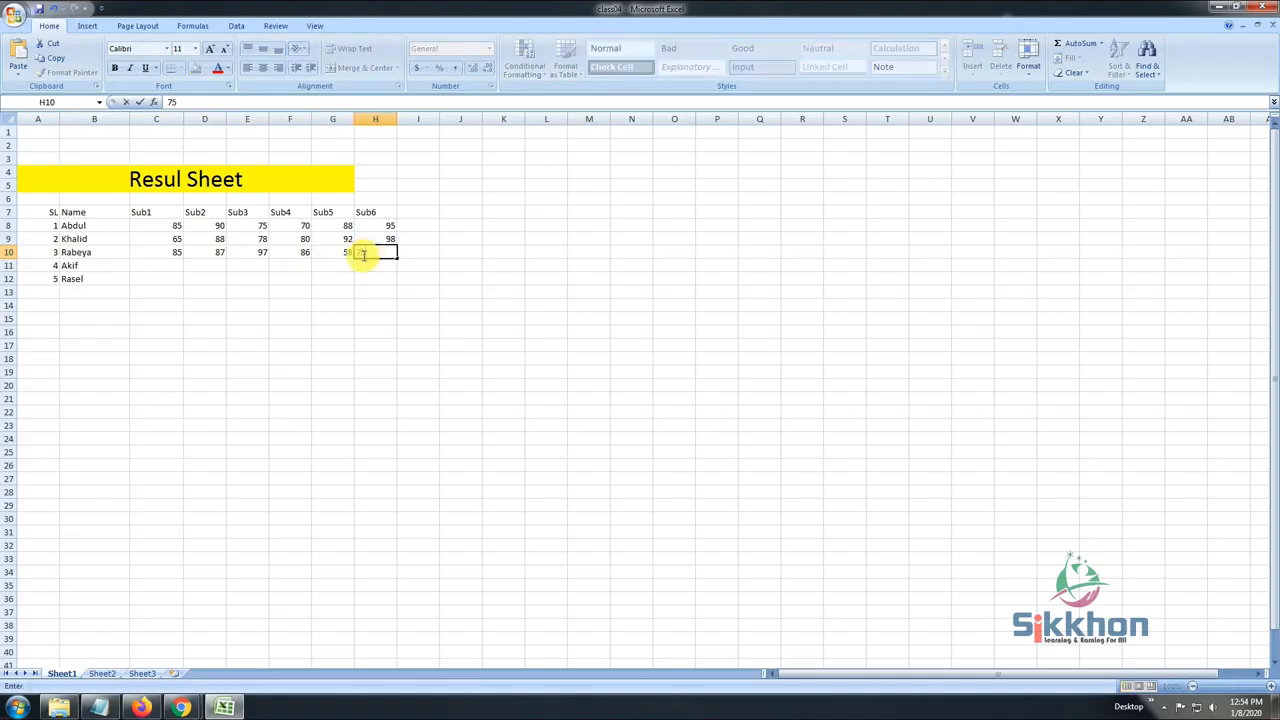
Enter the fourth student's marks for Sub1 to Sub6 in cells C11 through H11: 70, 85, 57, 65, 70 and 95.
left_click(162, 265)
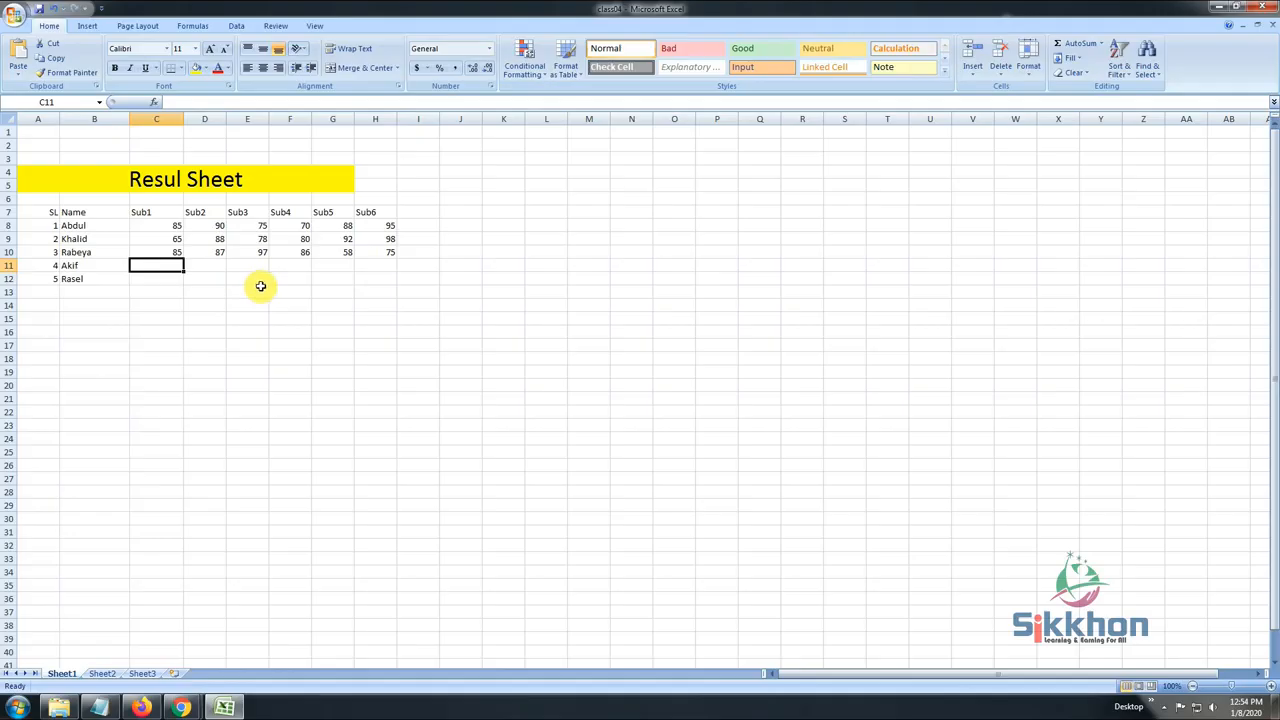
type("70")
left_click(210, 263)
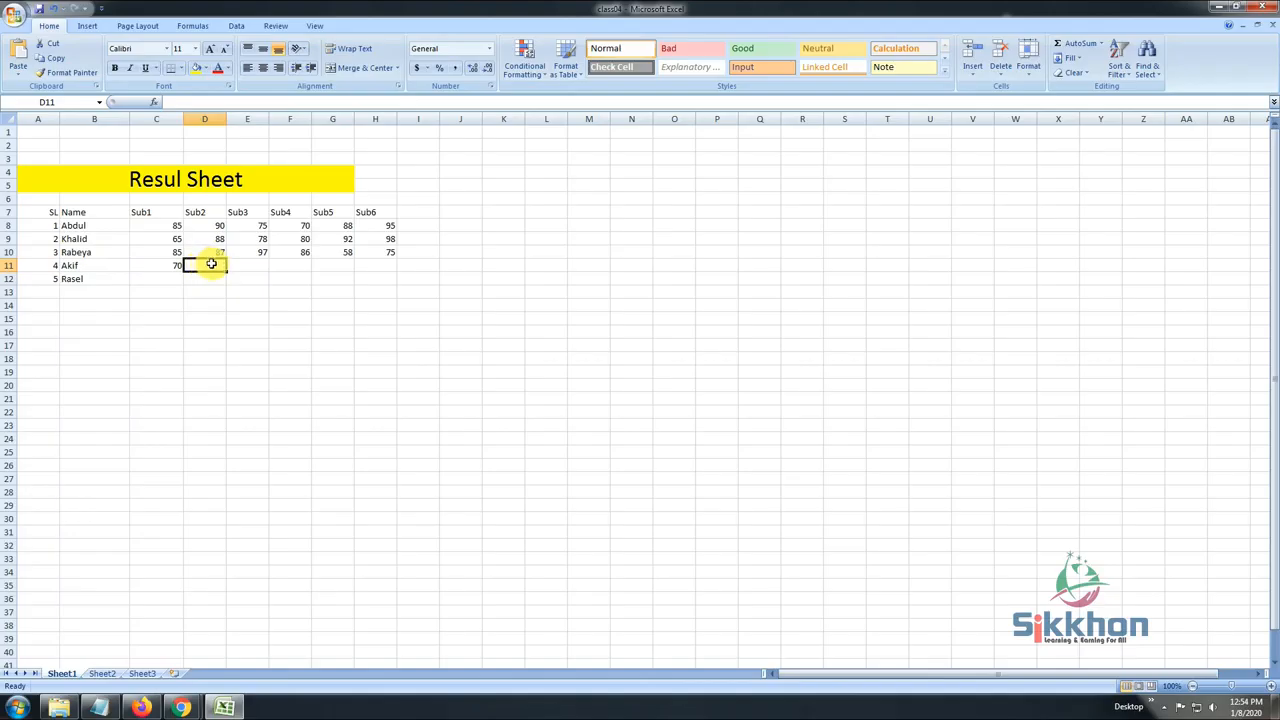
type("85")
left_click(258, 265)
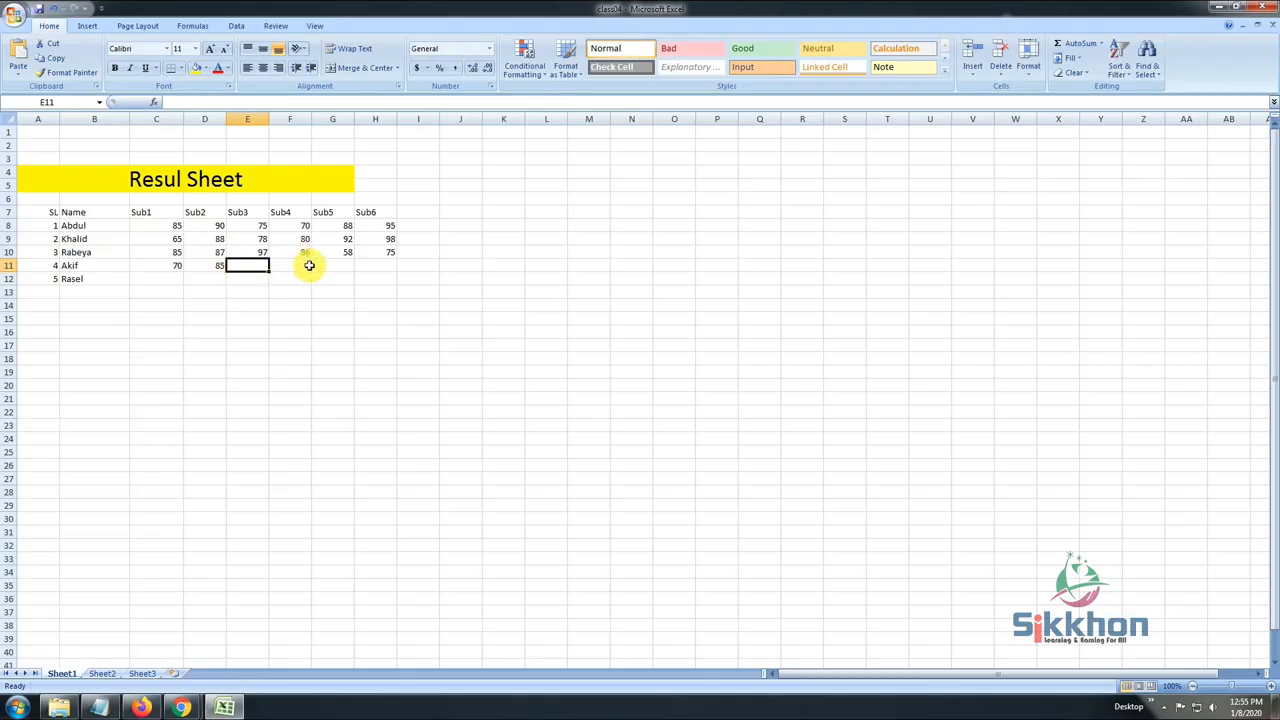
type("57")
left_click(309, 268)
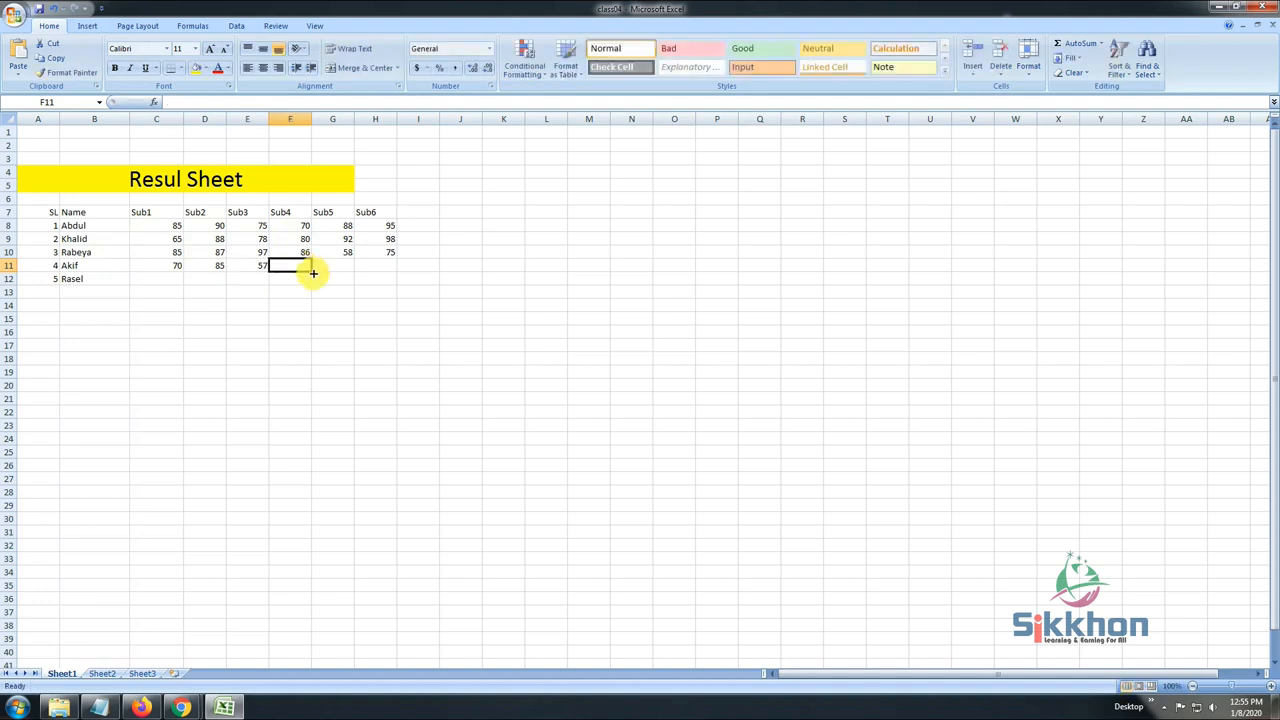
type("65")
left_click(336, 264)
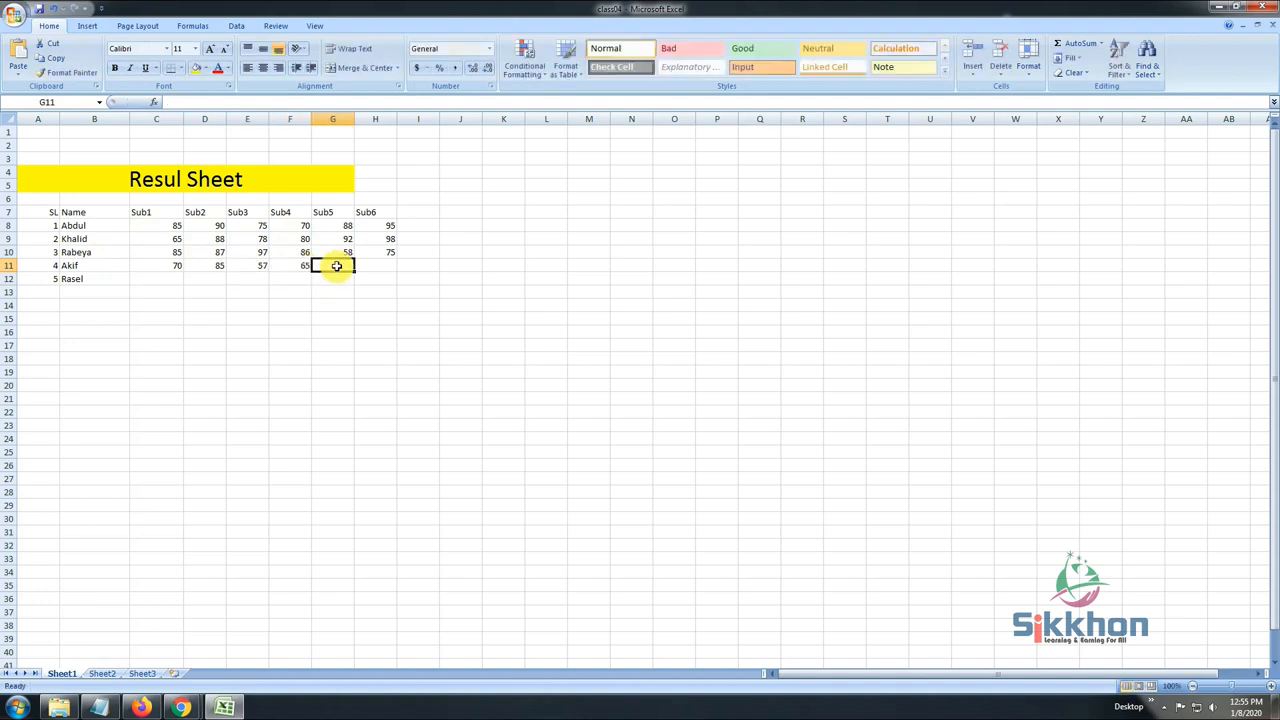
type("70")
left_click(374, 267)
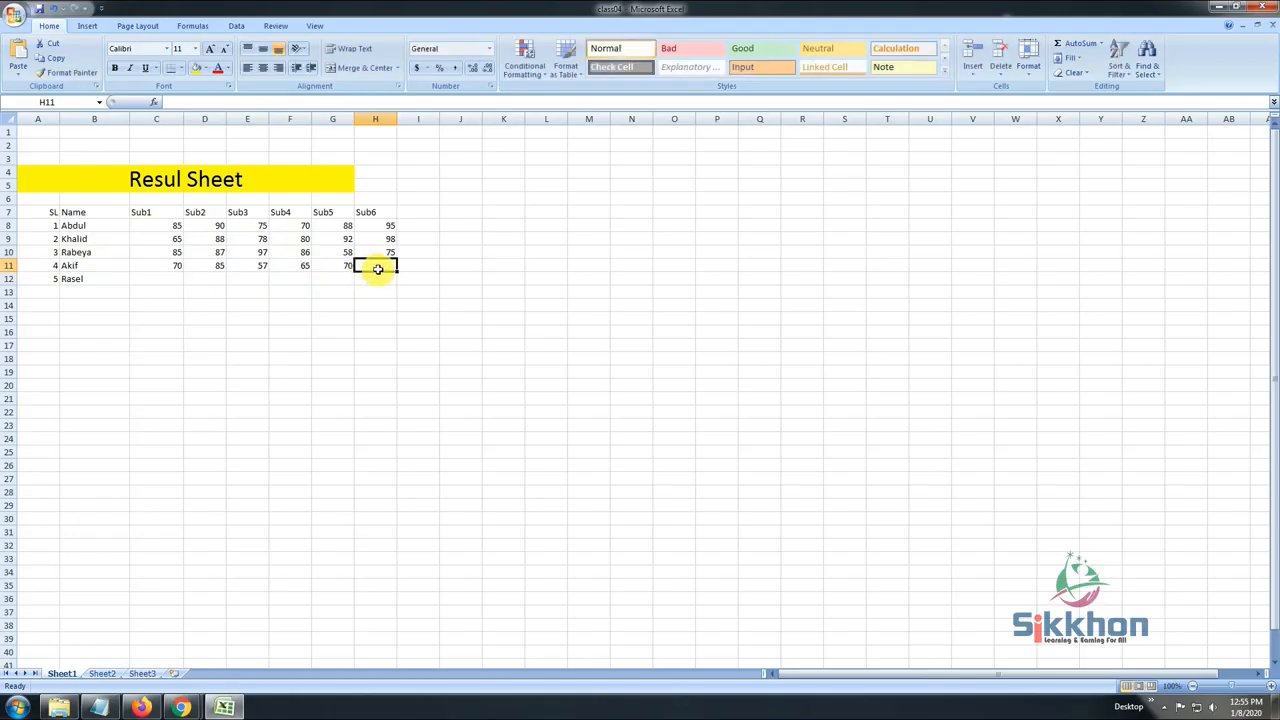
type("95")
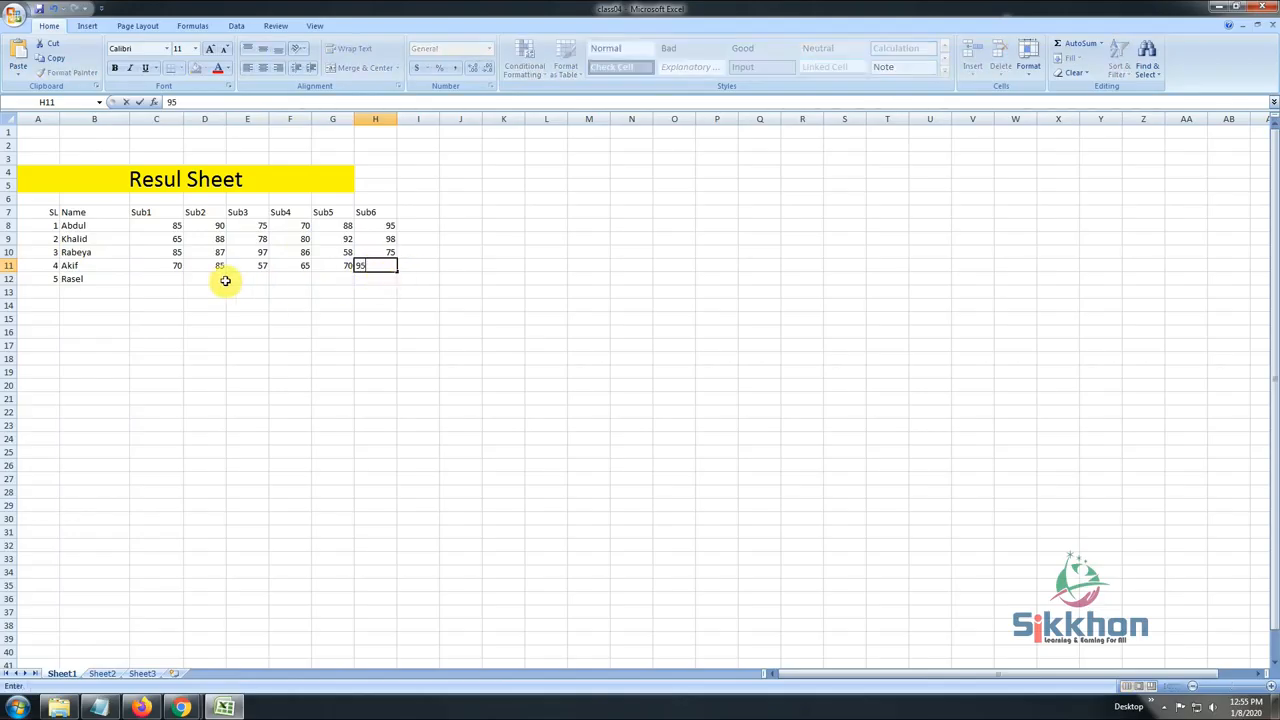
Enter the fifth student's marks for Sub1 to Sub6 in cells C12 through H12: 70, 78, 85, 95, 88 and 80.
left_click(172, 279)
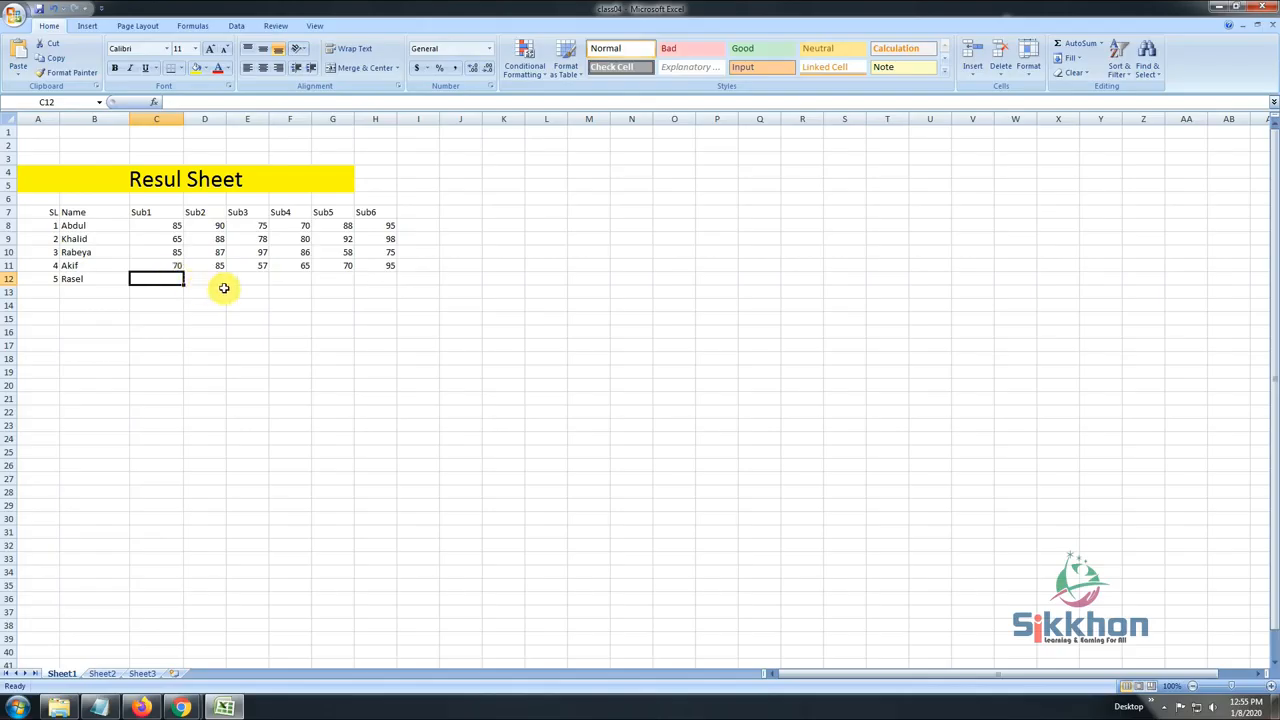
type("70")
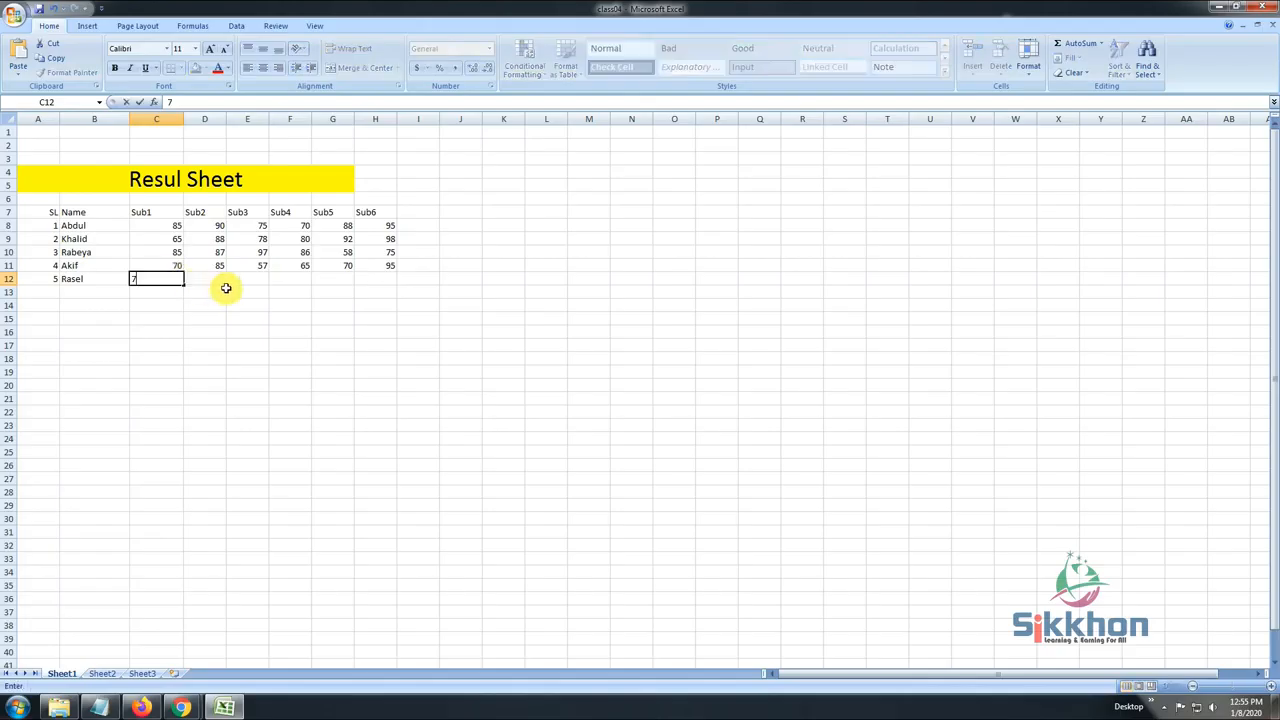
left_click(220, 279)
type("78")
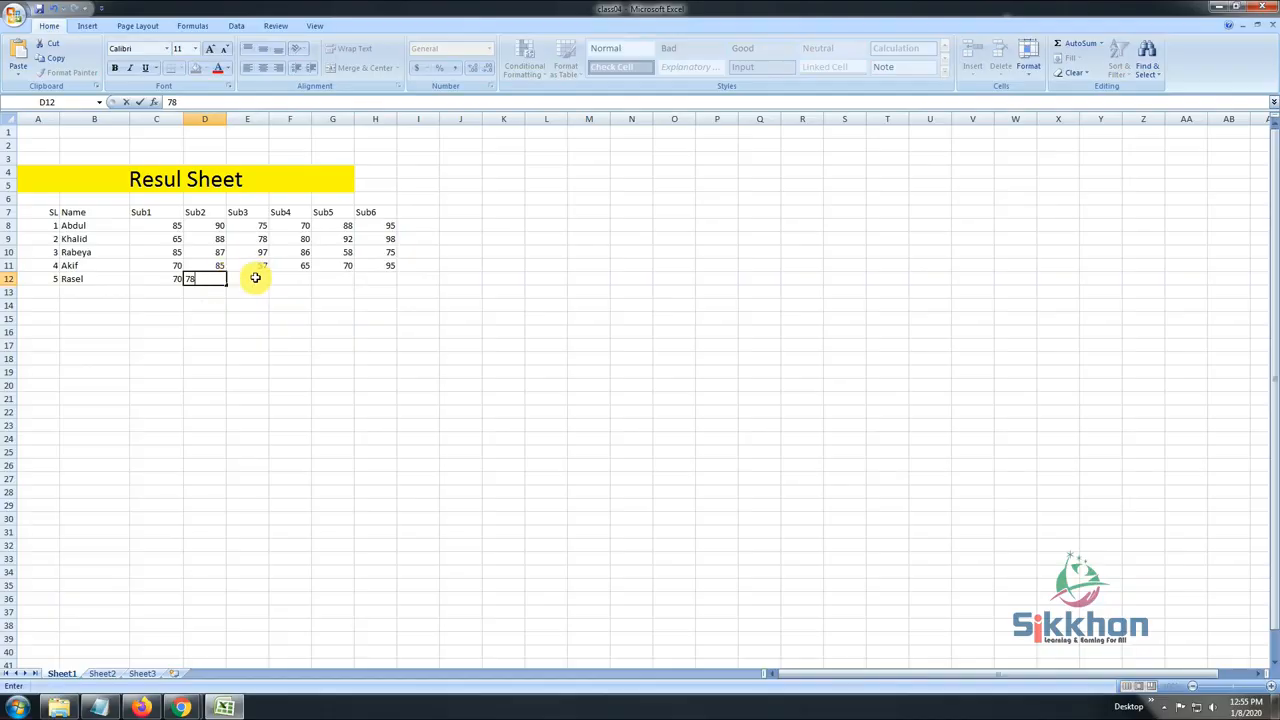
left_click(254, 279)
type("85")
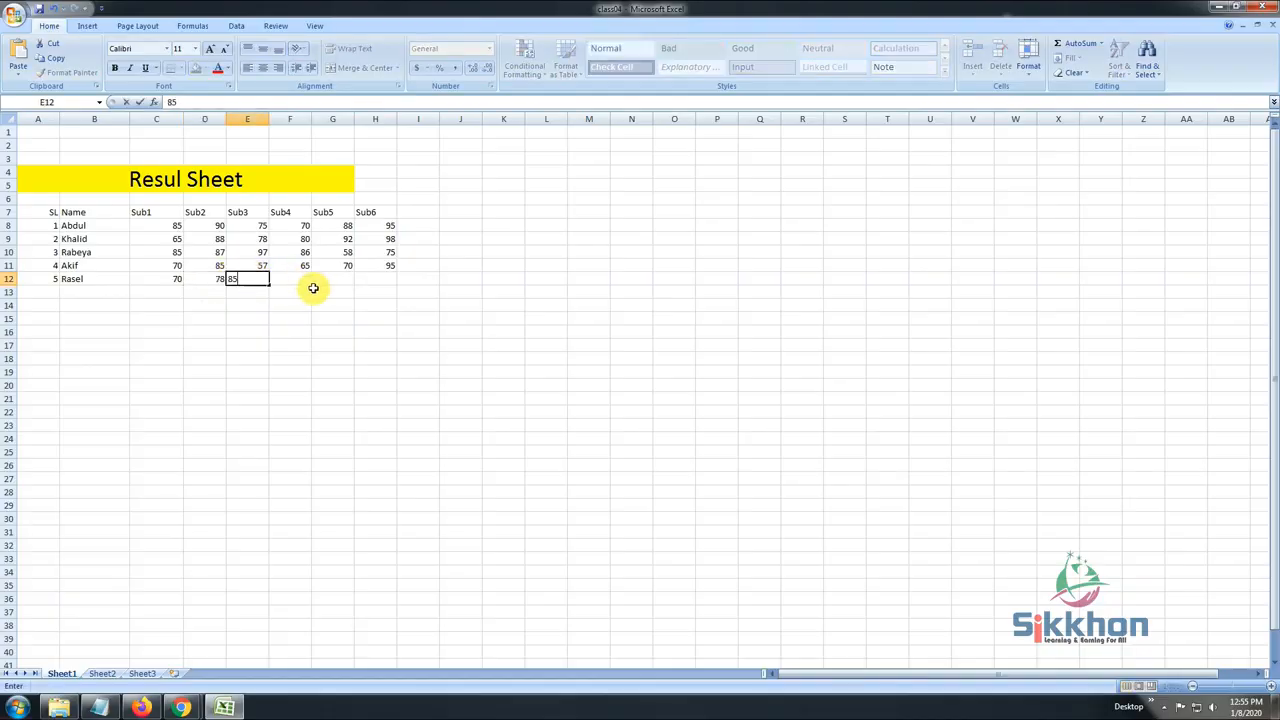
left_click(301, 278)
type("95")
left_click(330, 280)
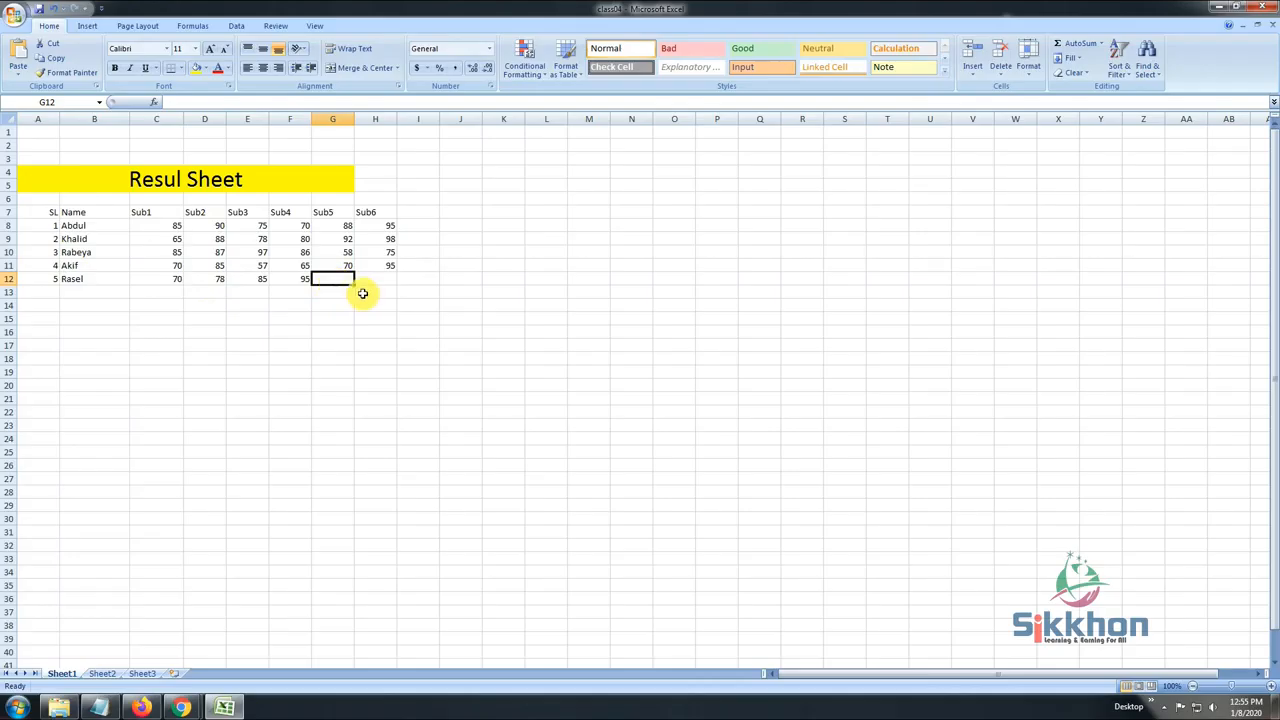
type("88")
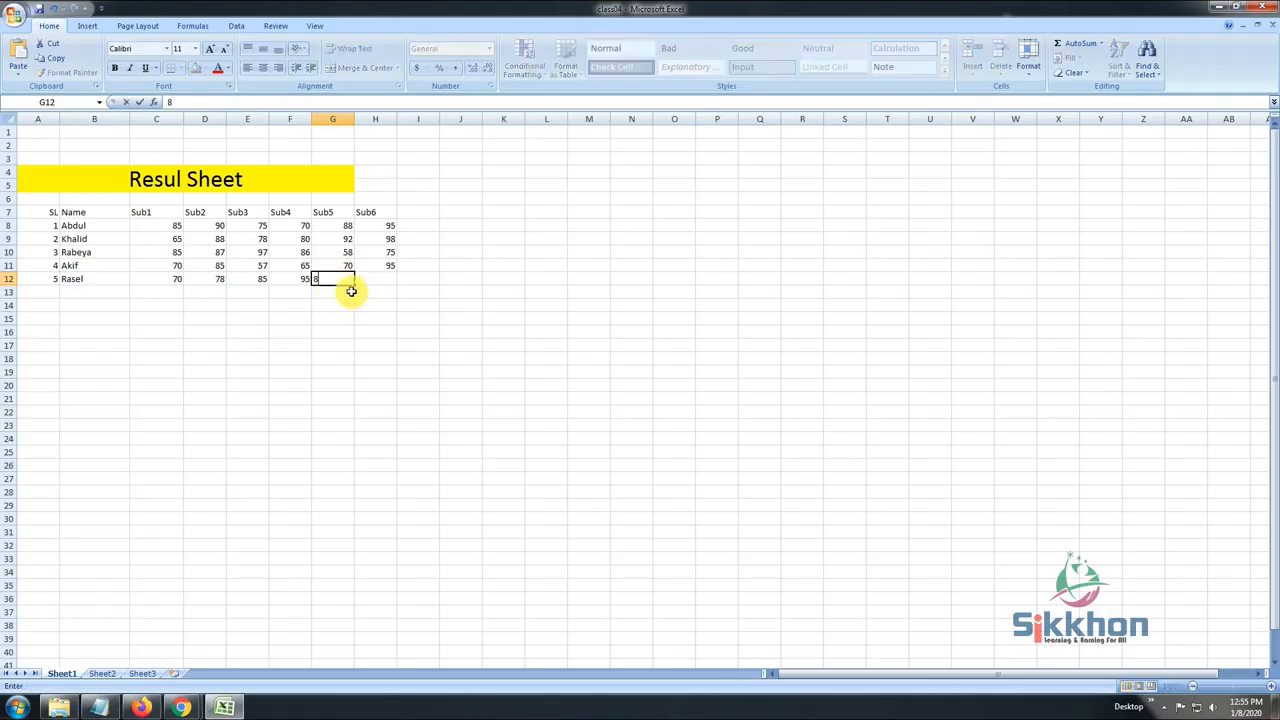
left_click(364, 278)
type("80")
left_click(412, 278)
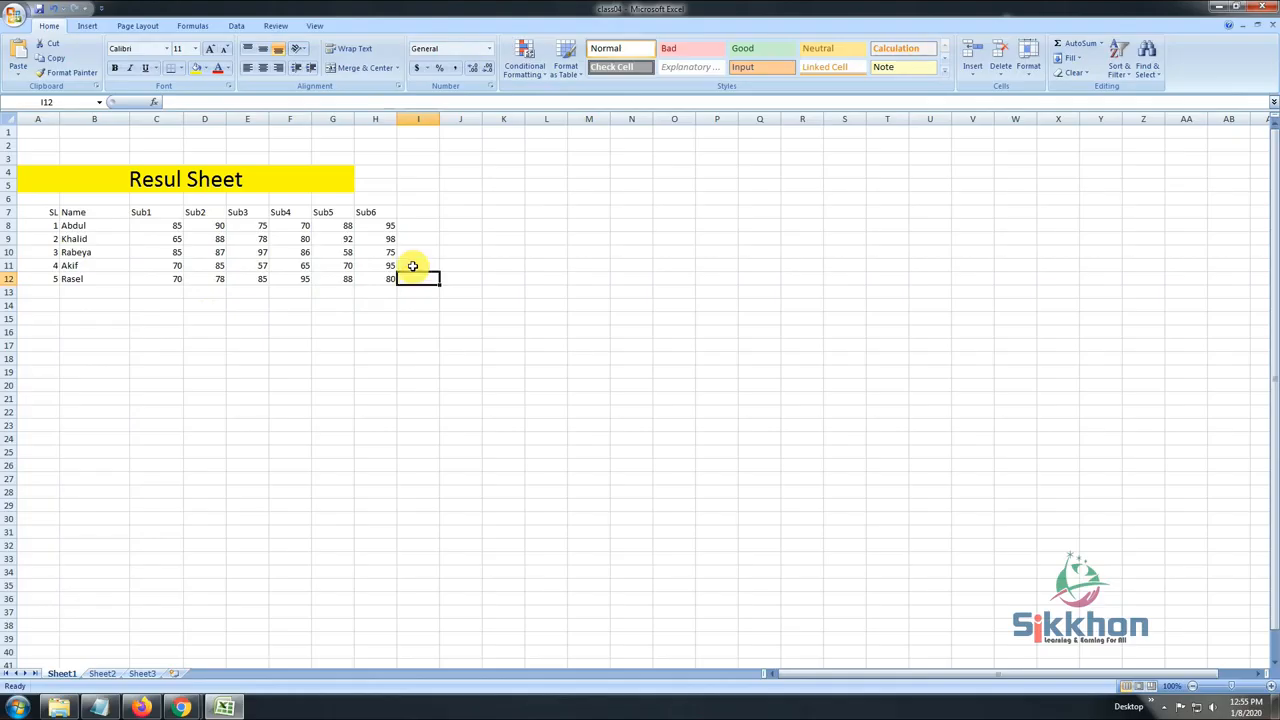
Widen column H slightly and right-align the Sub1 to Sub6 headings in C7:H7.
left_click_drag(396, 119, 405, 121)
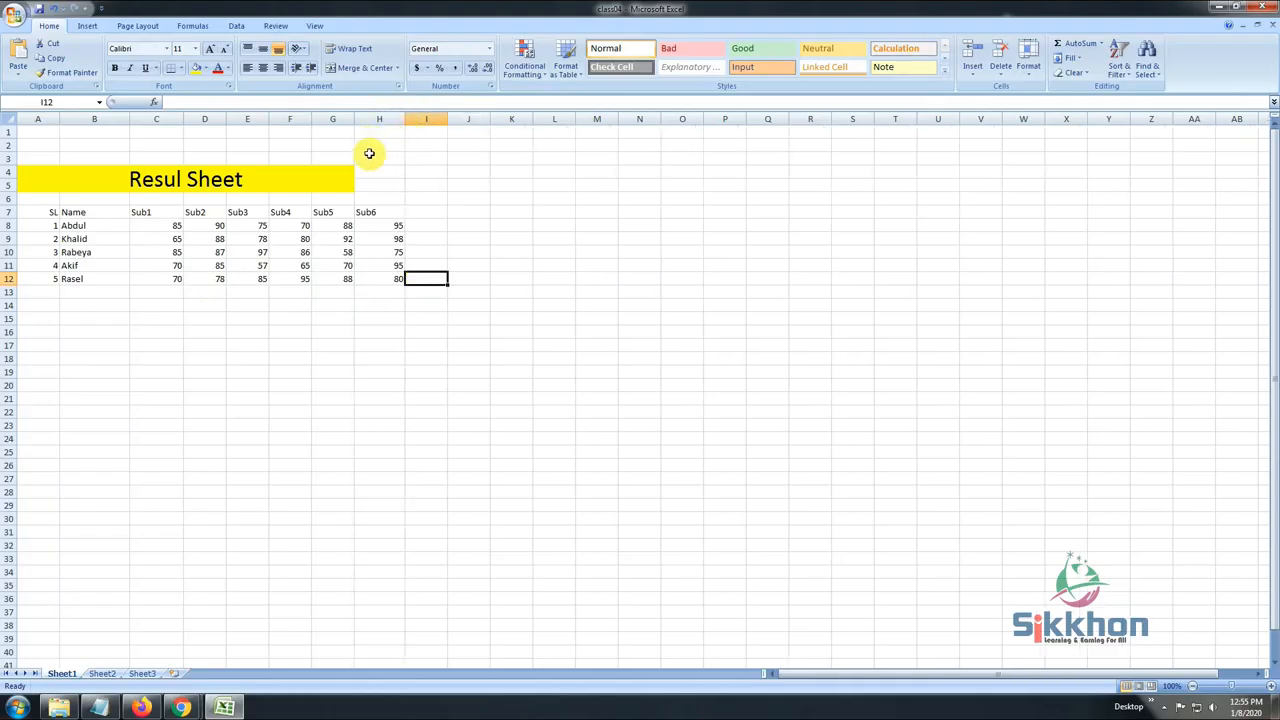
left_click(291, 181)
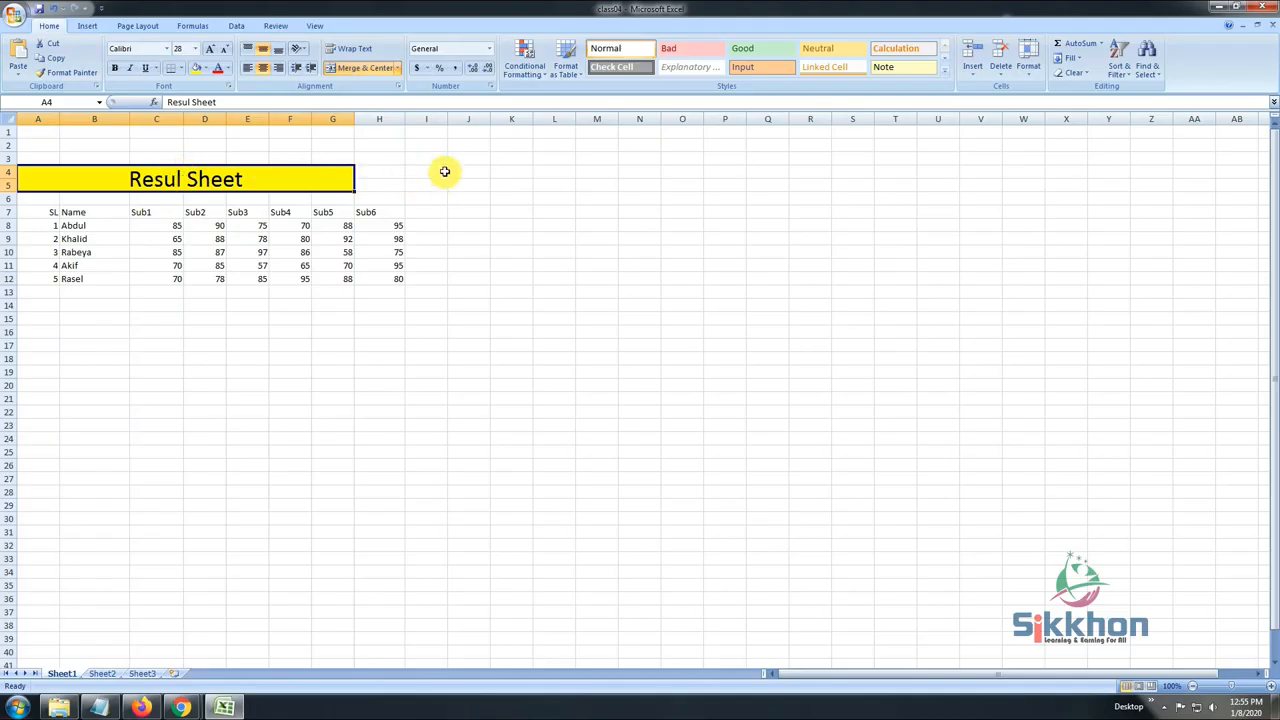
left_click(206, 212)
left_click(219, 268)
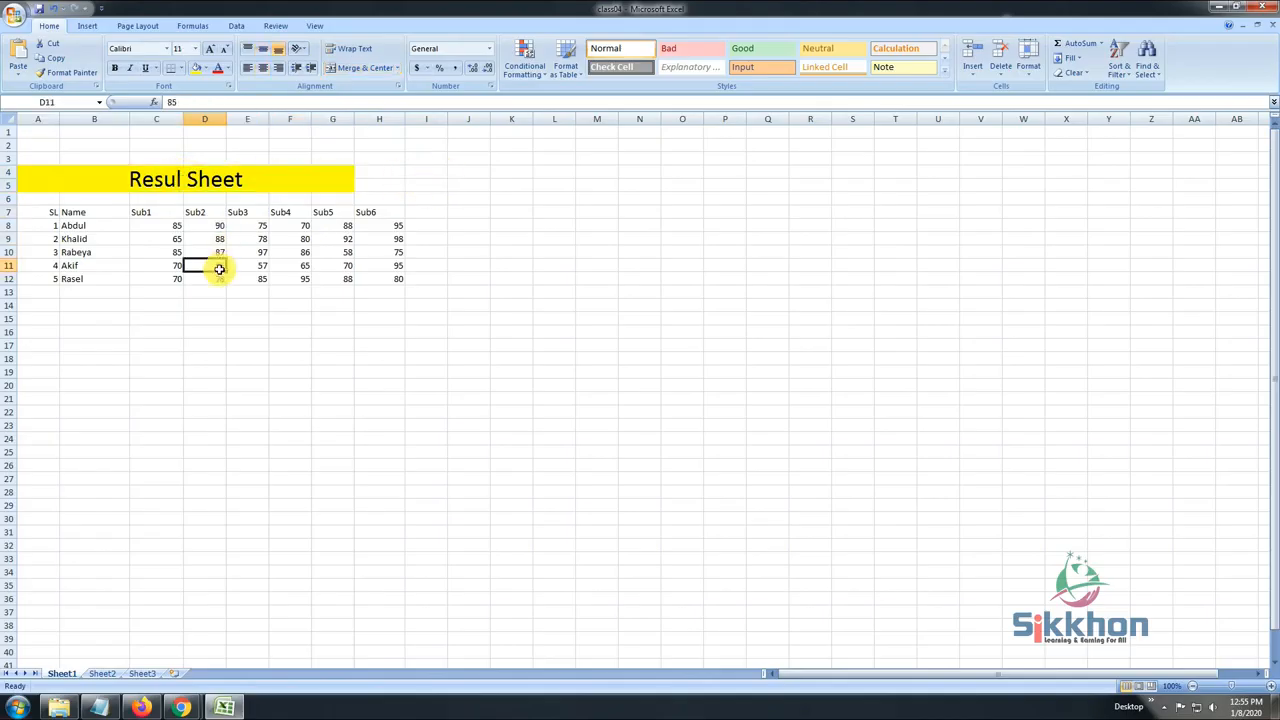
left_click(206, 213)
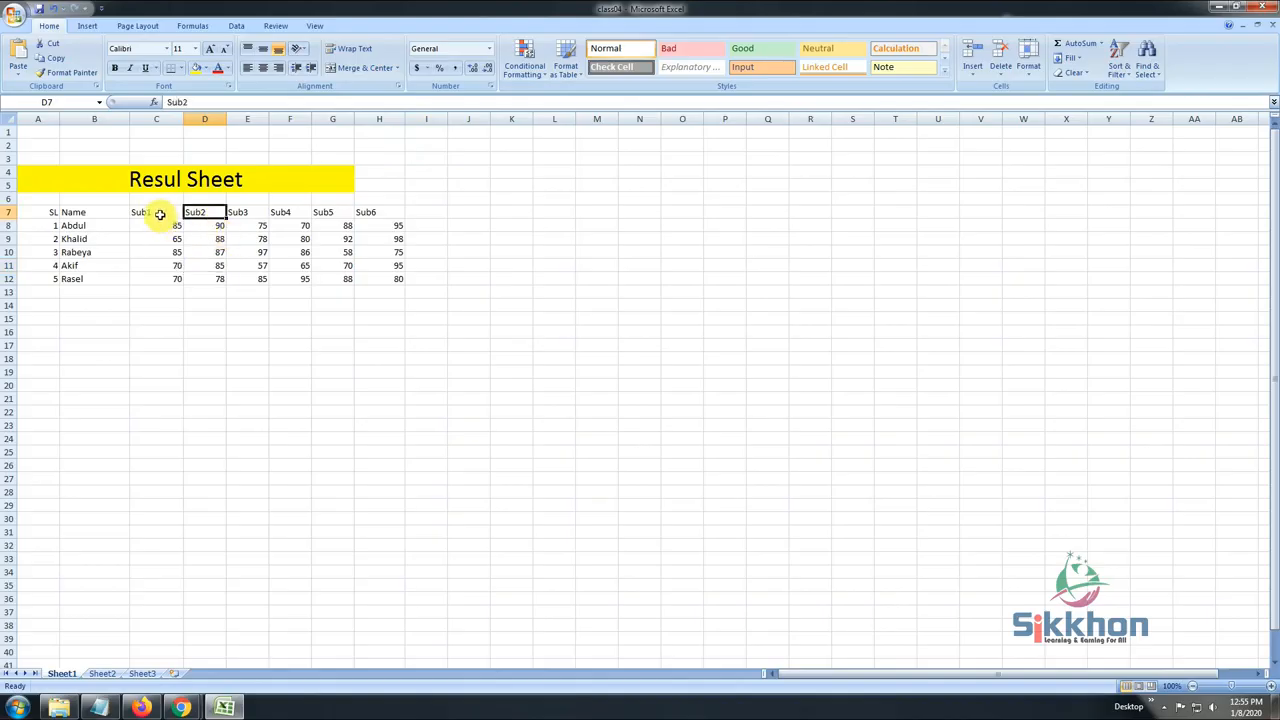
left_click(157, 215)
left_click_drag(148, 214, 389, 211)
left_click(280, 67)
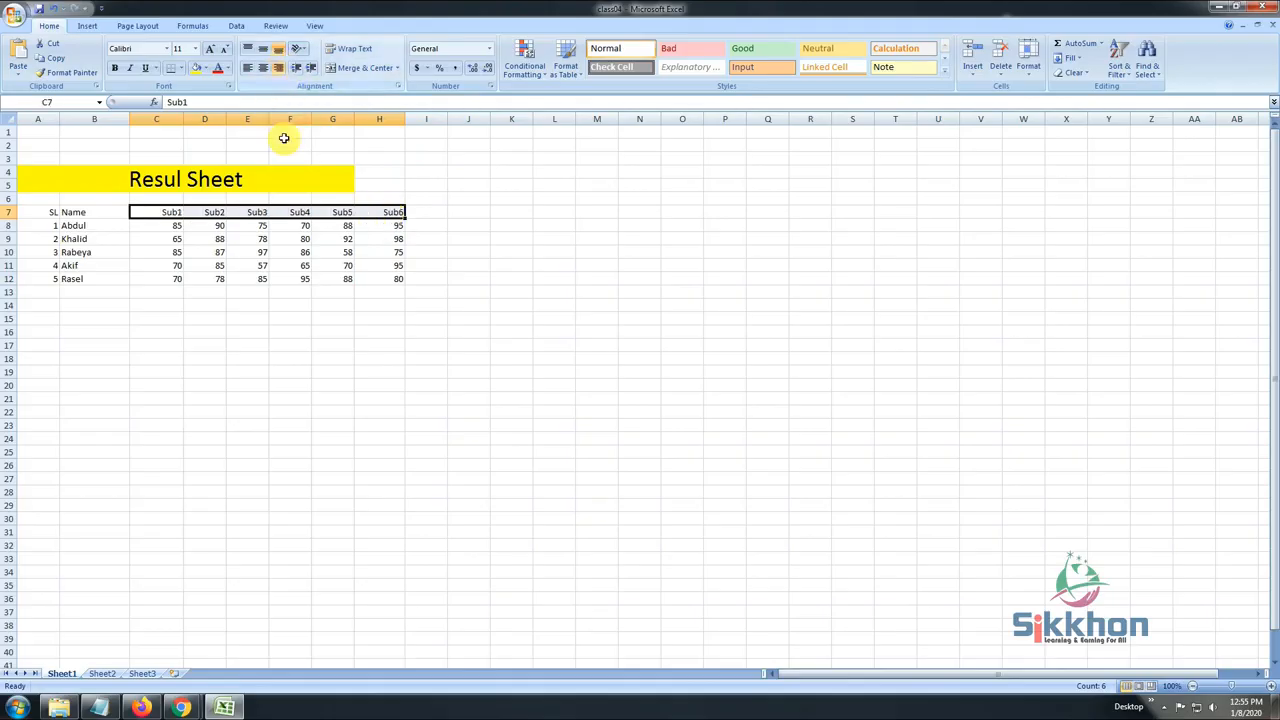
left_click(325, 240)
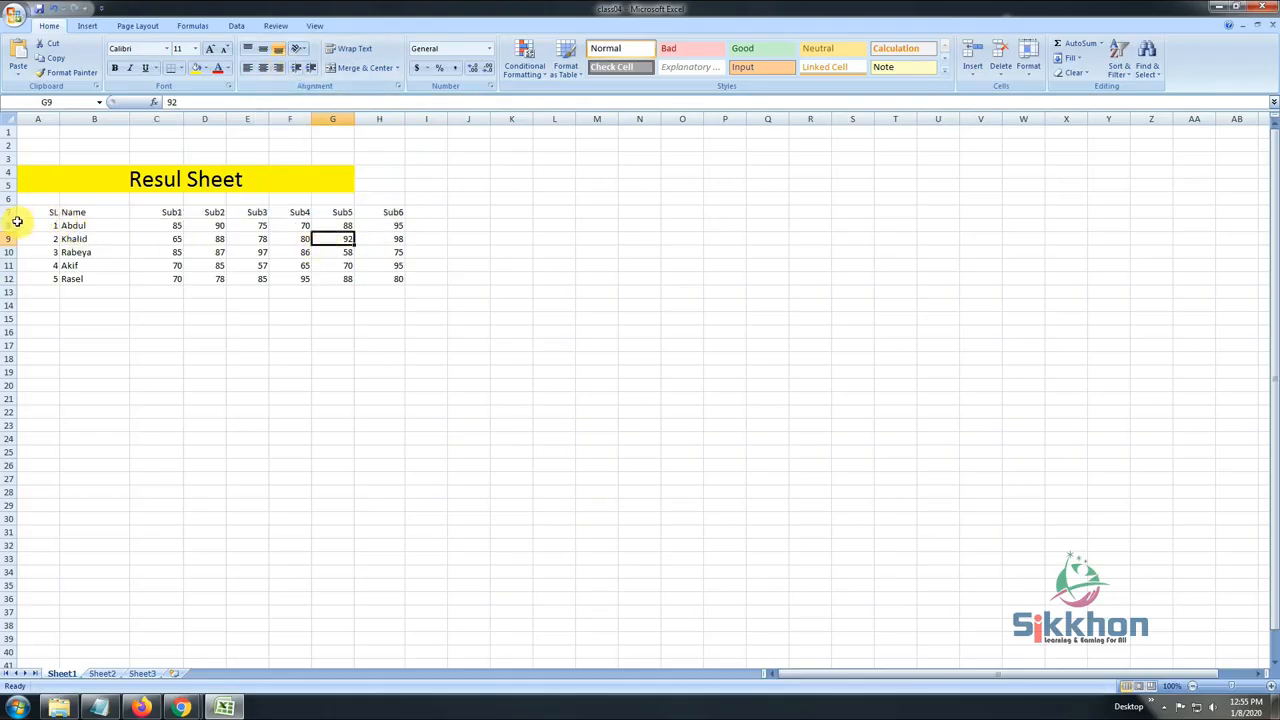
Give the header row A7:L7 a light grey fill with bold 12-point text, and widen column E slightly.
left_click_drag(14, 218, 545, 209)
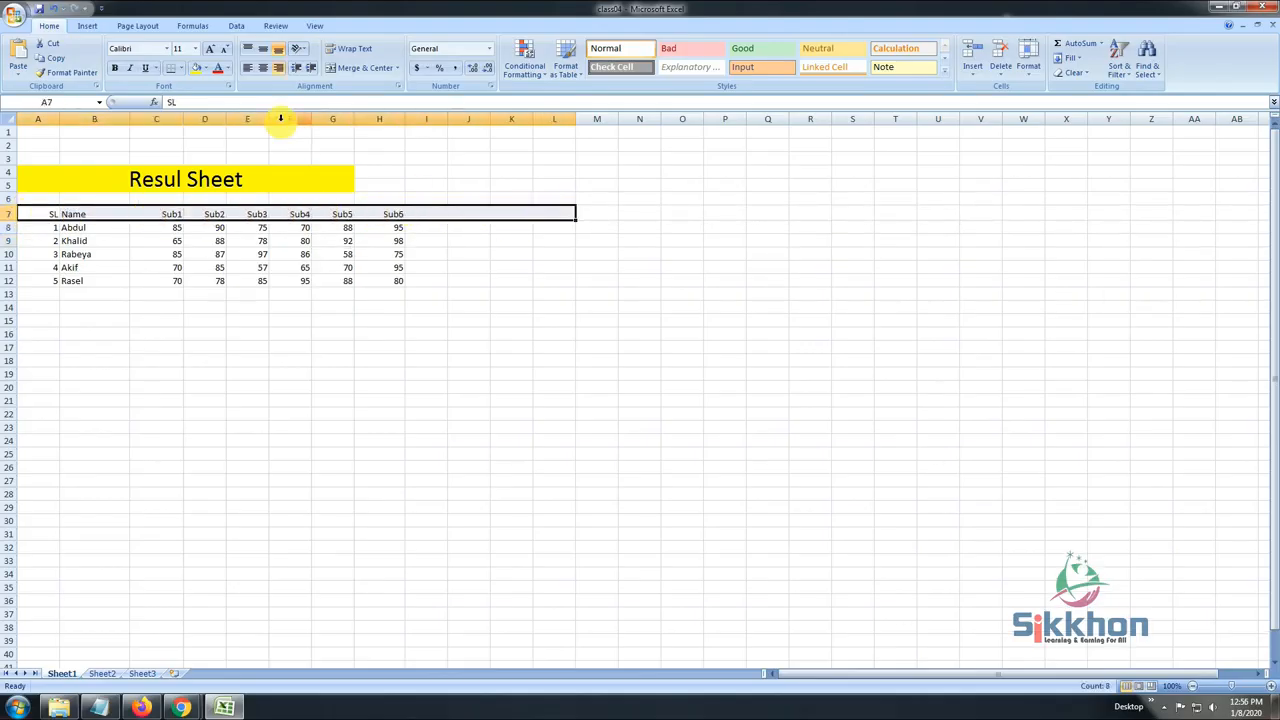
left_click(206, 69)
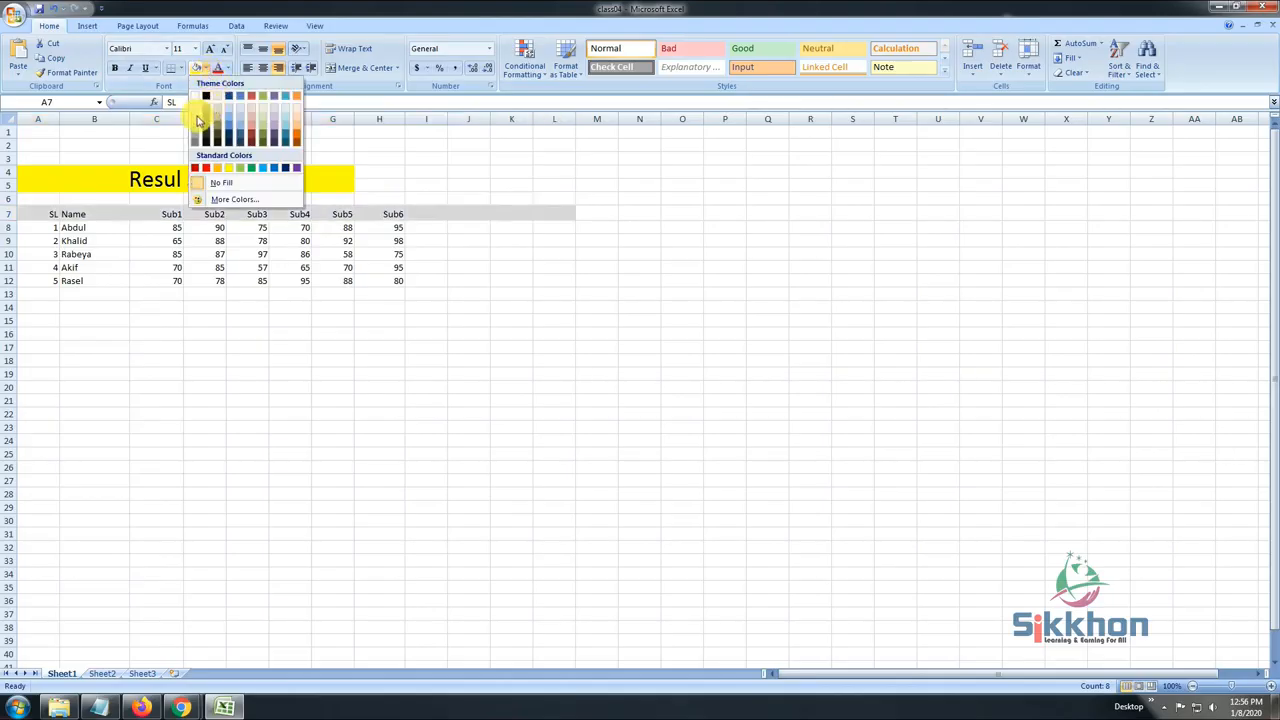
left_click(198, 120)
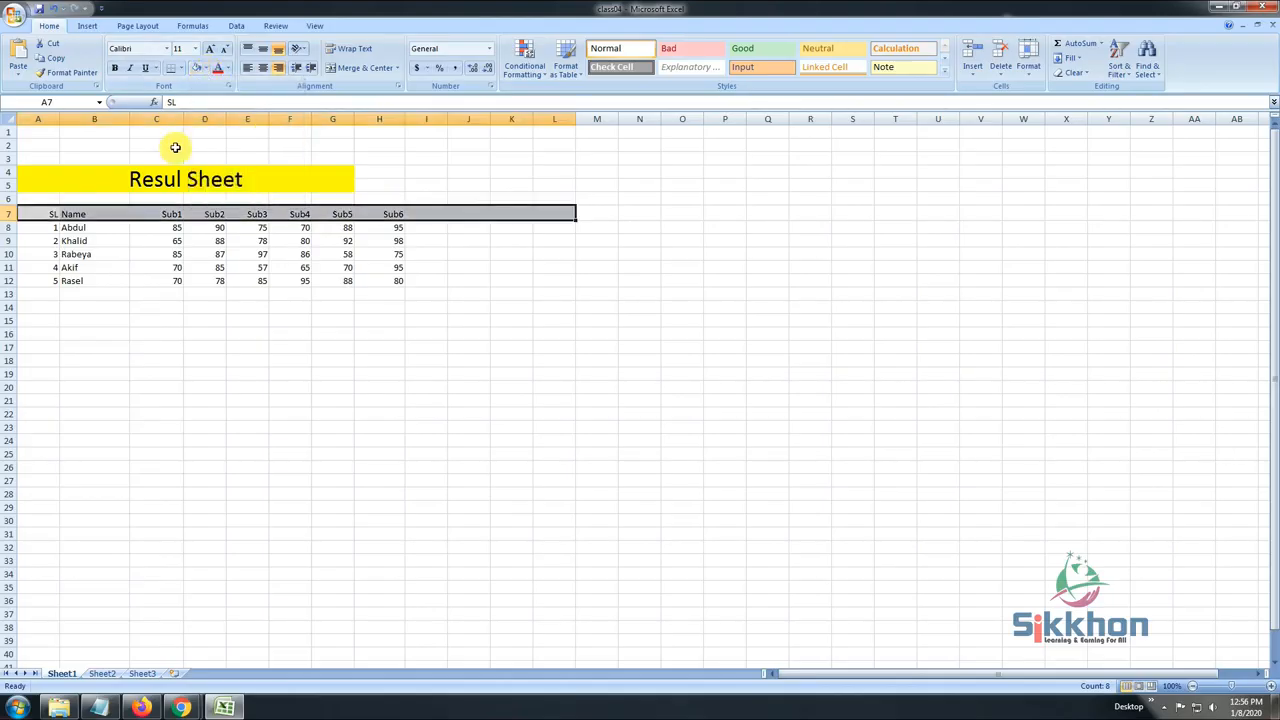
left_click(114, 68)
left_click(210, 48)
left_click(285, 279)
left_click(306, 215)
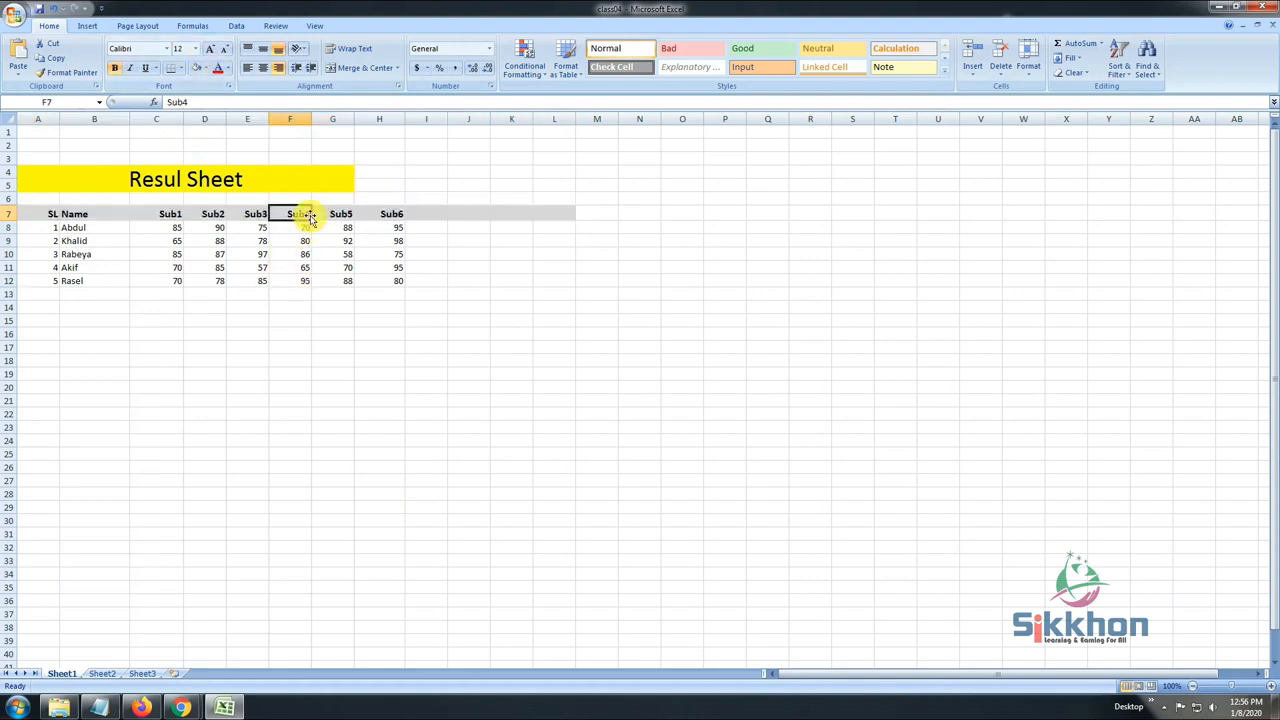
left_click_drag(269, 119, 269, 120)
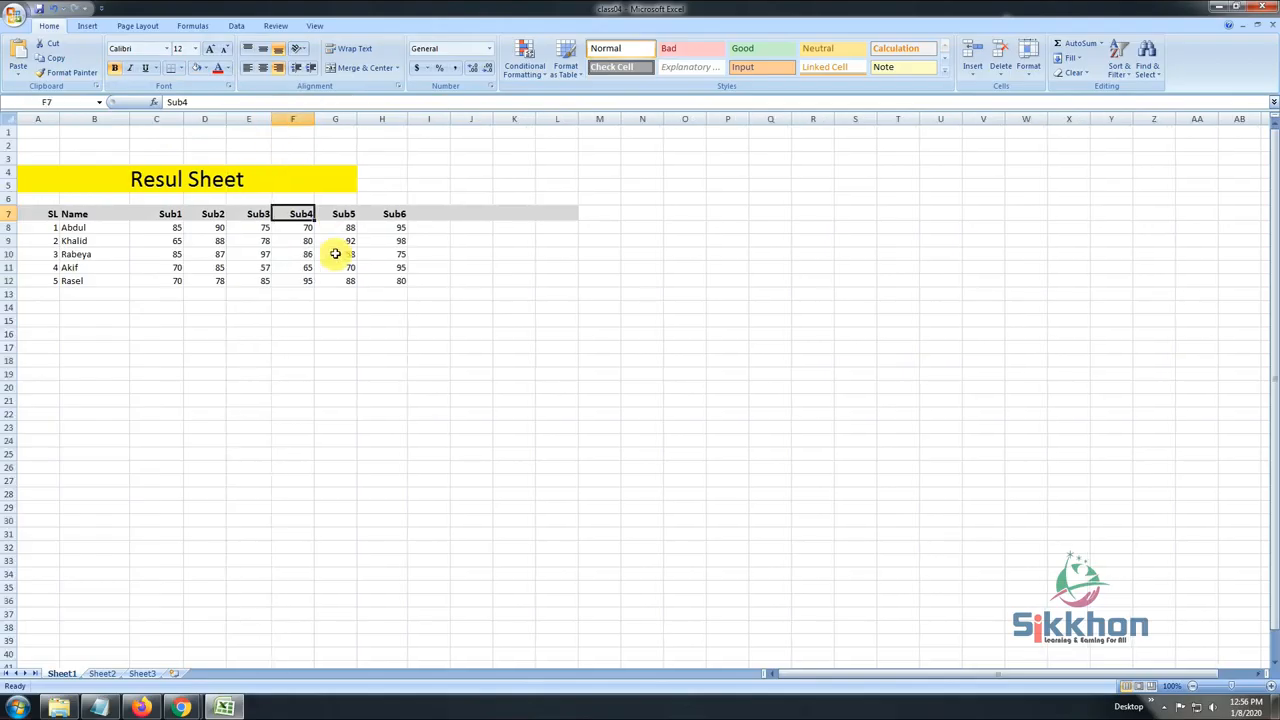
Review the first student's marks for Sub1 to Sub6 across row 8.
left_click_drag(362, 252, 360, 241)
left_click(386, 240)
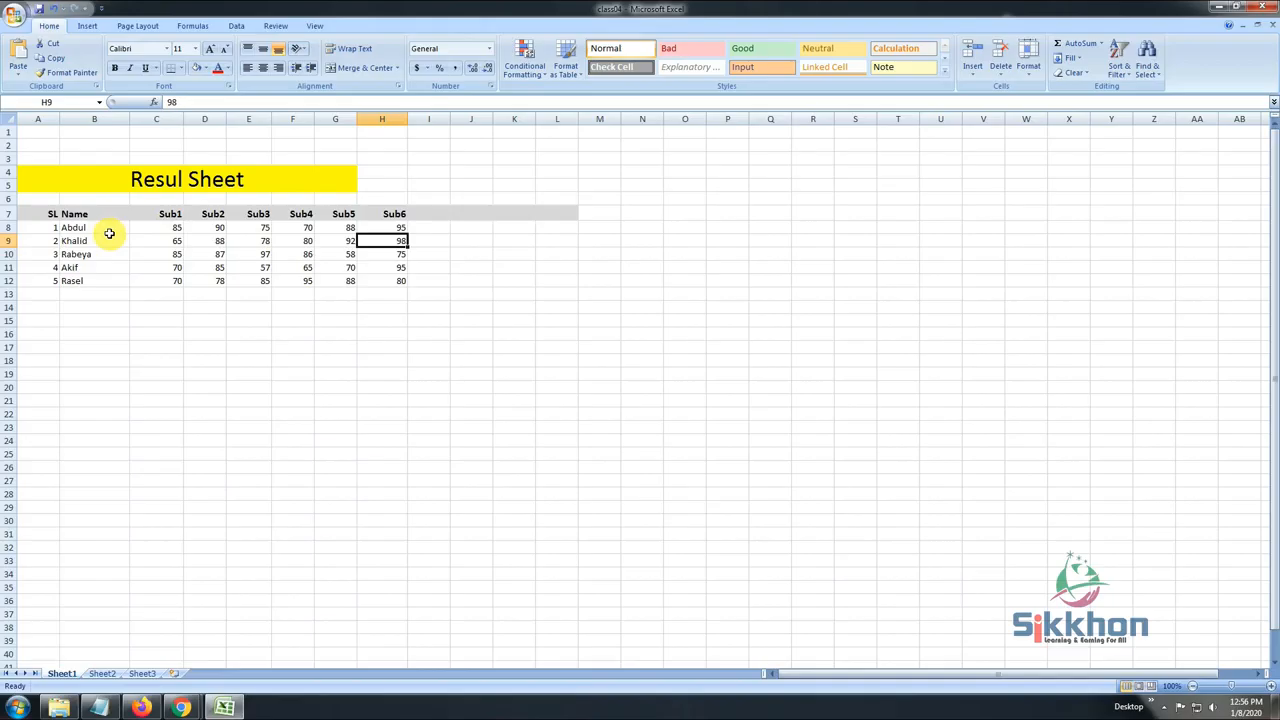
left_click(160, 228)
left_click(219, 228)
left_click(262, 228)
left_click(300, 228)
left_click(344, 228)
left_click(386, 230)
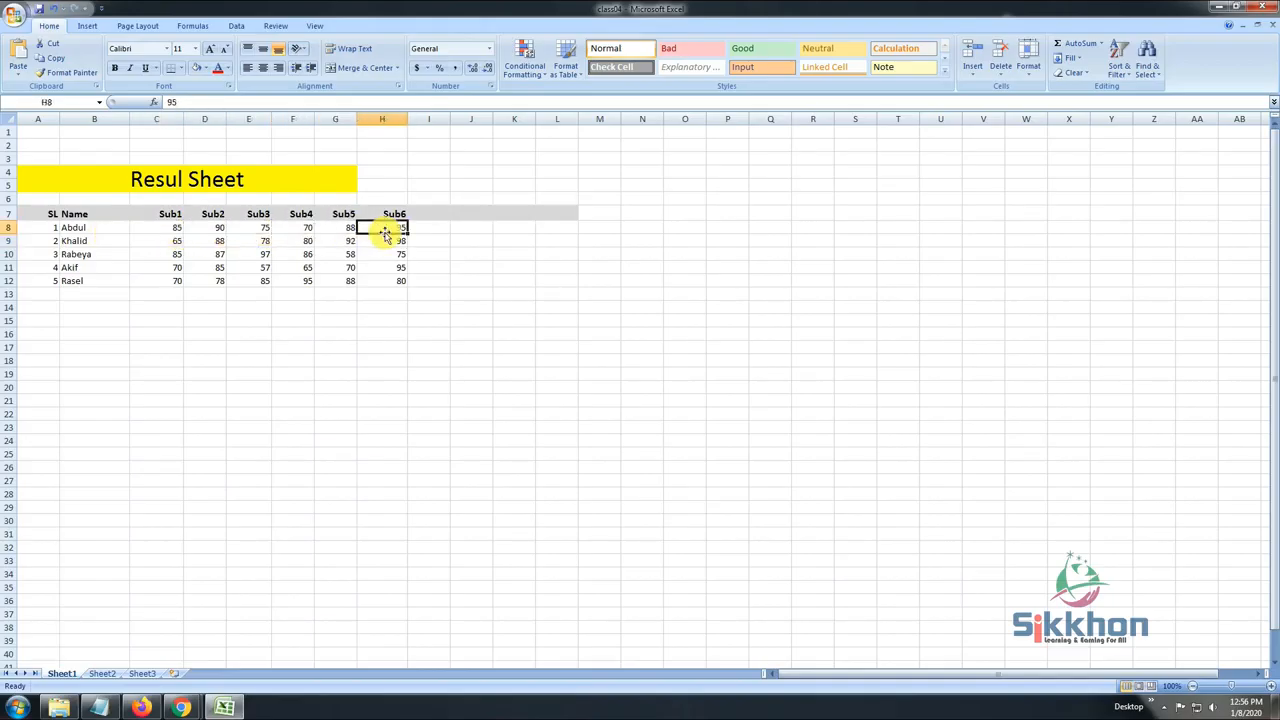
Add the headings Total in J7 and Avg in K7, leaving column I empty after the subject columns.
left_click(473, 212)
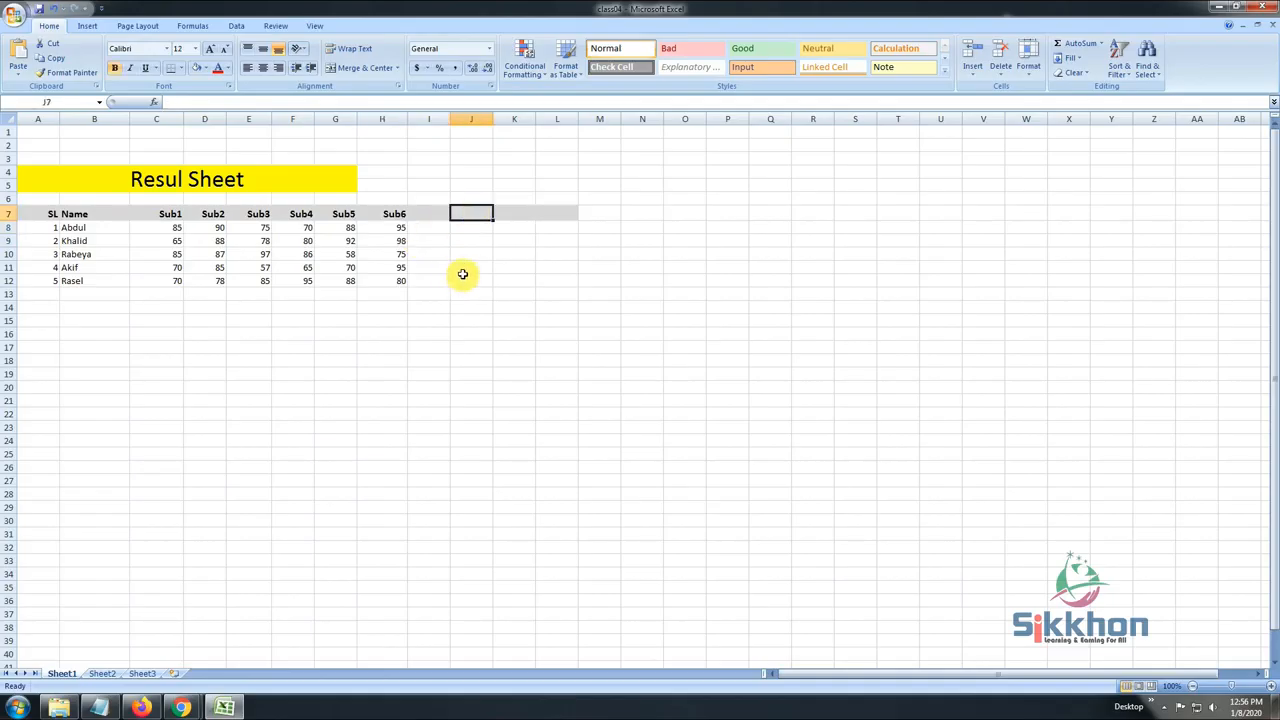
type("To")
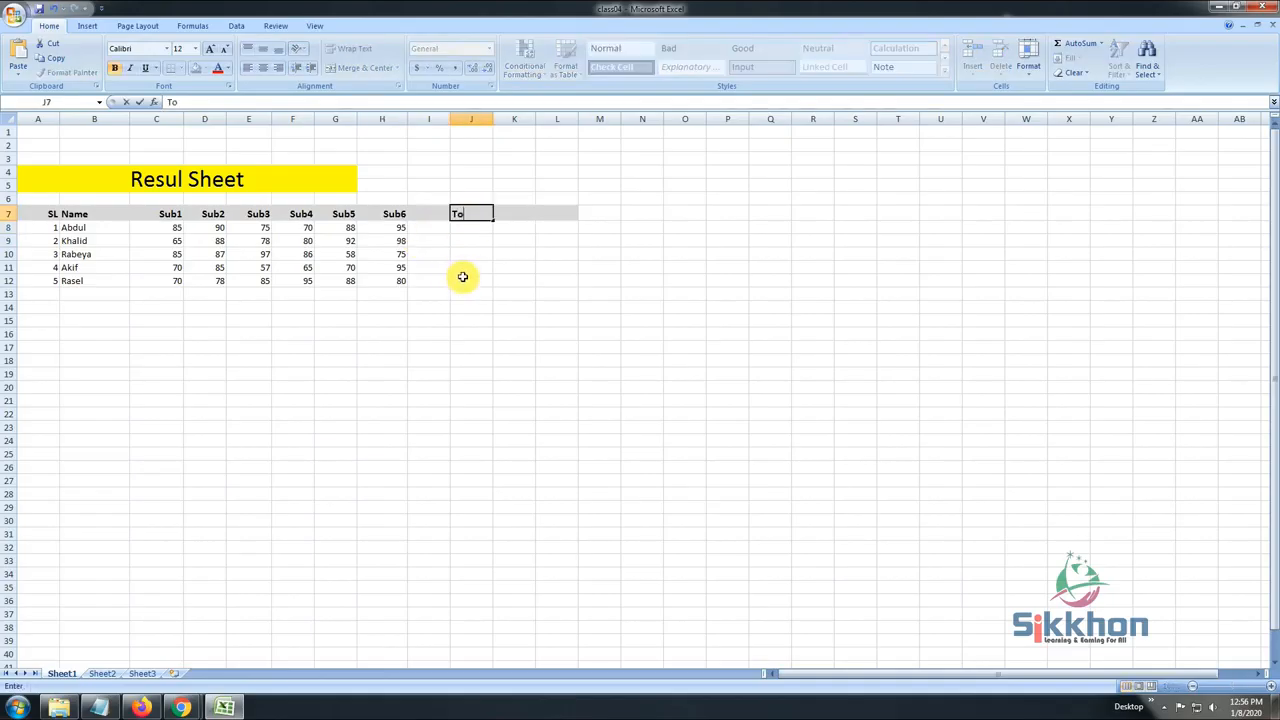
type("tal")
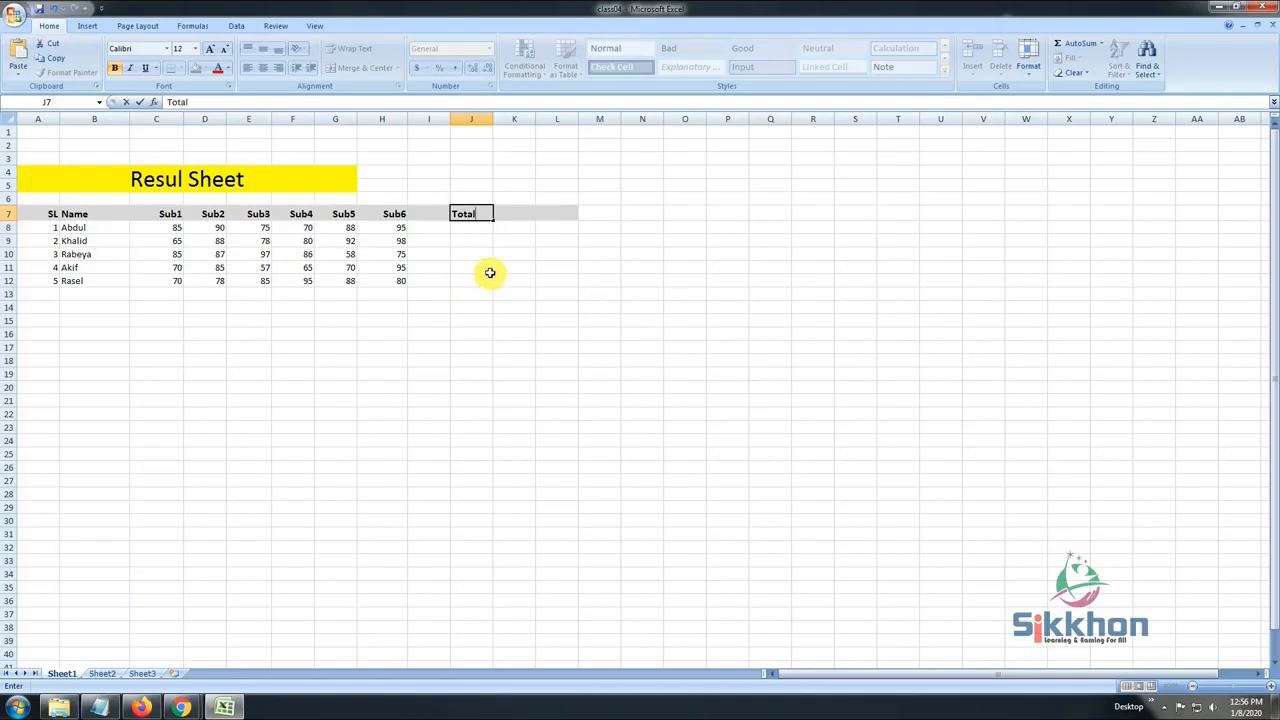
left_click(512, 214)
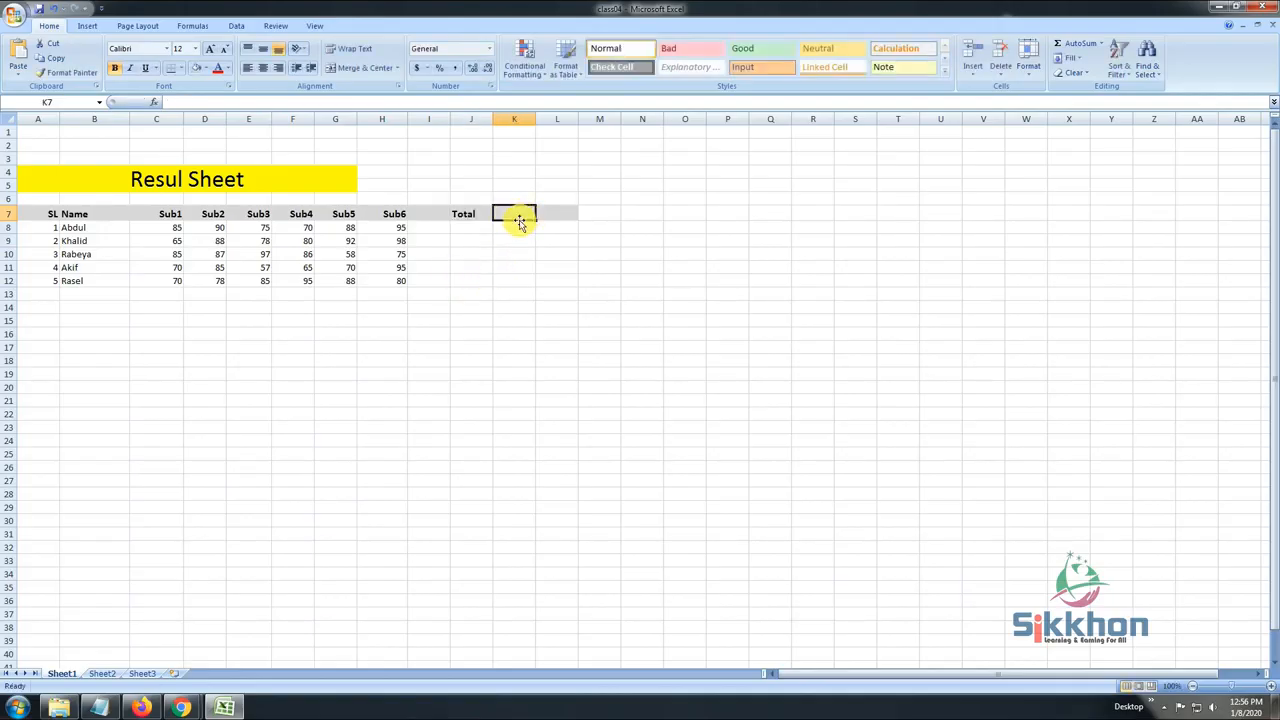
type("Avg")
Add the headings Min in L7, Max in M7 and Grade in N7 to the header row.
left_click(553, 212)
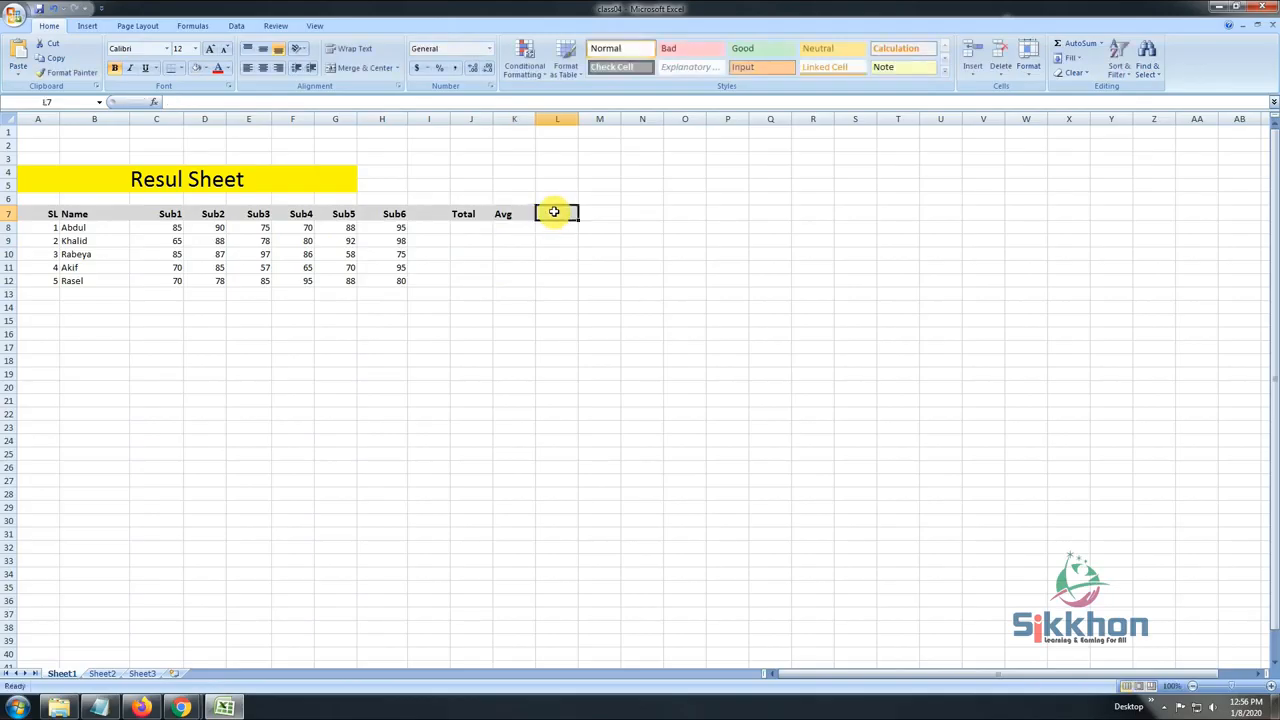
type("Min")
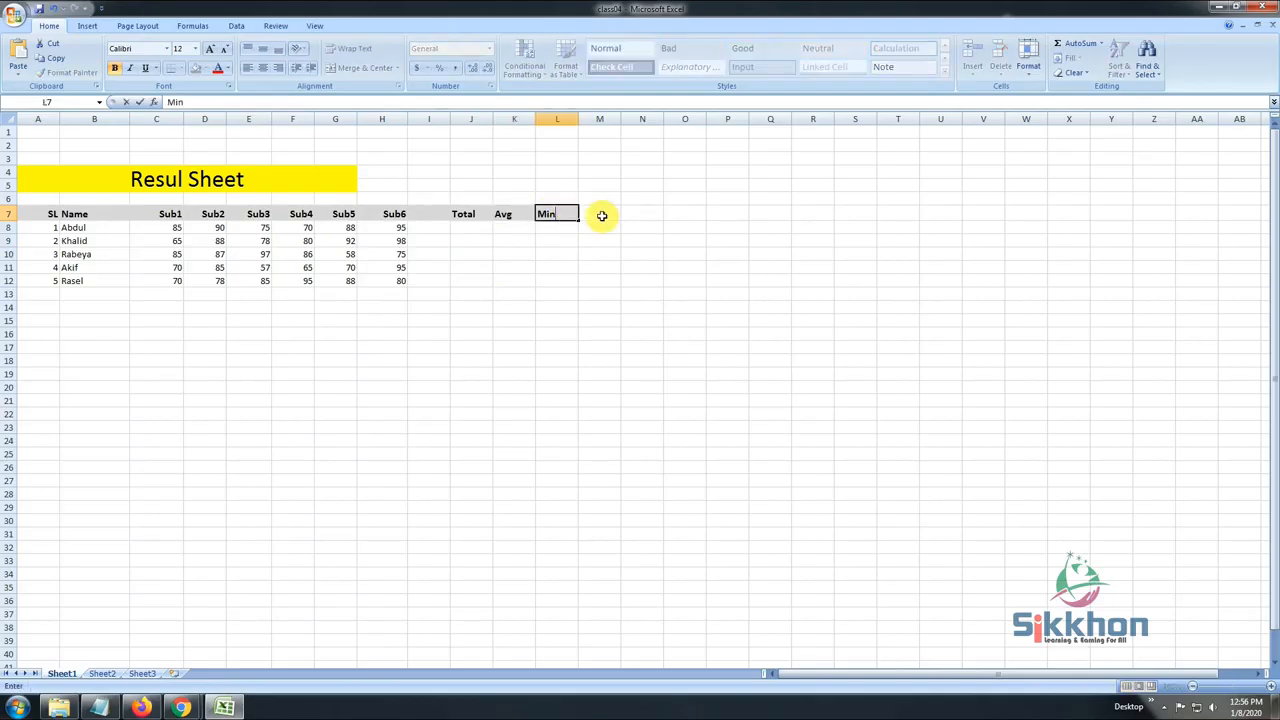
left_click(598, 213)
type("Ma")
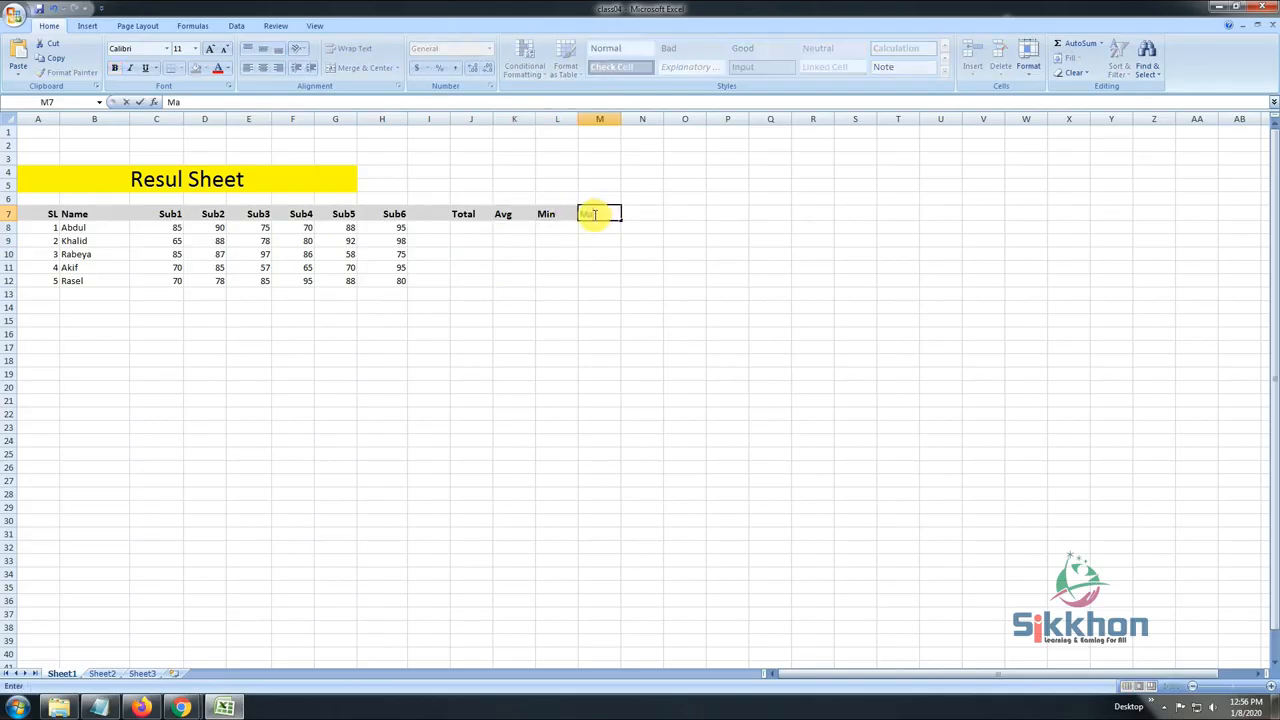
type("x")
left_click(624, 212)
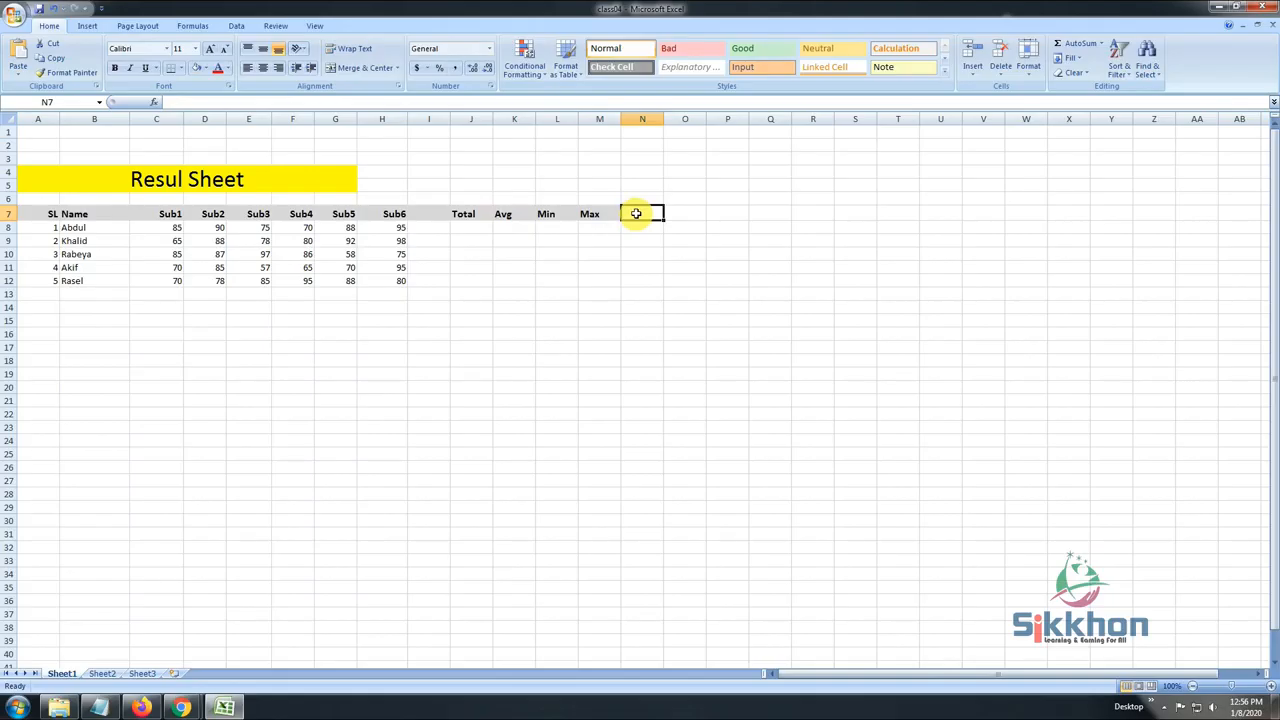
type("Grad")
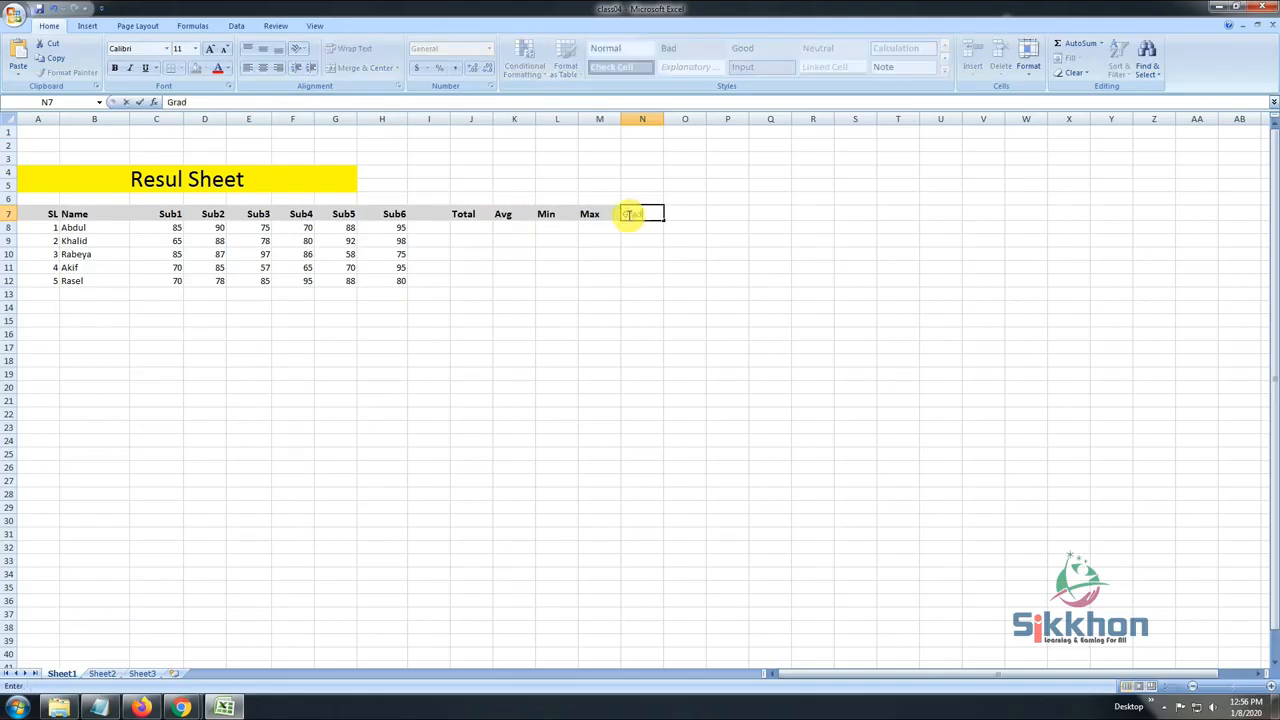
type("e")
key("Return")
left_click(645, 215)
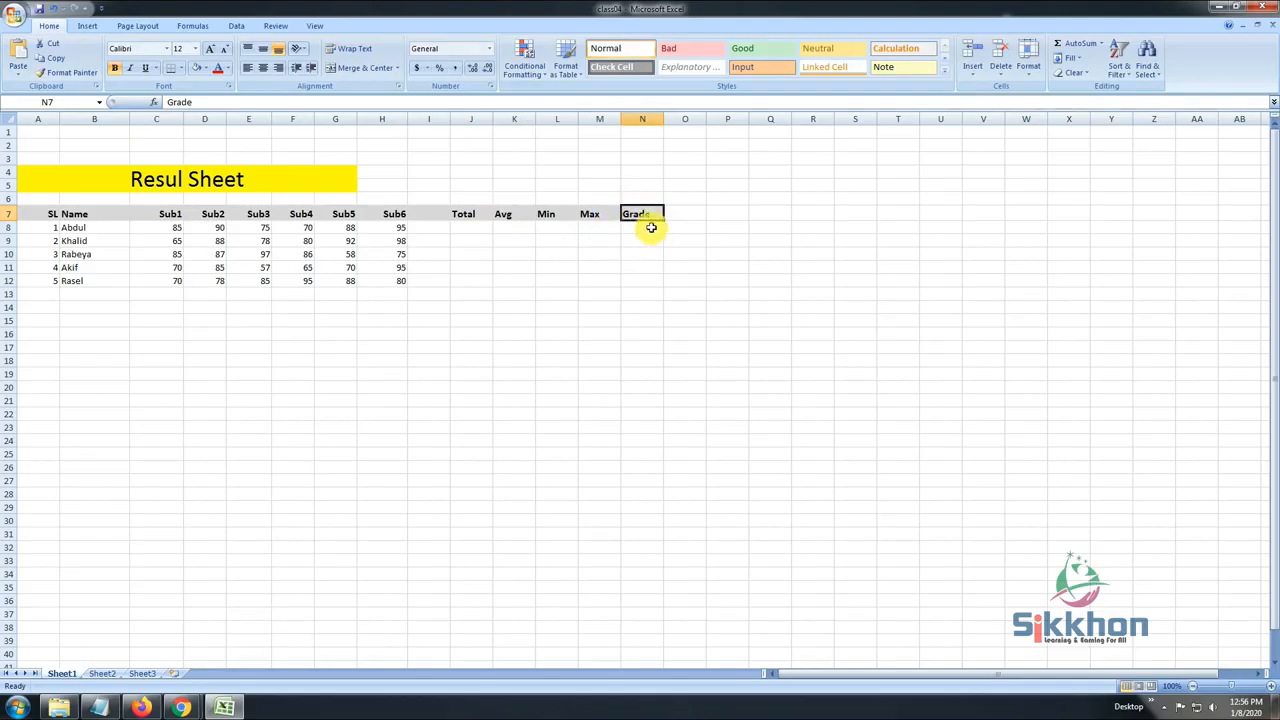
left_click(476, 229)
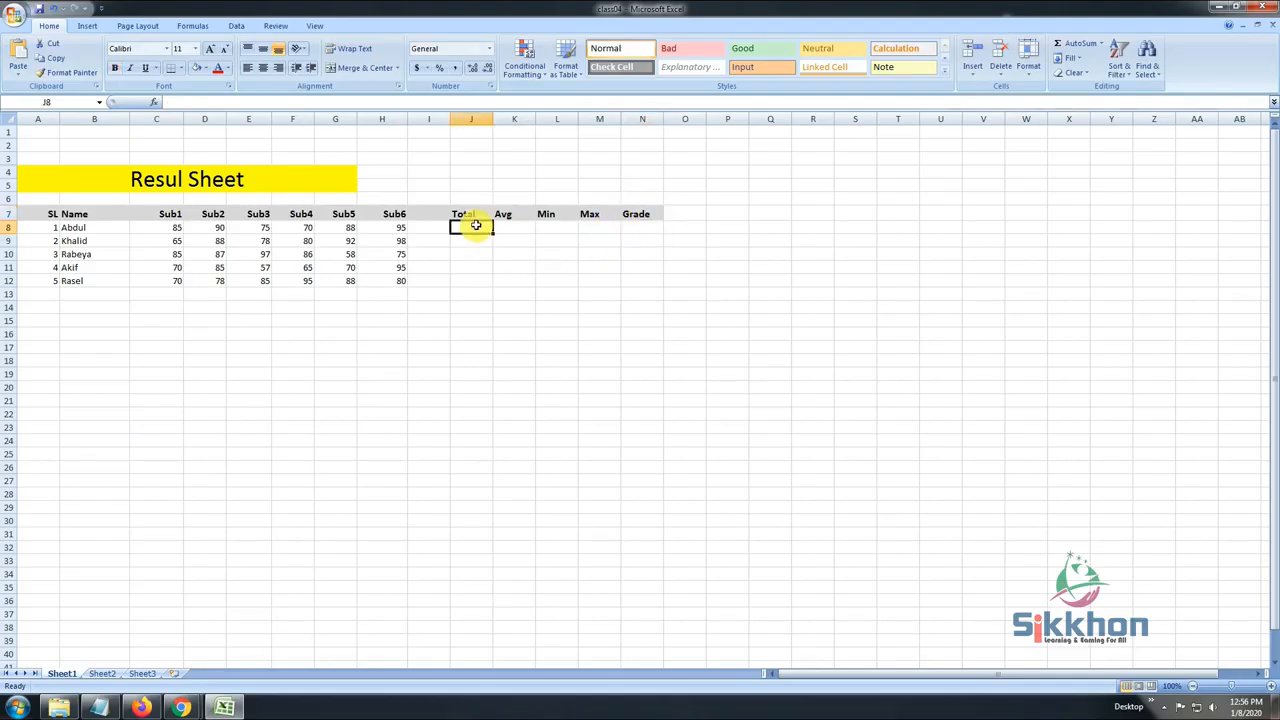
left_click(531, 228)
left_click(557, 228)
left_click(600, 228)
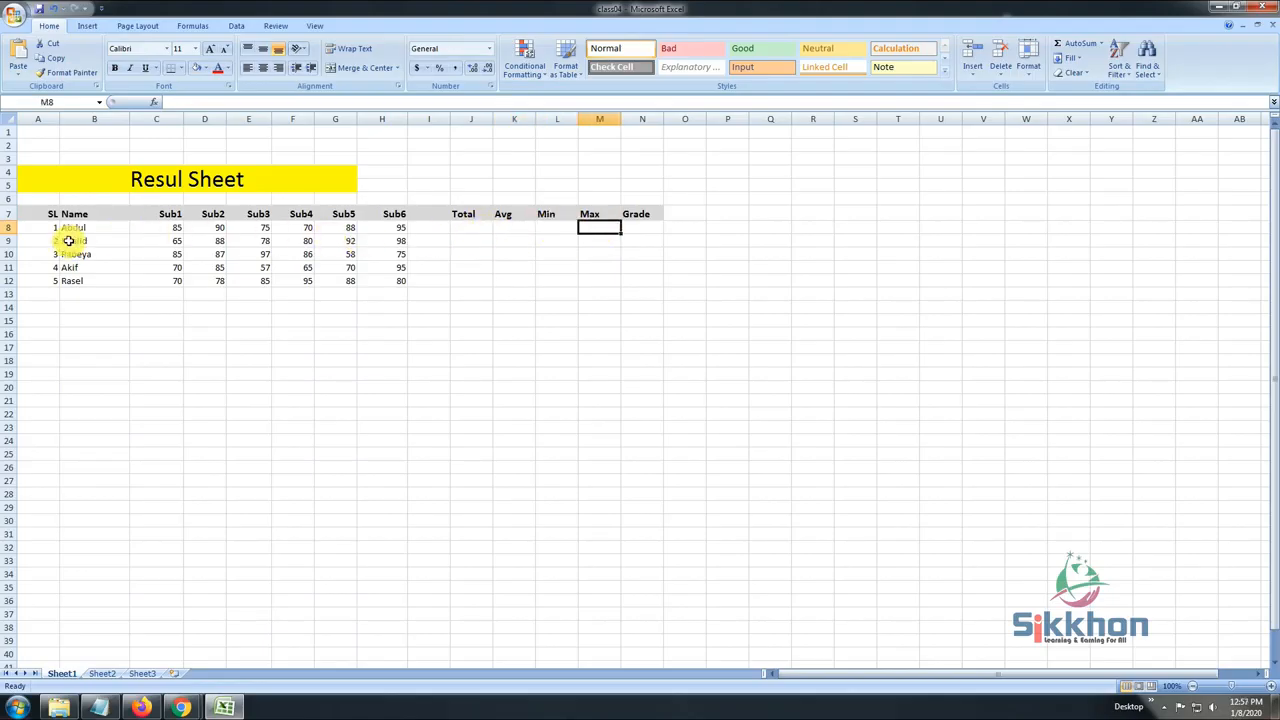
Calculate the first student's total in J8 with =SUM(C8:H8).
left_click(471, 227)
type("=")
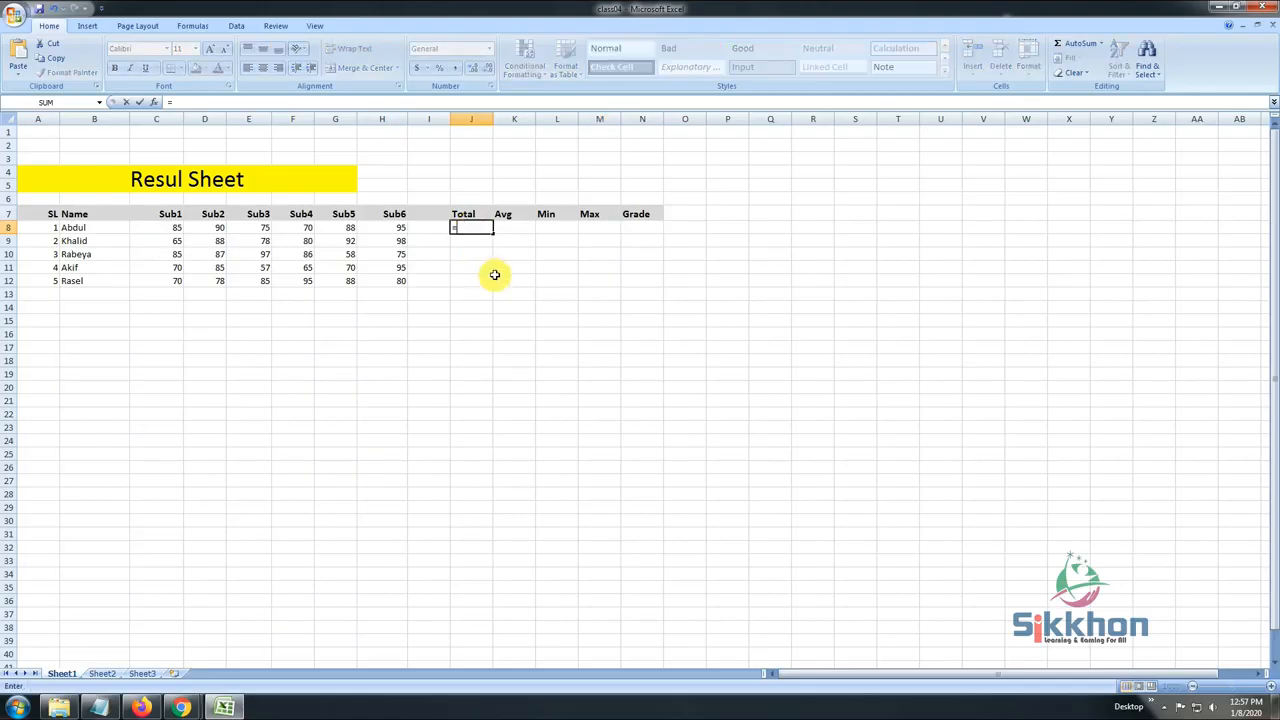
type("sum")
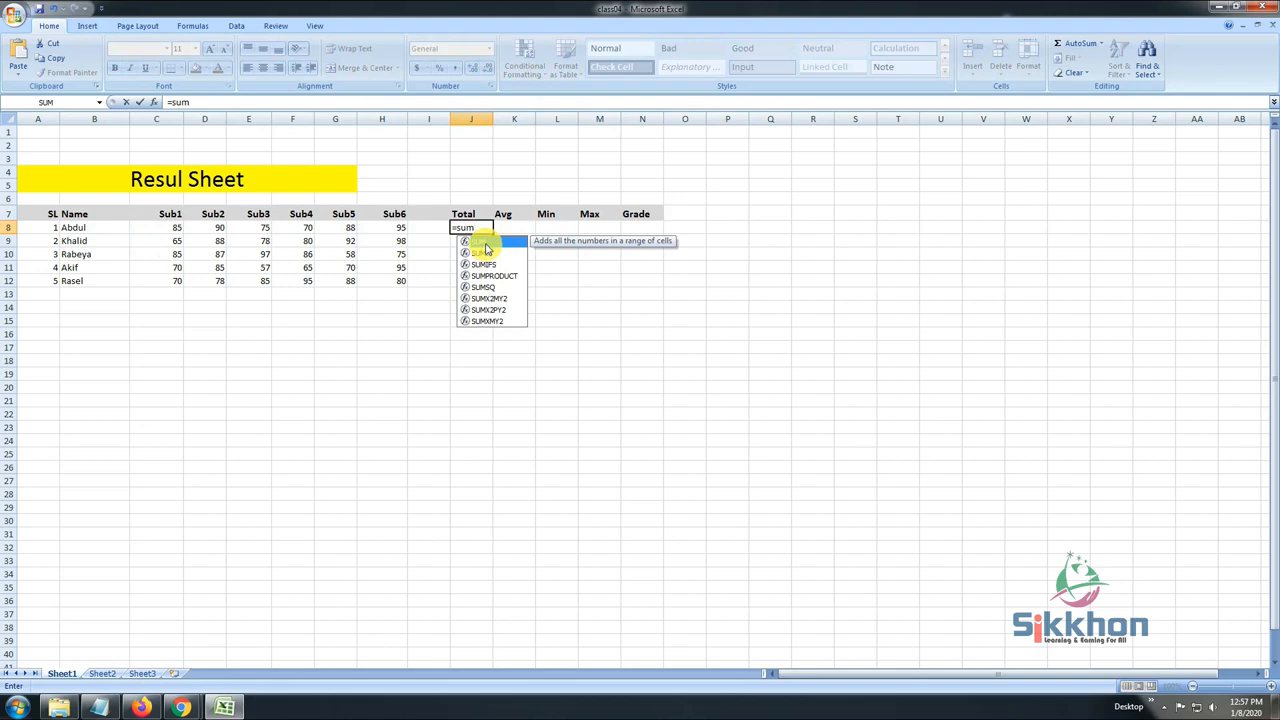
double_click(484, 243)
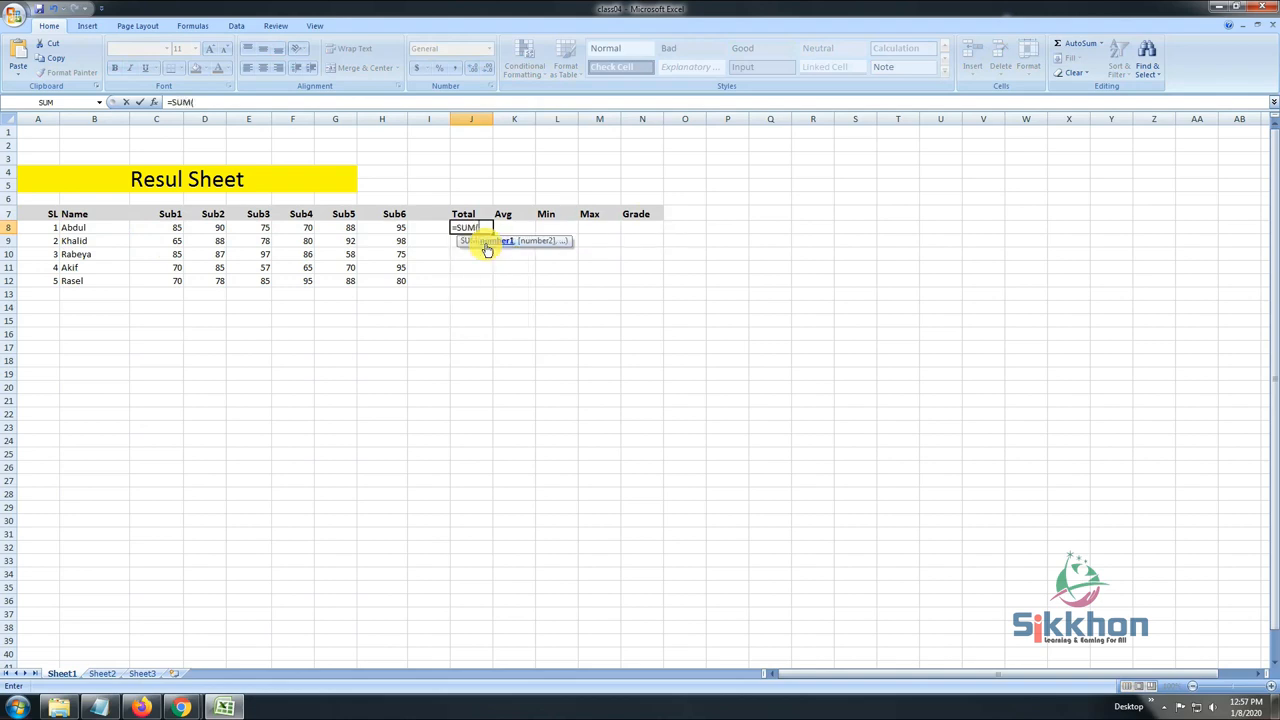
left_click_drag(165, 228, 393, 230)
type(")")
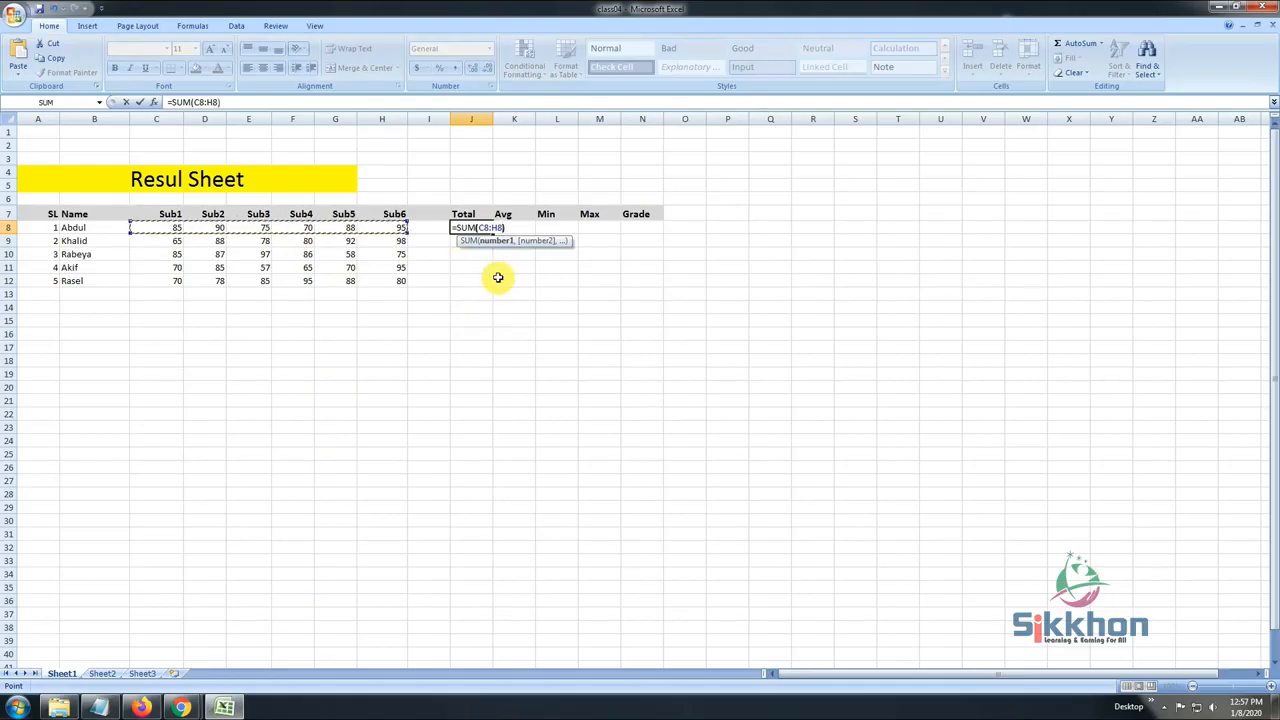
key("Return")
left_click(468, 227)
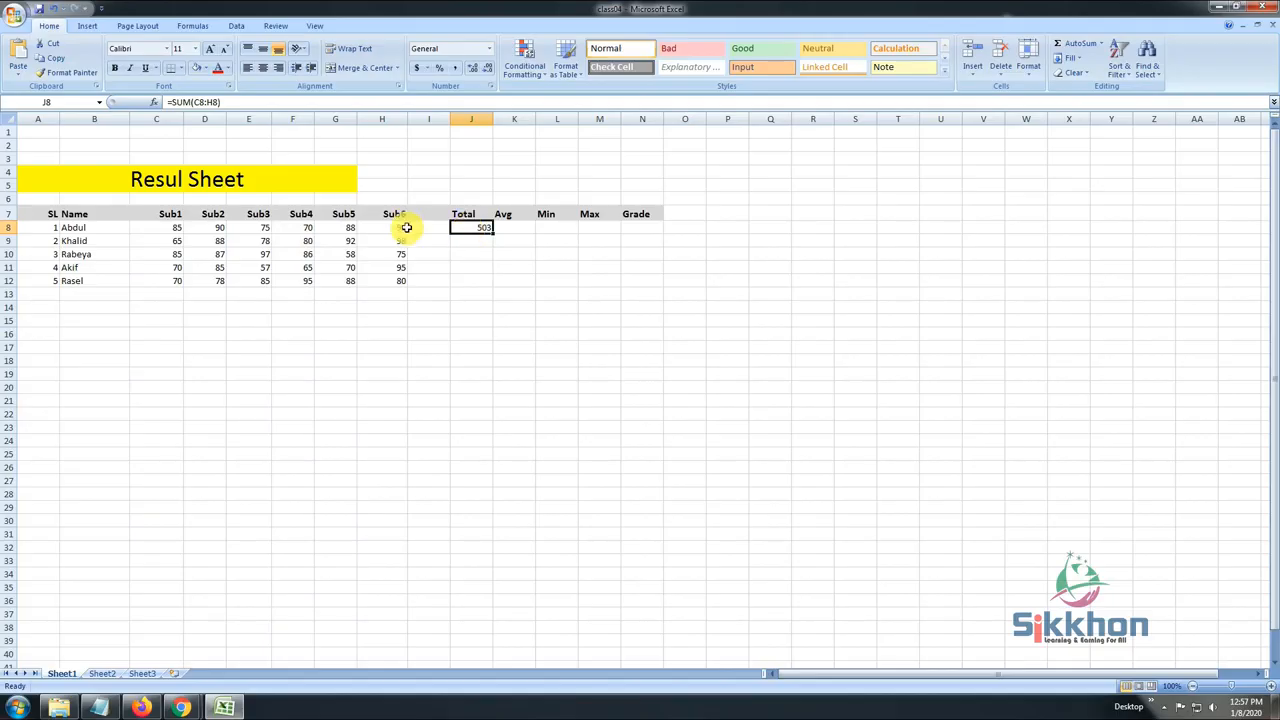
Copy the total formula from J8 down to J12 for the remaining students.
left_click(470, 272)
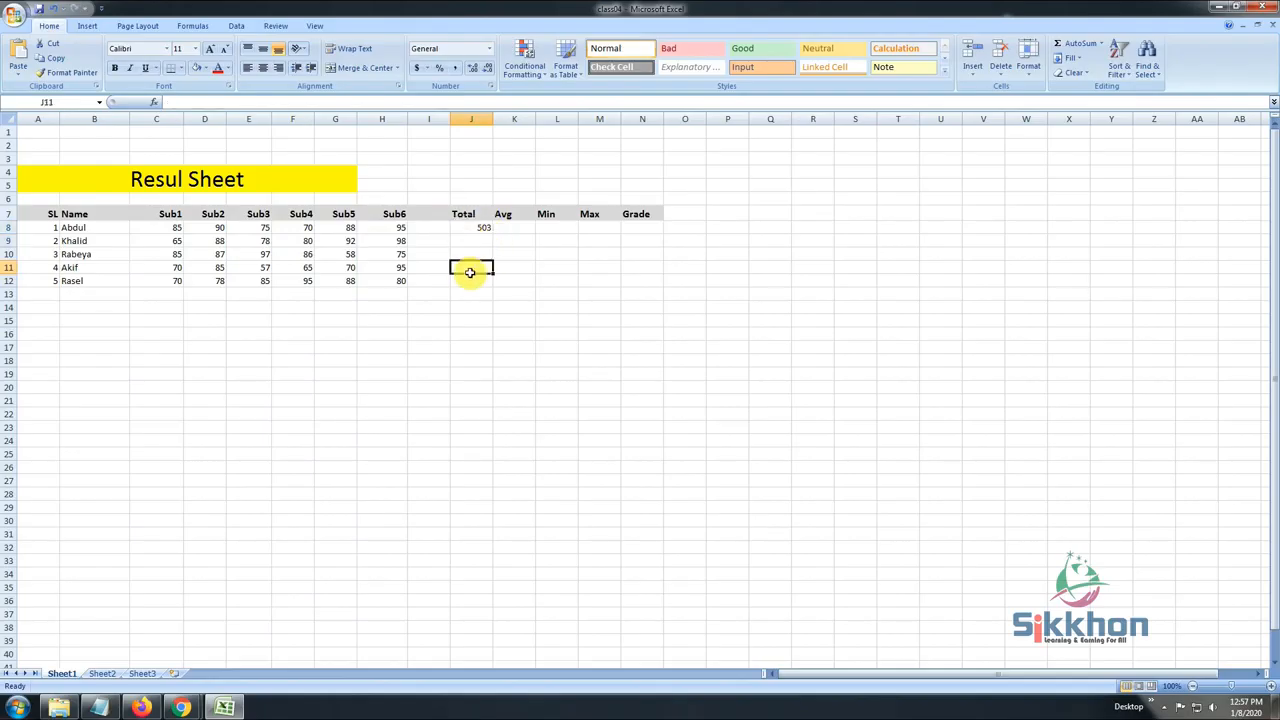
left_click(477, 229)
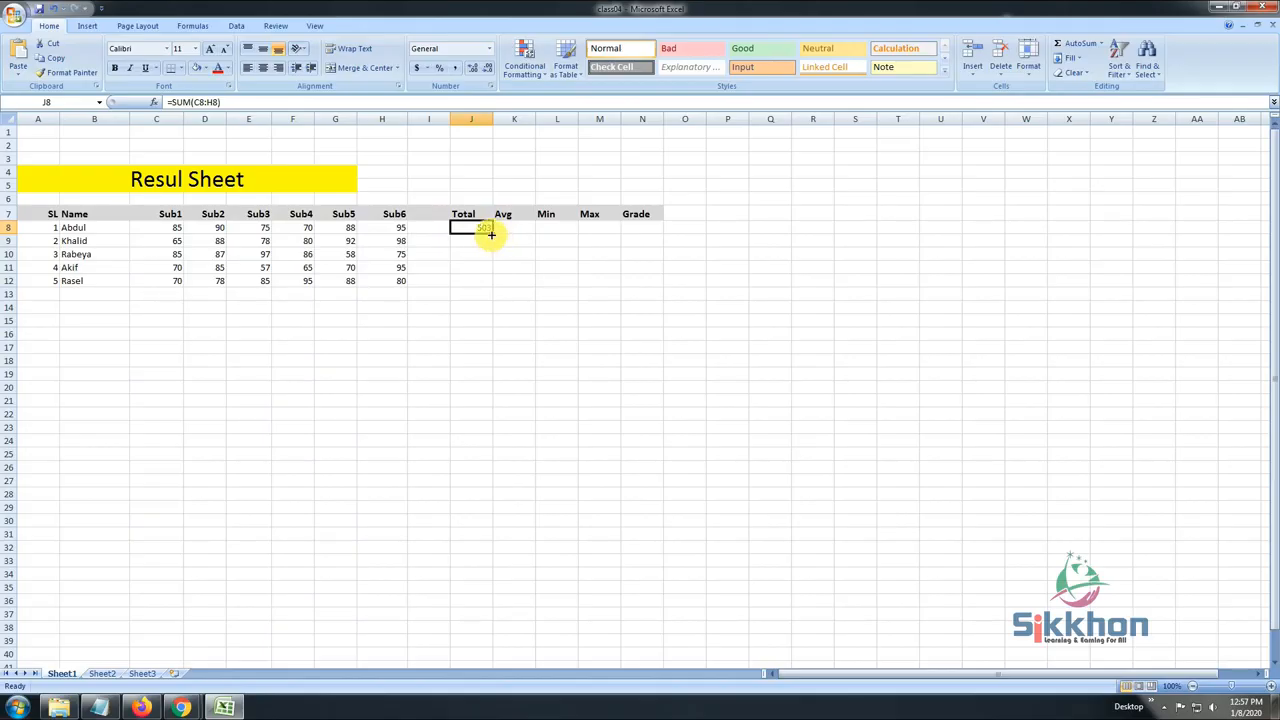
left_click_drag(487, 255, 481, 290)
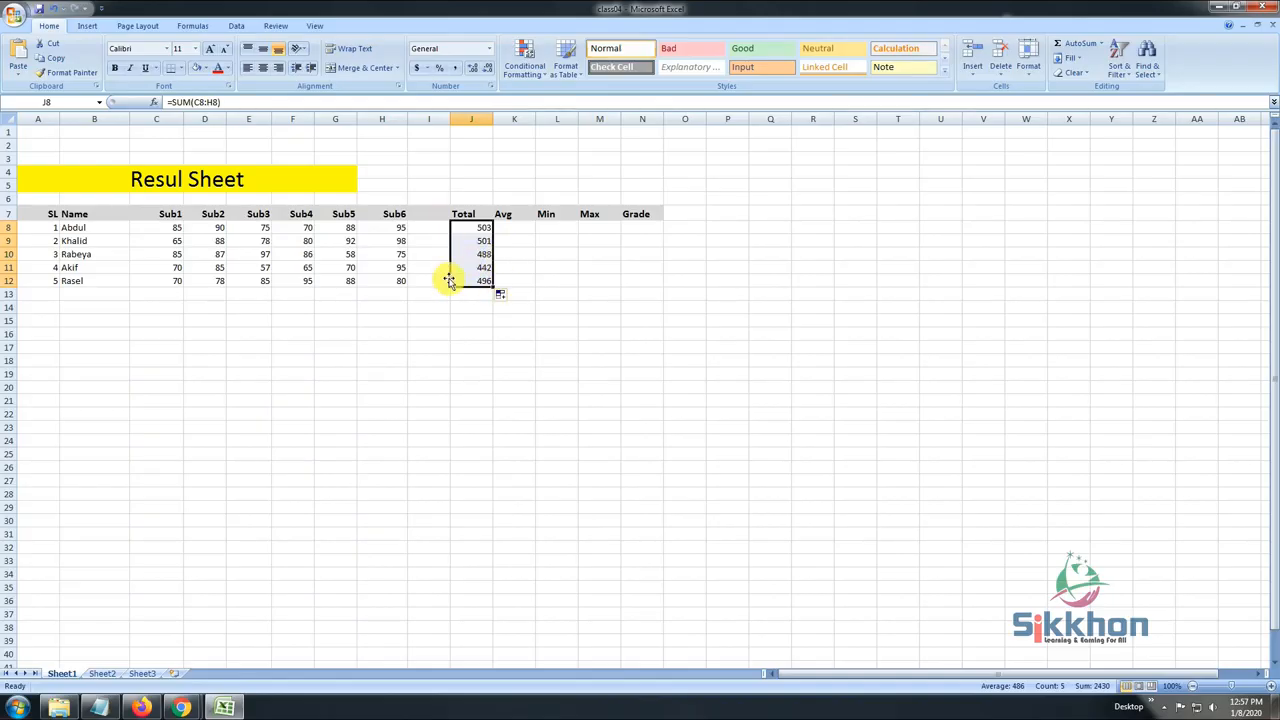
Check the copied SUM formulas in J9:J12 against each student's marks.
left_click(479, 241)
left_click(478, 253)
left_click(475, 267)
left_click(475, 281)
left_click(477, 253)
left_click(305, 241)
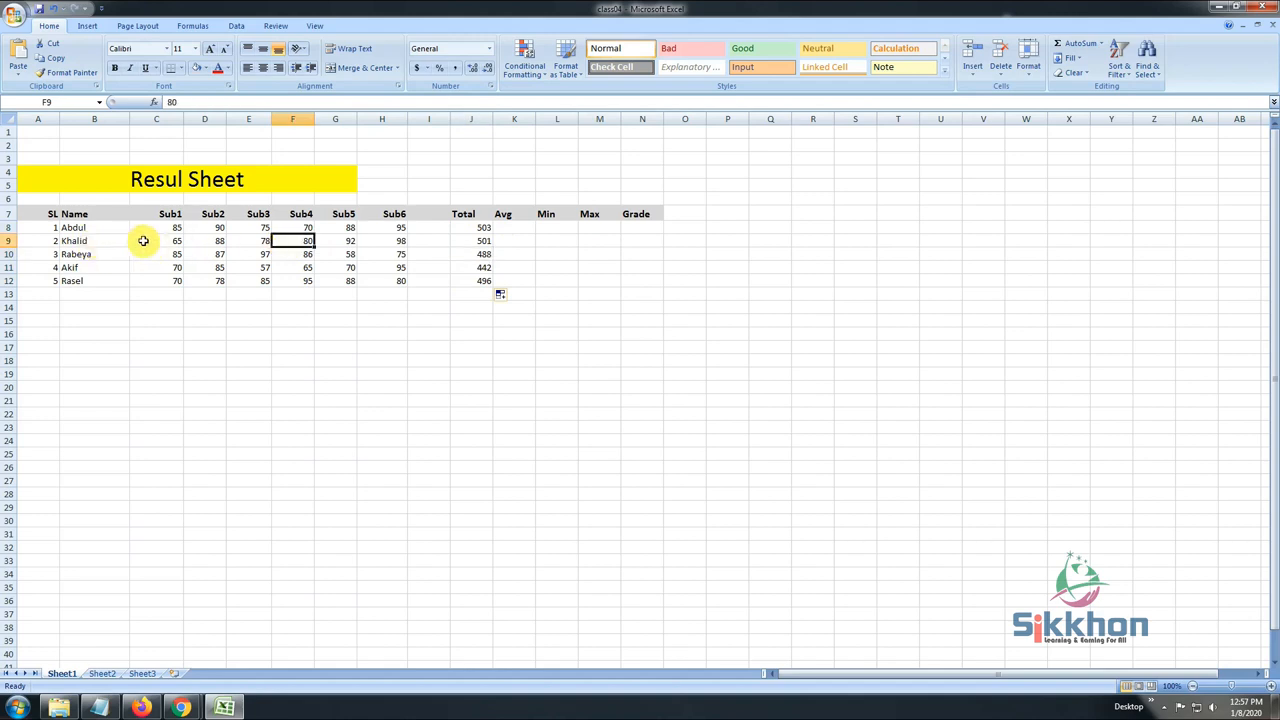
left_click(484, 243)
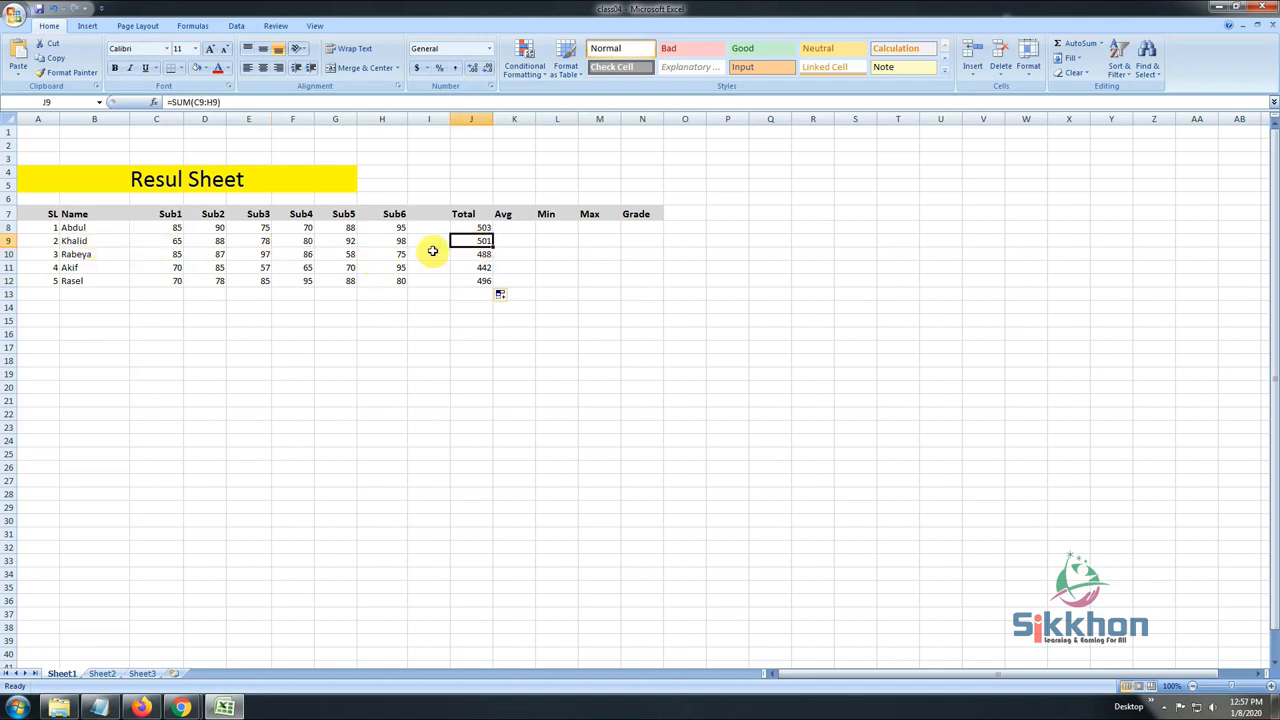
left_click(89, 253)
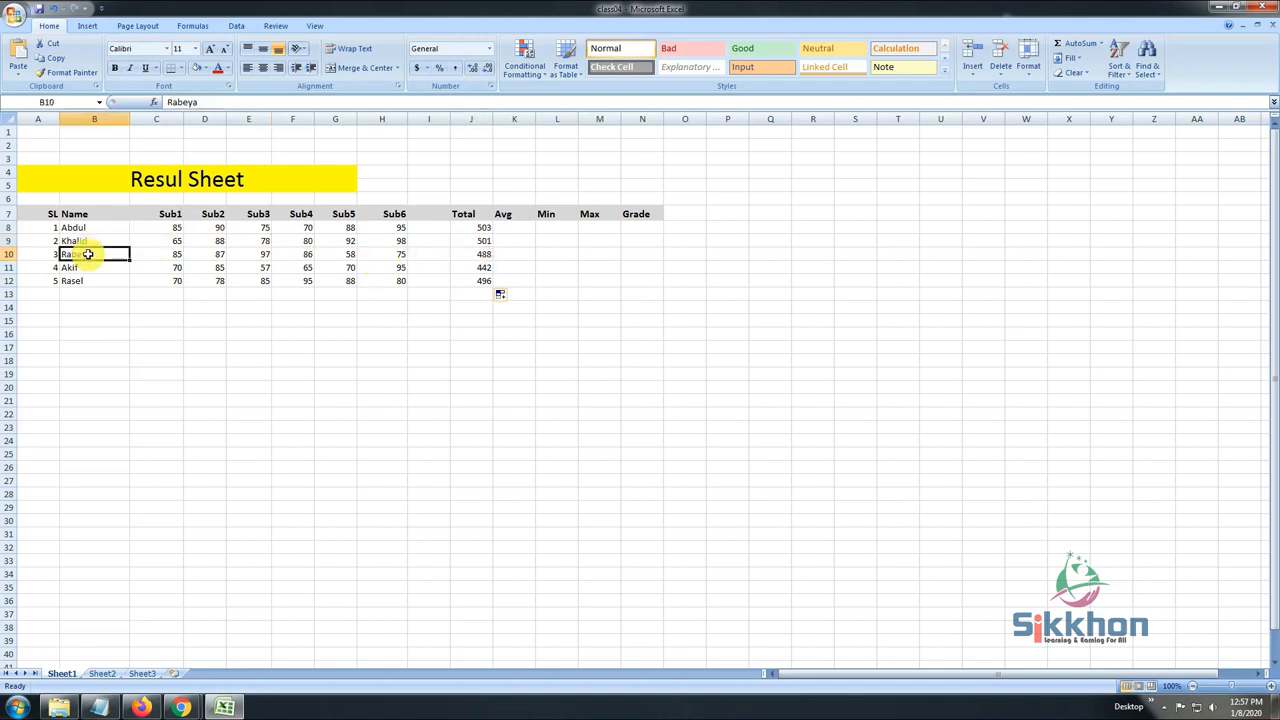
left_click(478, 254)
Widen columns J to M slightly and right-align the headings Total to Grade in J7:N7.
left_click_drag(491, 118, 656, 119)
left_click_drag(480, 213, 664, 215)
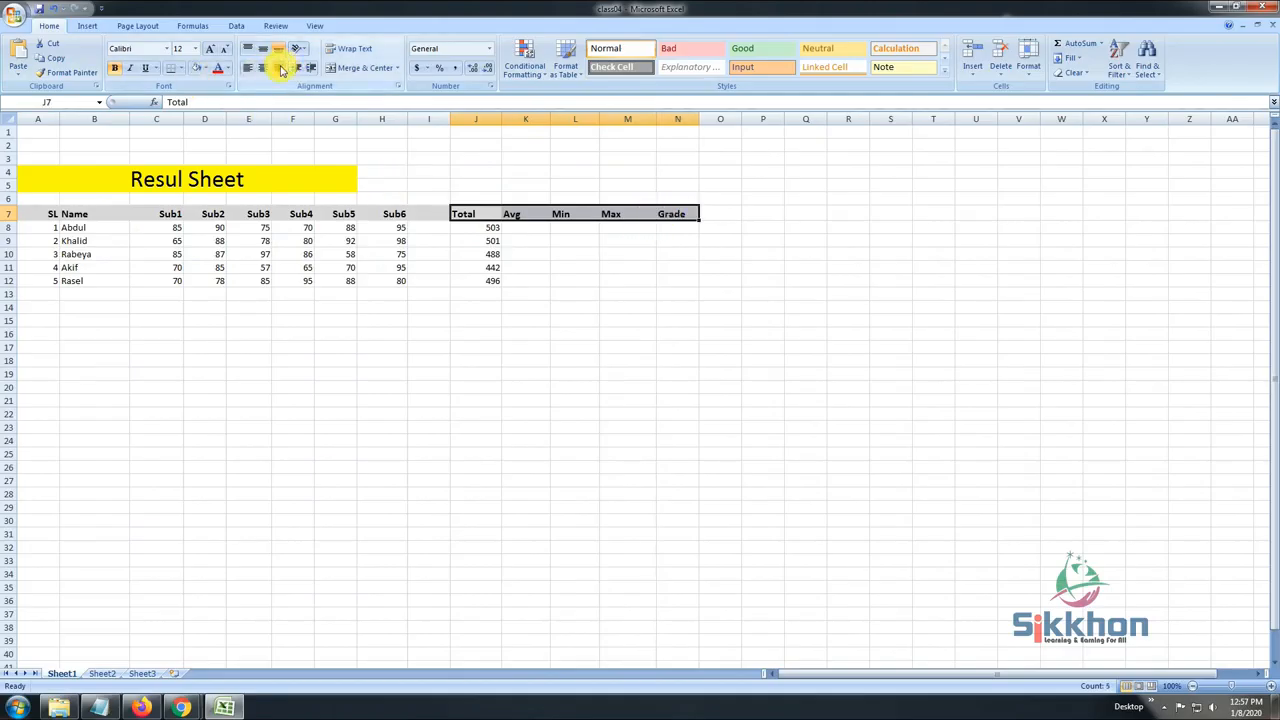
left_click(279, 67)
Calculate the average in K8 with =AVERAGE(C8:H8) and copy the formula down to K12.
left_click(530, 226)
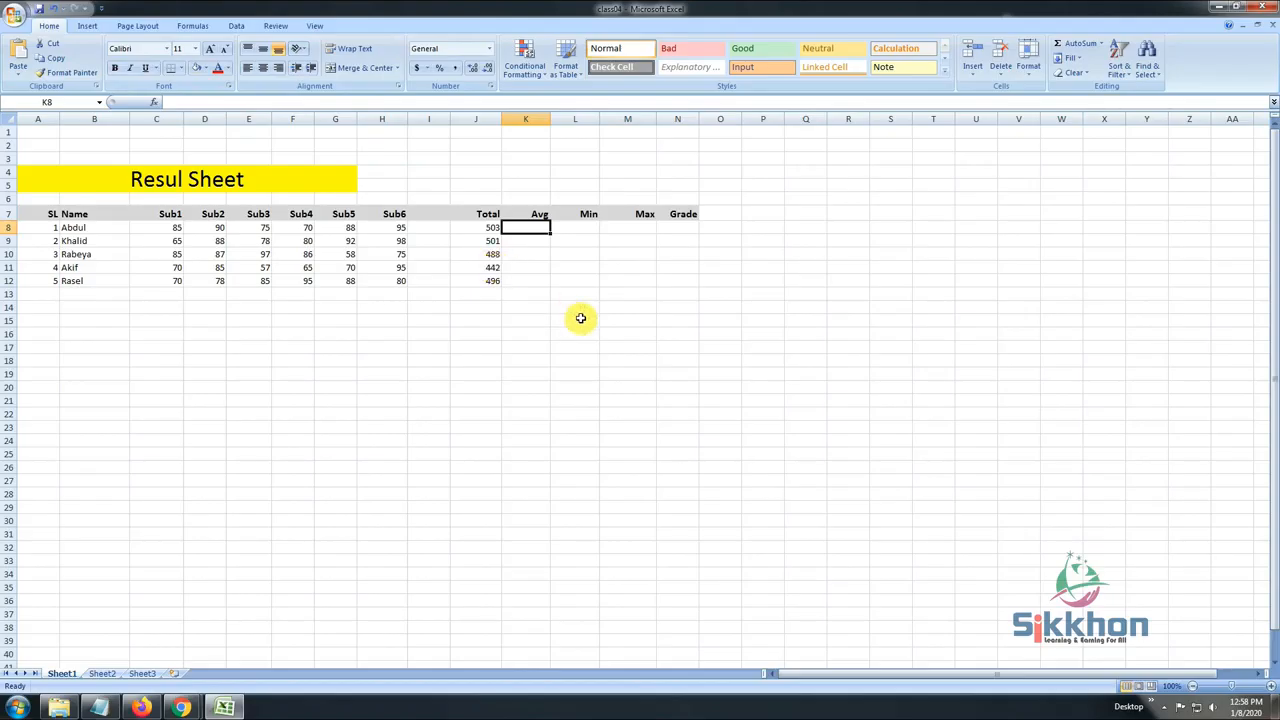
type("=")
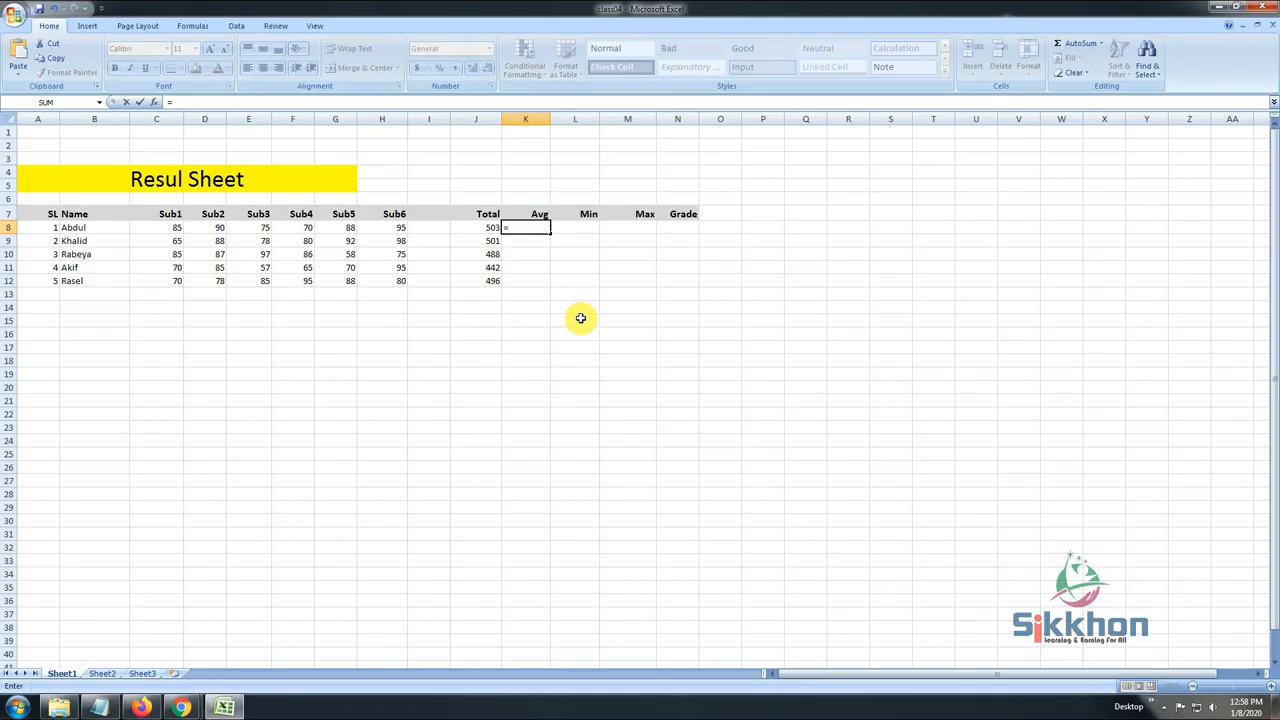
type("ave")
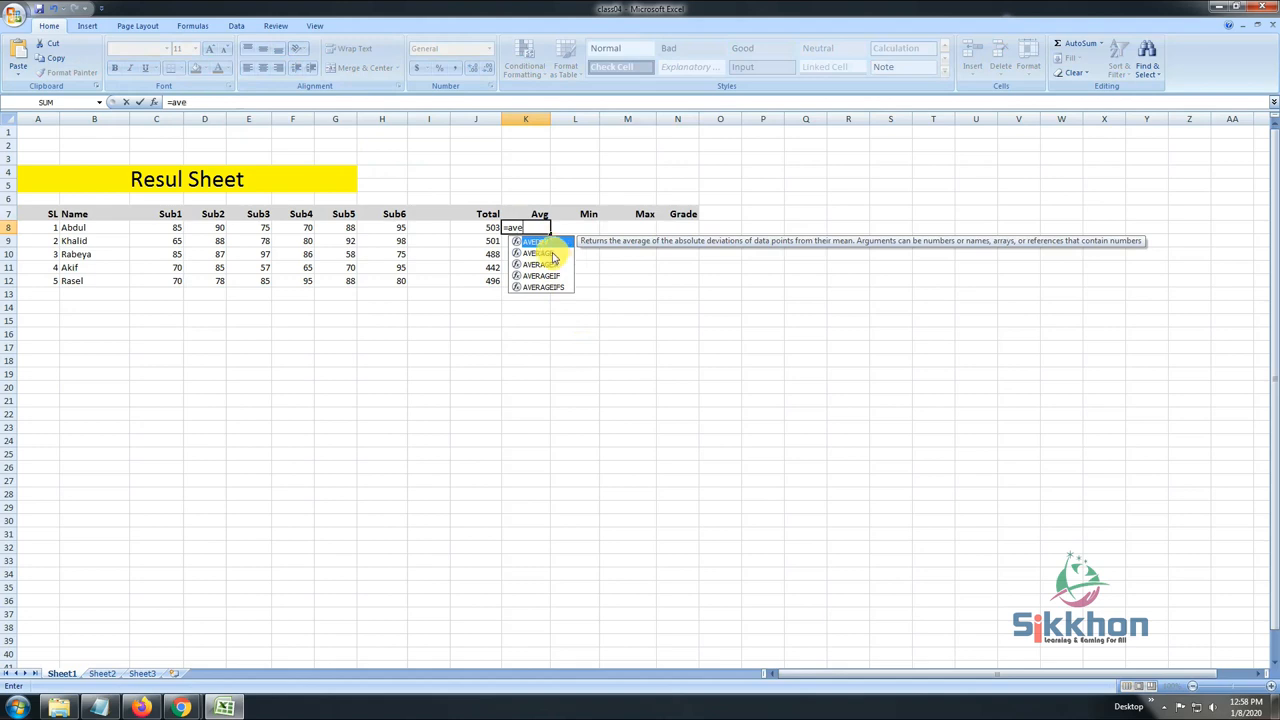
double_click(537, 253)
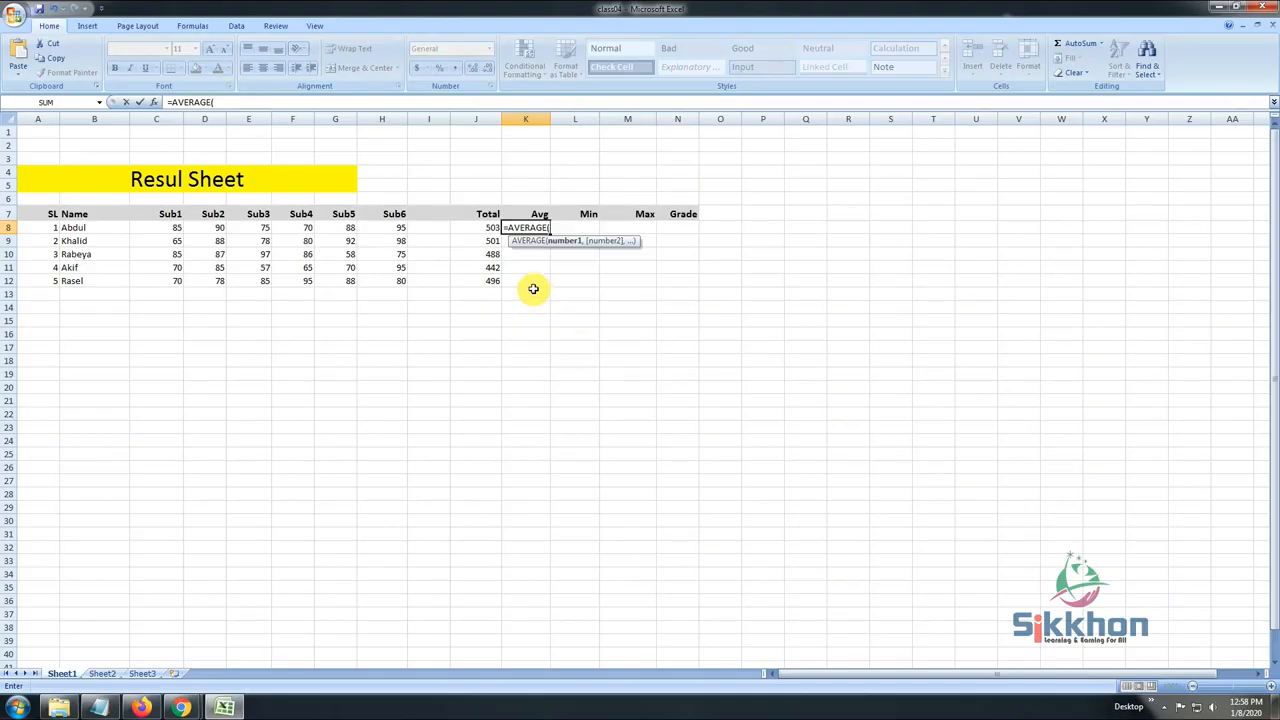
left_click_drag(177, 227, 377, 224)
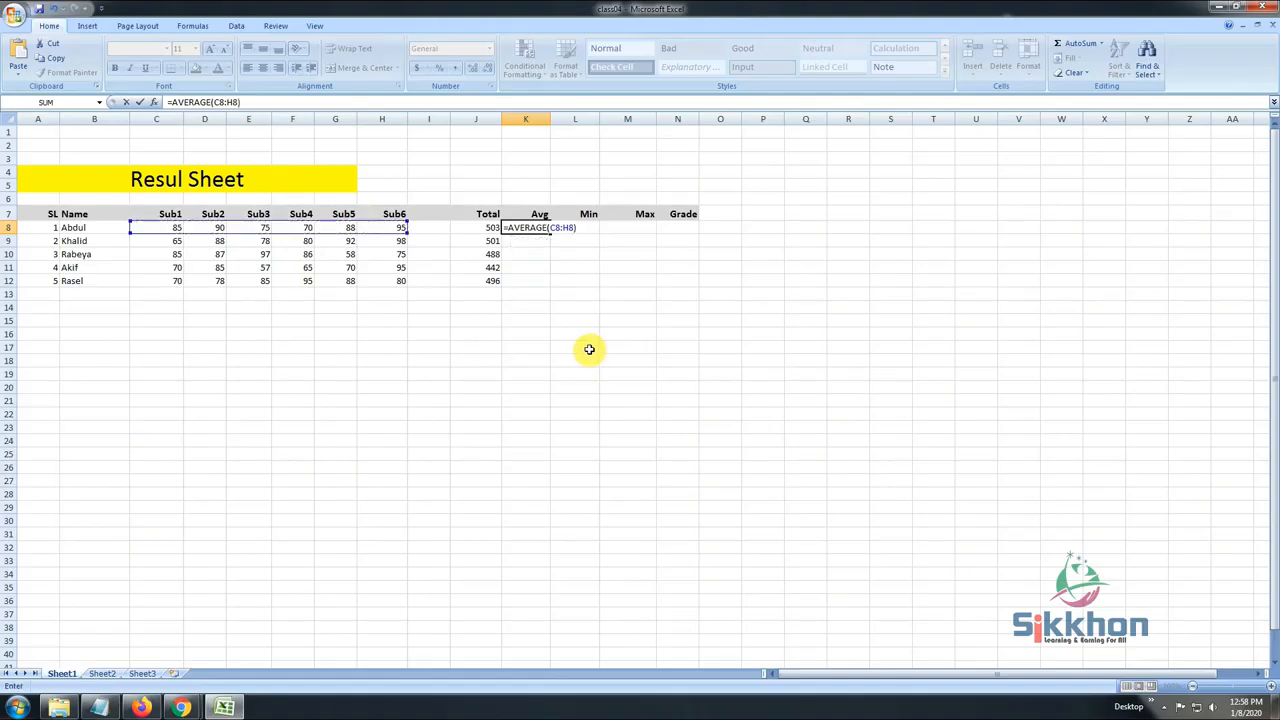
key("Return")
left_click(525, 229)
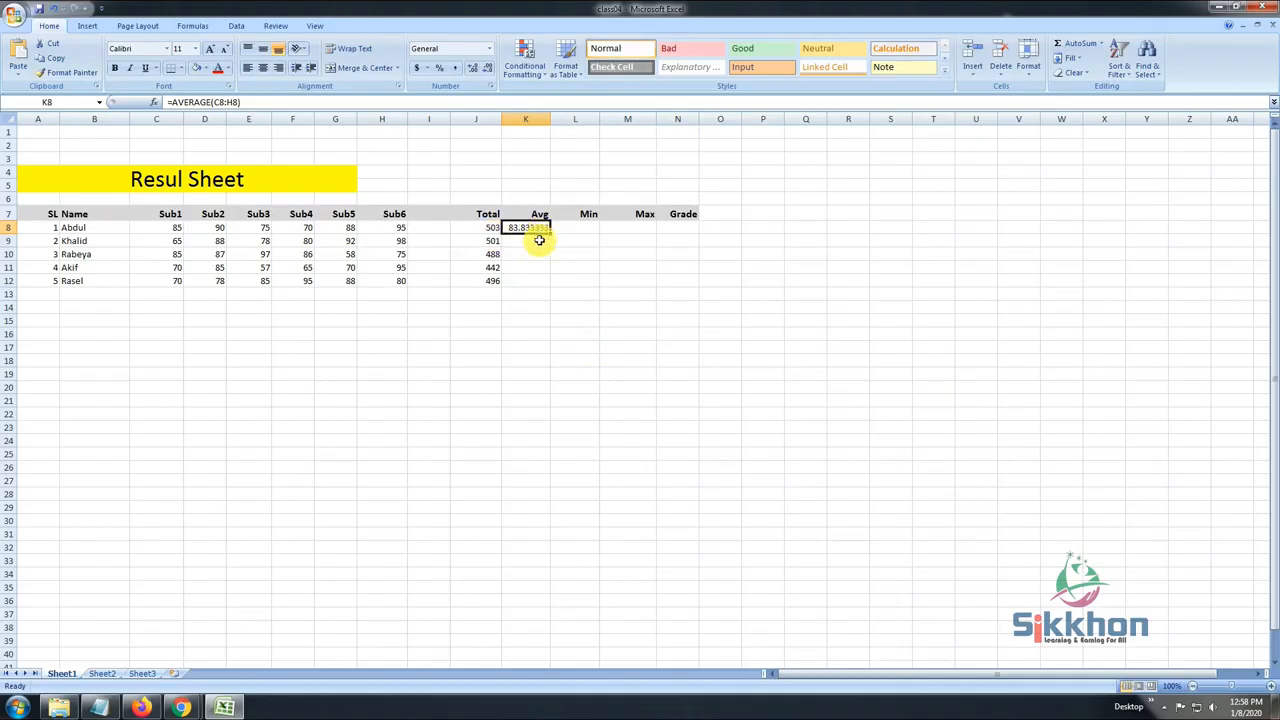
left_click_drag(549, 234, 548, 283)
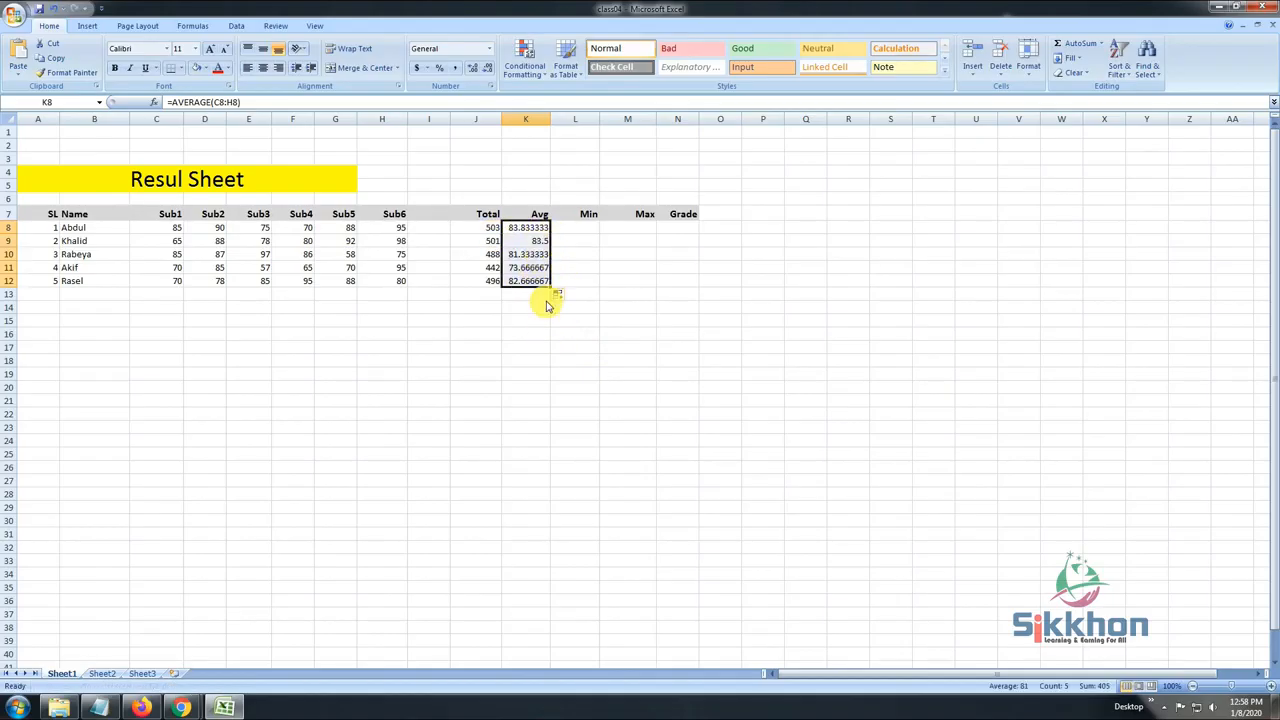
Check the average formulas in the Avg column and widen columns K to N slightly.
left_click(527, 294)
left_click(526, 267)
left_click(528, 255)
left_click(530, 242)
left_click(529, 229)
left_click(529, 254)
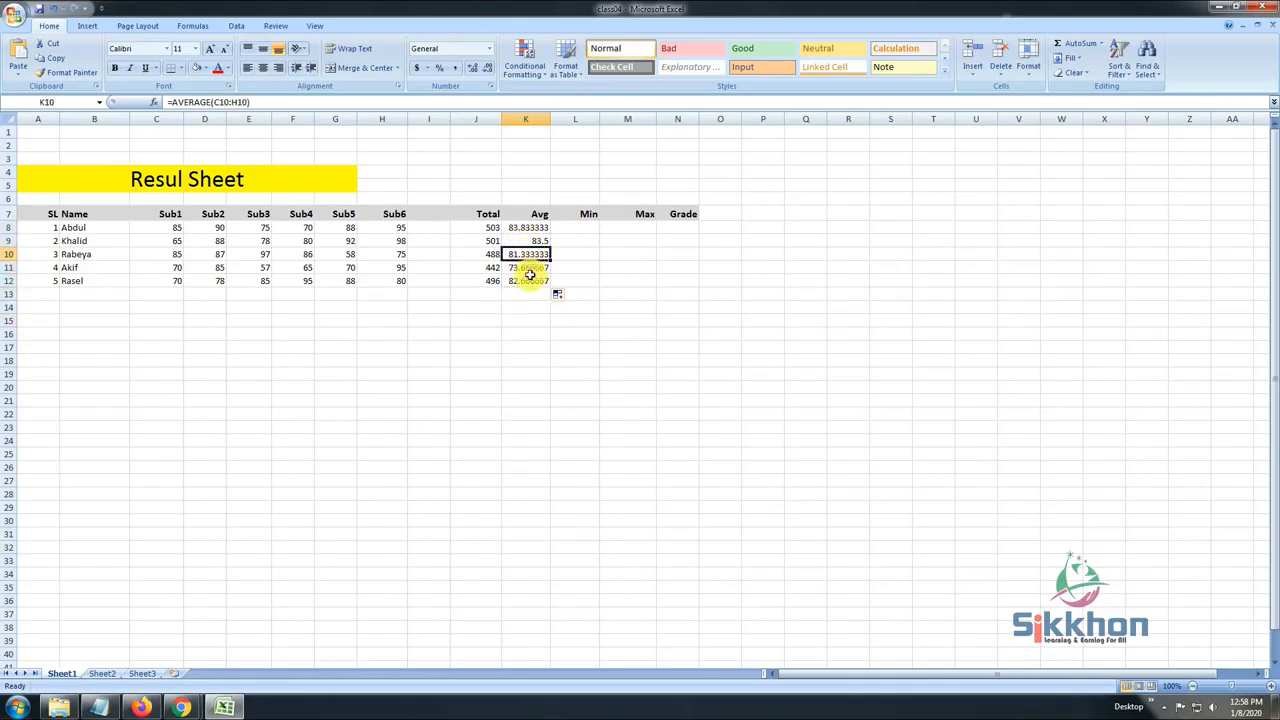
left_click(528, 294)
left_click(530, 254)
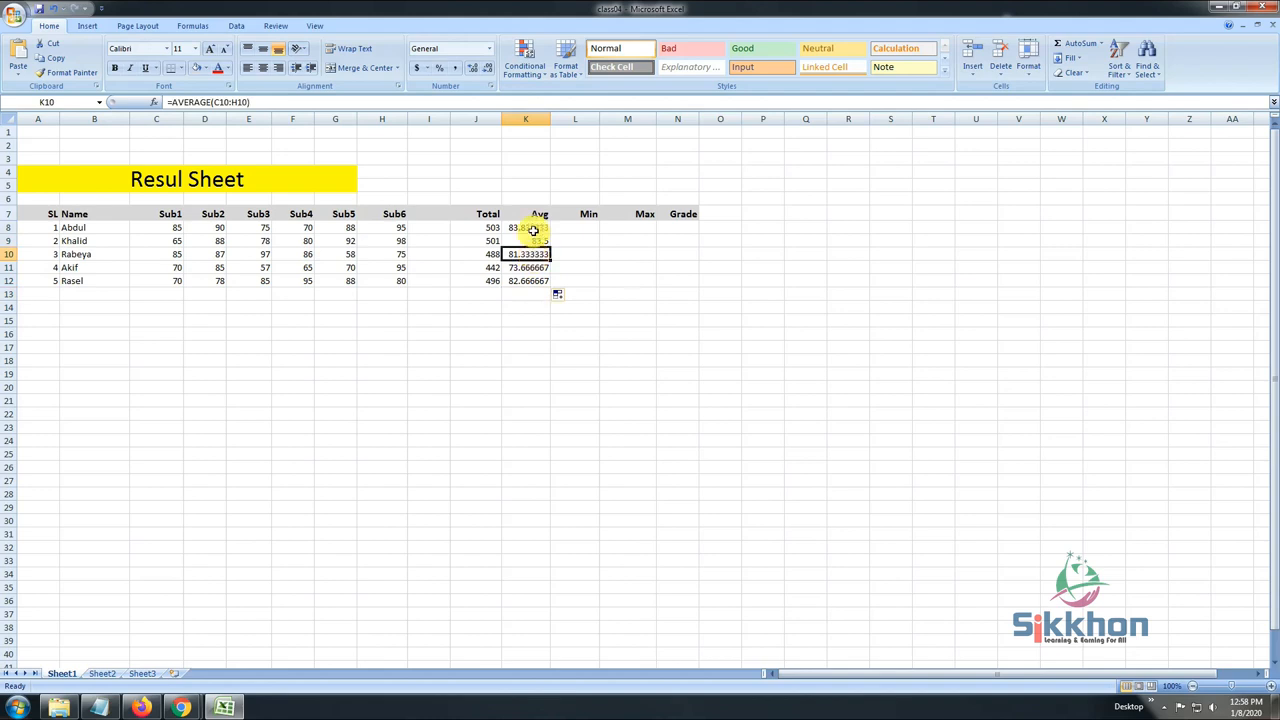
left_click_drag(550, 119, 731, 121)
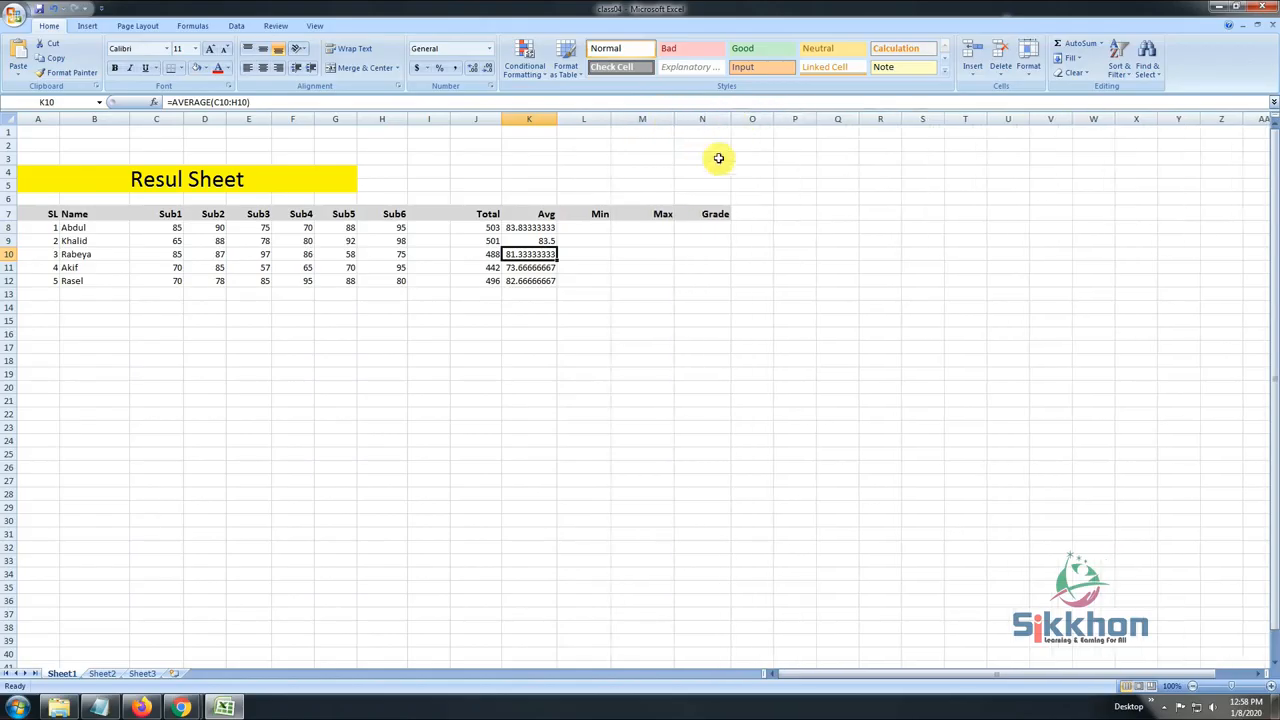
Find the first student's lowest mark in L8 with =MIN(C8:H8).
left_click(602, 227)
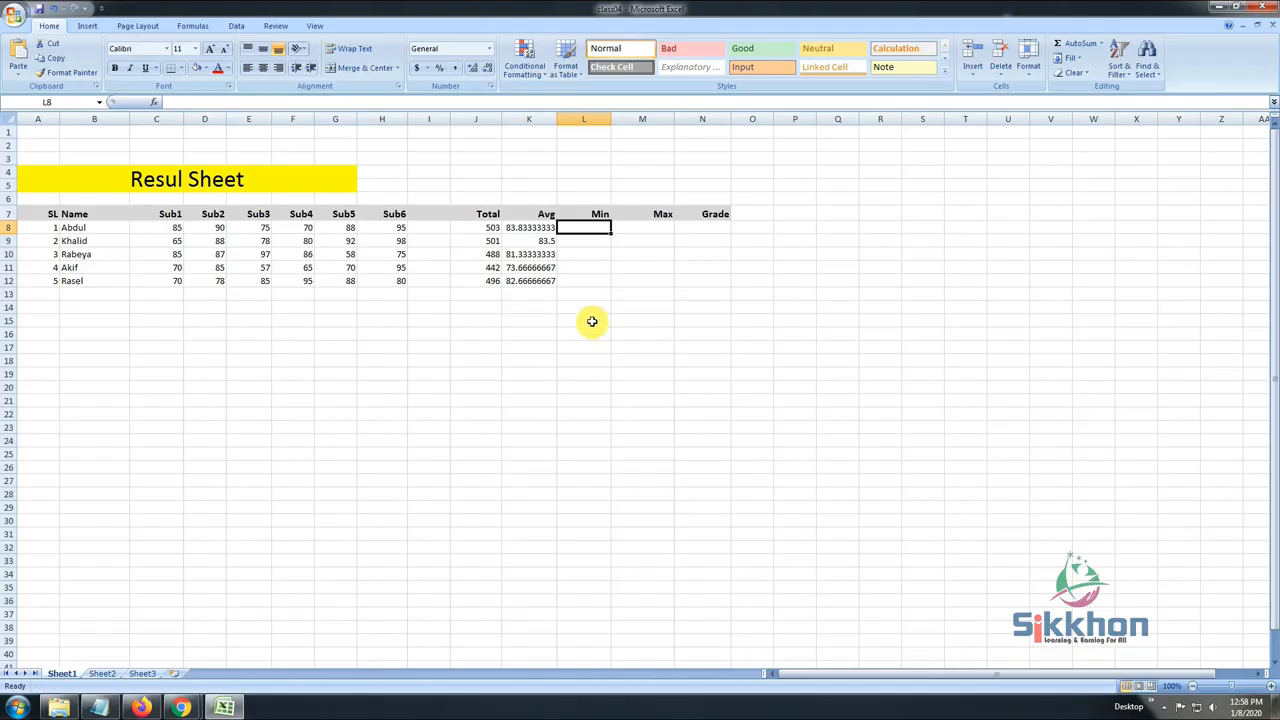
type("=")
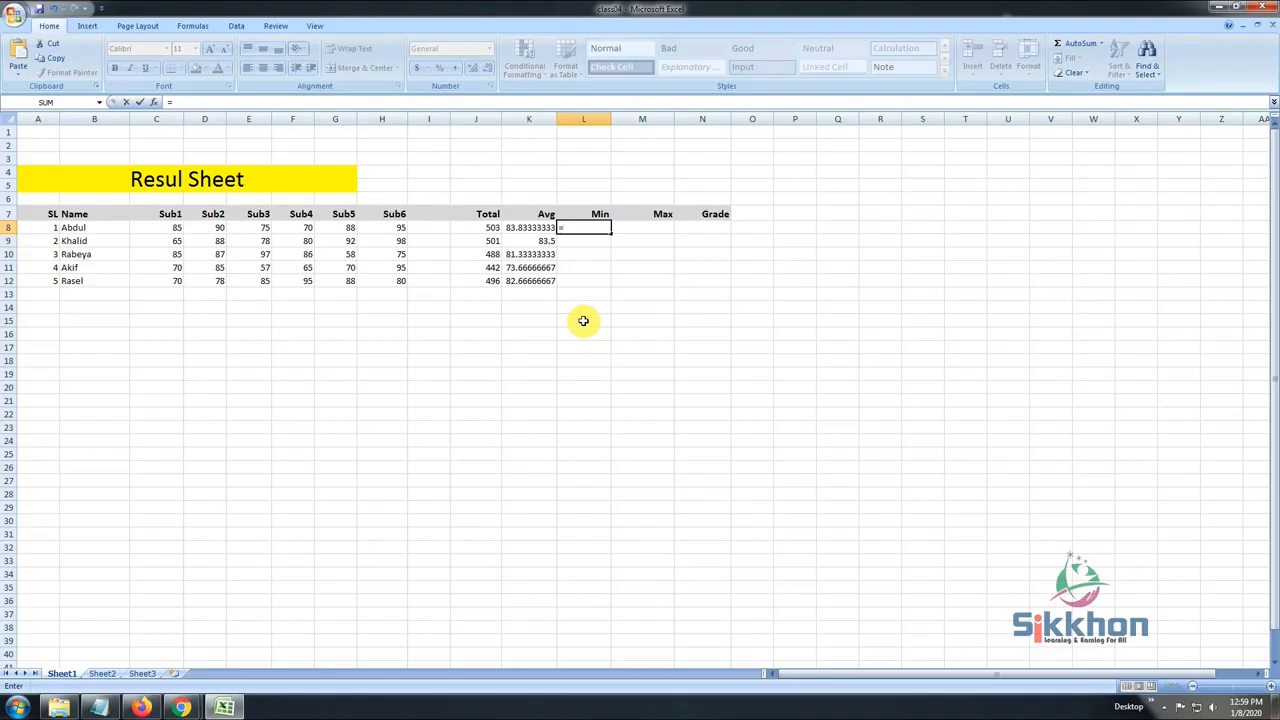
type("min")
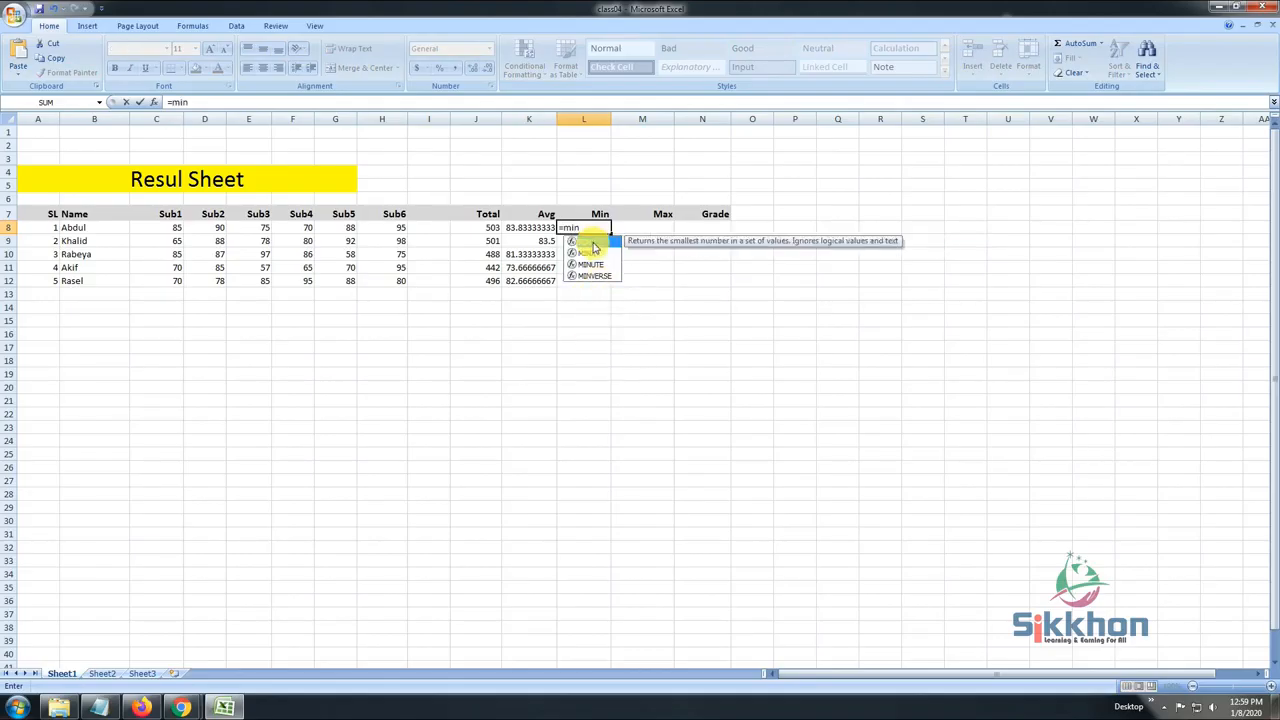
double_click(592, 243)
left_click_drag(176, 227, 391, 231)
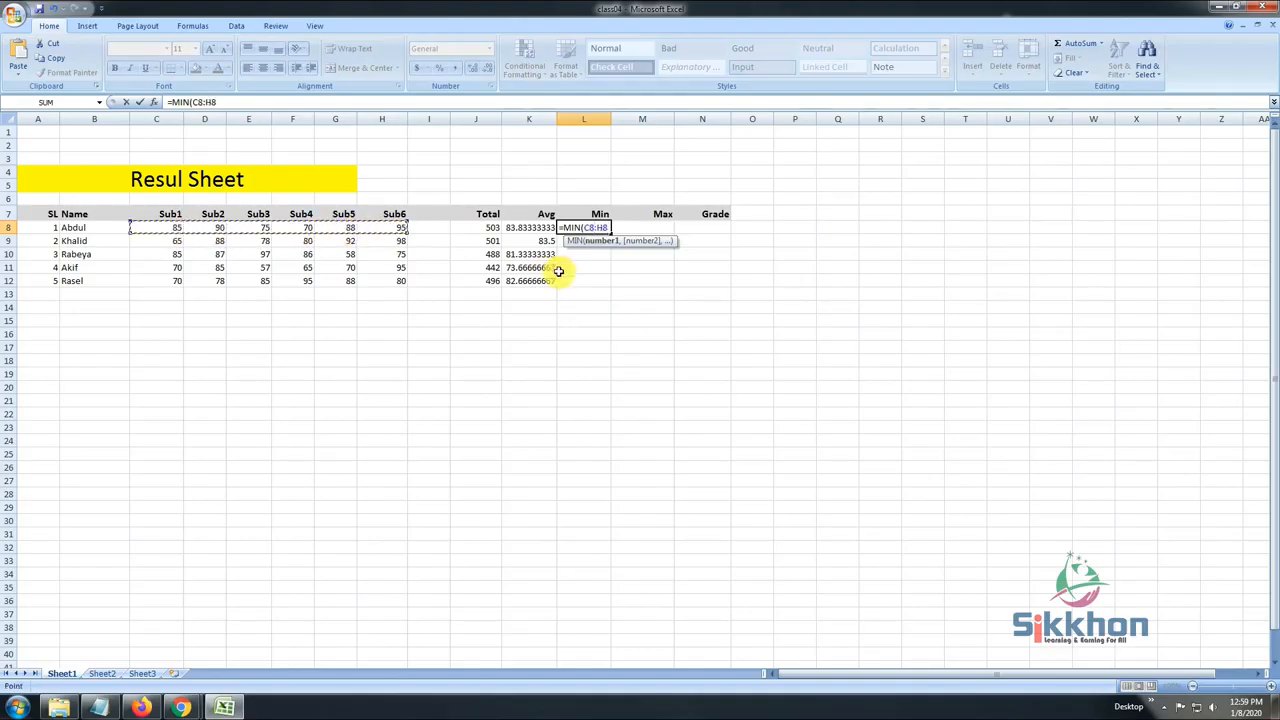
key("Return")
left_click(587, 228)
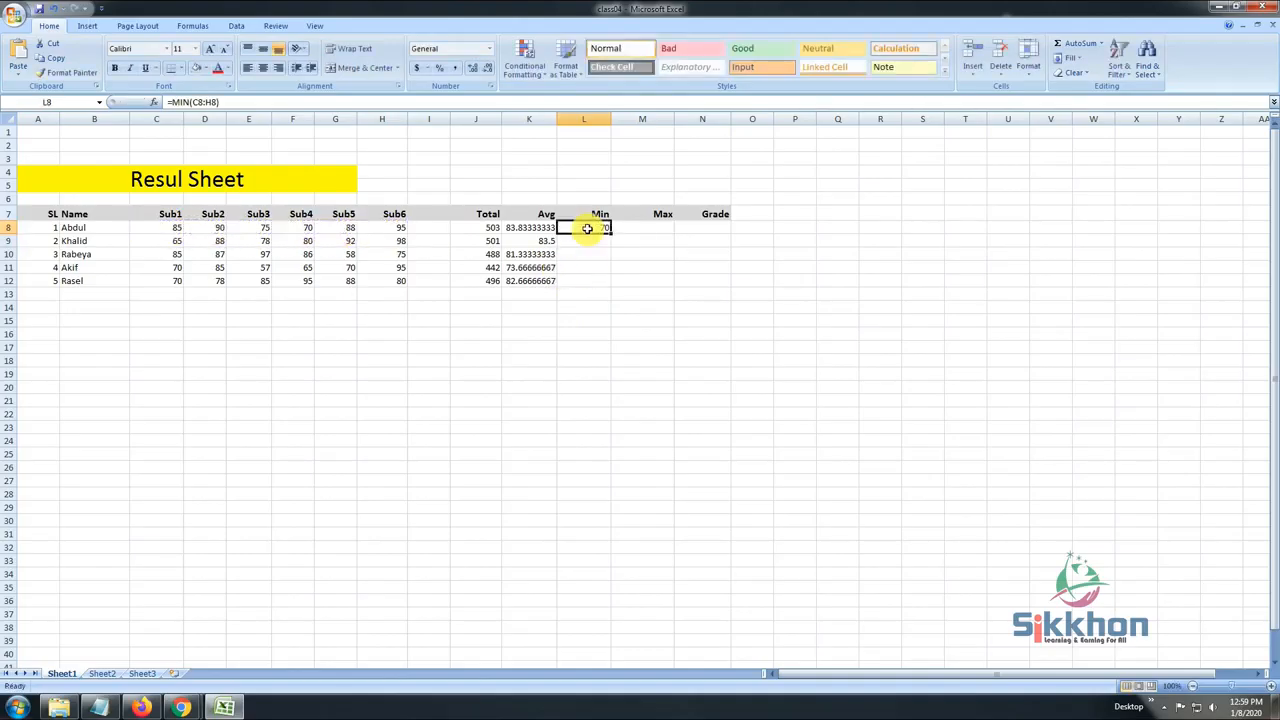
Compare the first student's marks in C8:F8 with the minimum calculated in L8.
left_click(254, 233)
left_click(175, 230)
left_click(211, 229)
left_click(257, 228)
left_click(300, 229)
left_click(600, 229)
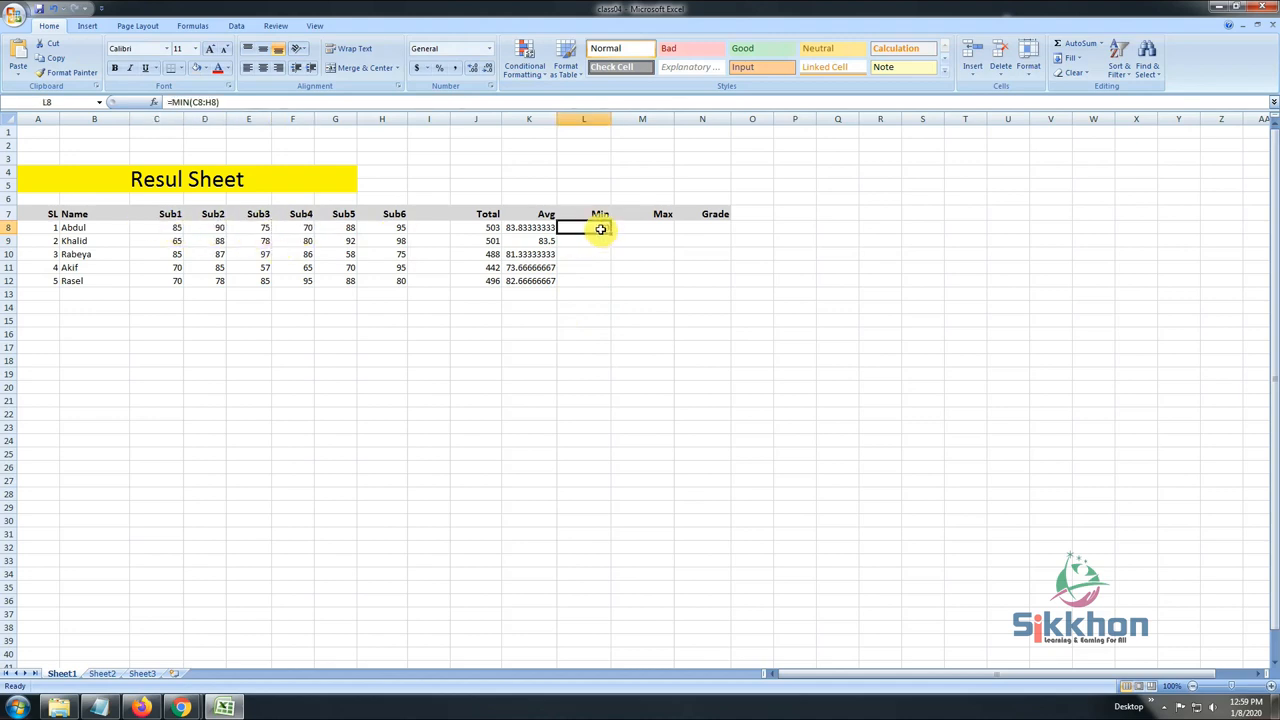
Change the first student's Sub4 mark in F8 to 65.
double_click(299, 228)
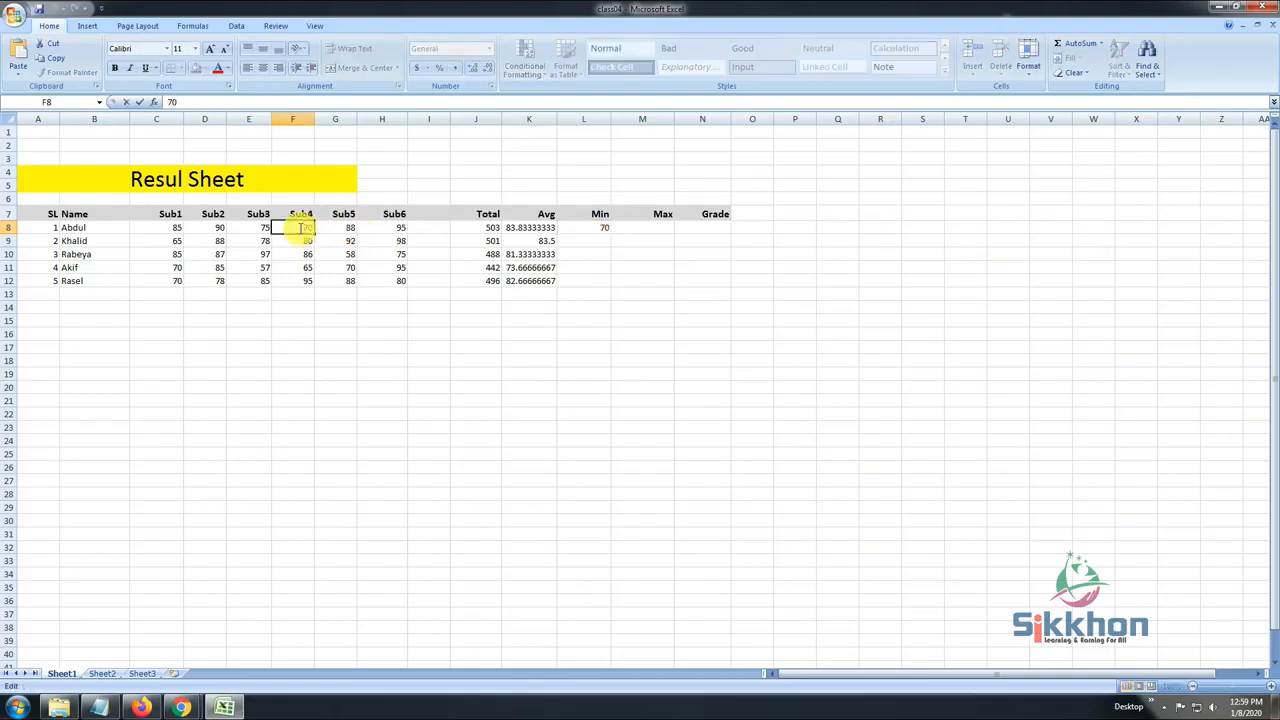
type("65")
key("Return")
Review the recalculated Total, Avg and Min in J8:L8 together with the marks in C8:H12.
left_click(600, 228)
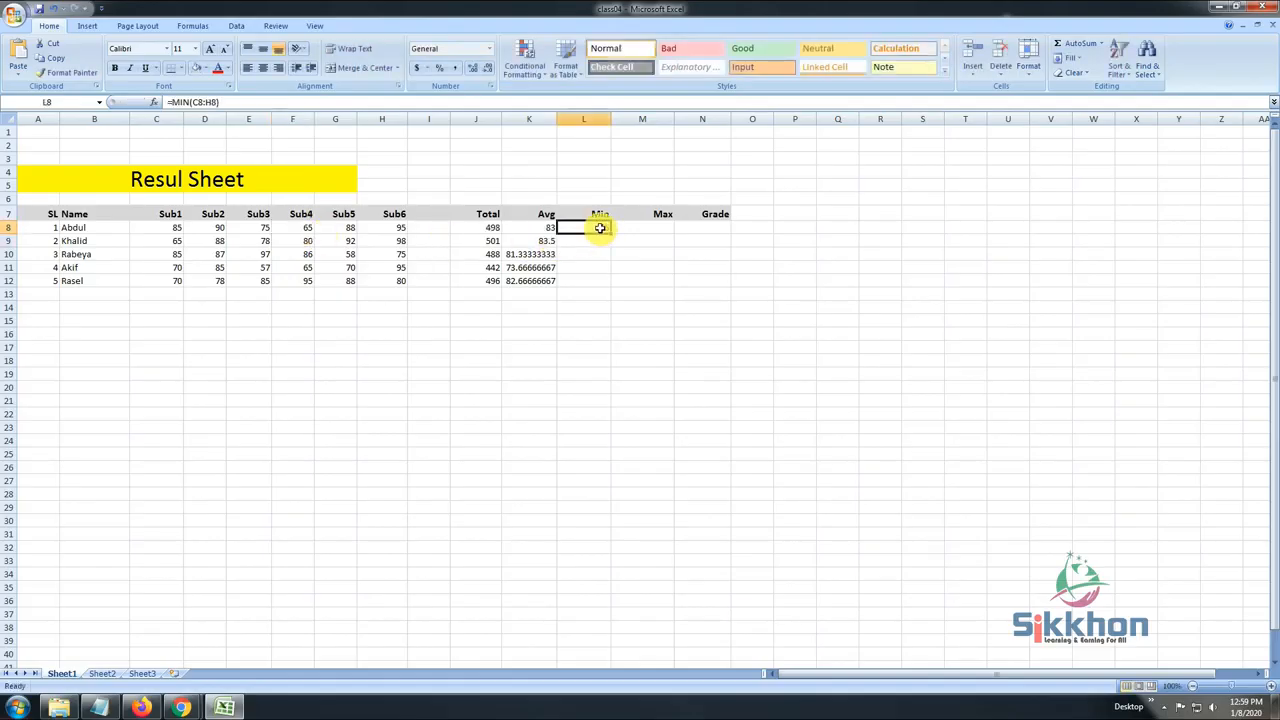
left_click(530, 228)
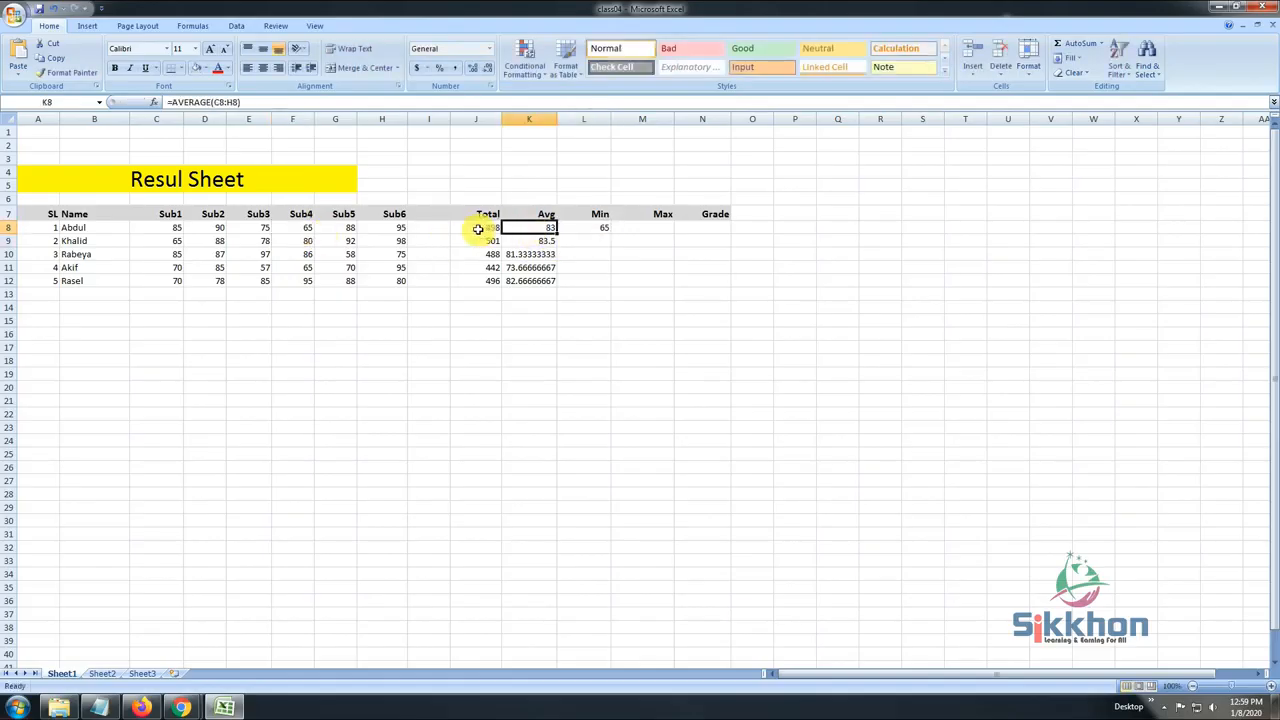
left_click(478, 229)
left_click(596, 230)
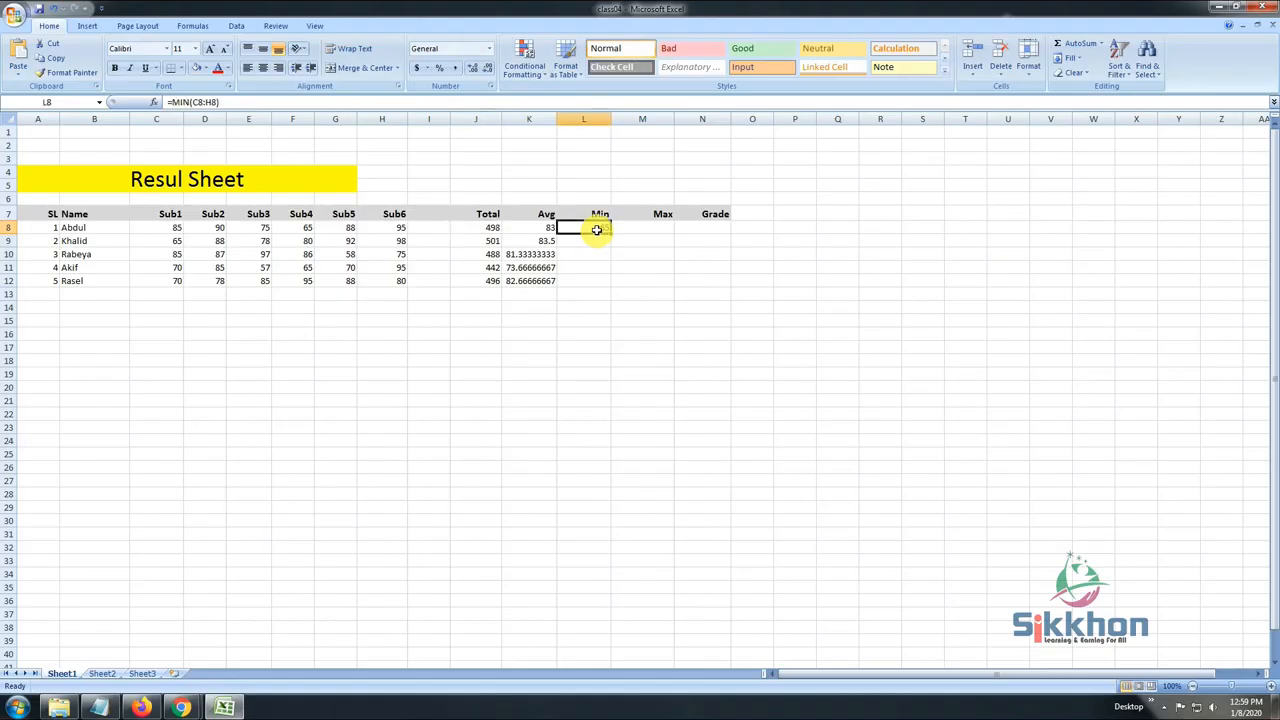
left_click_drag(474, 229, 571, 228)
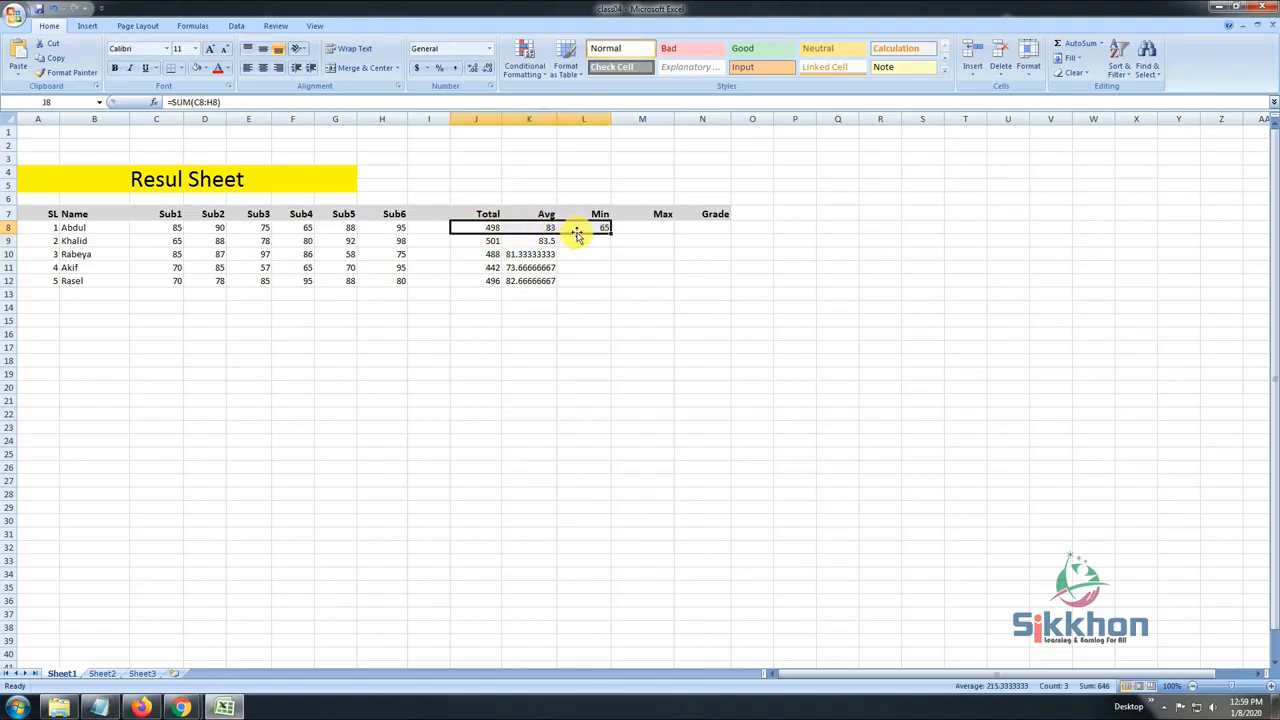
left_click_drag(176, 228, 379, 281)
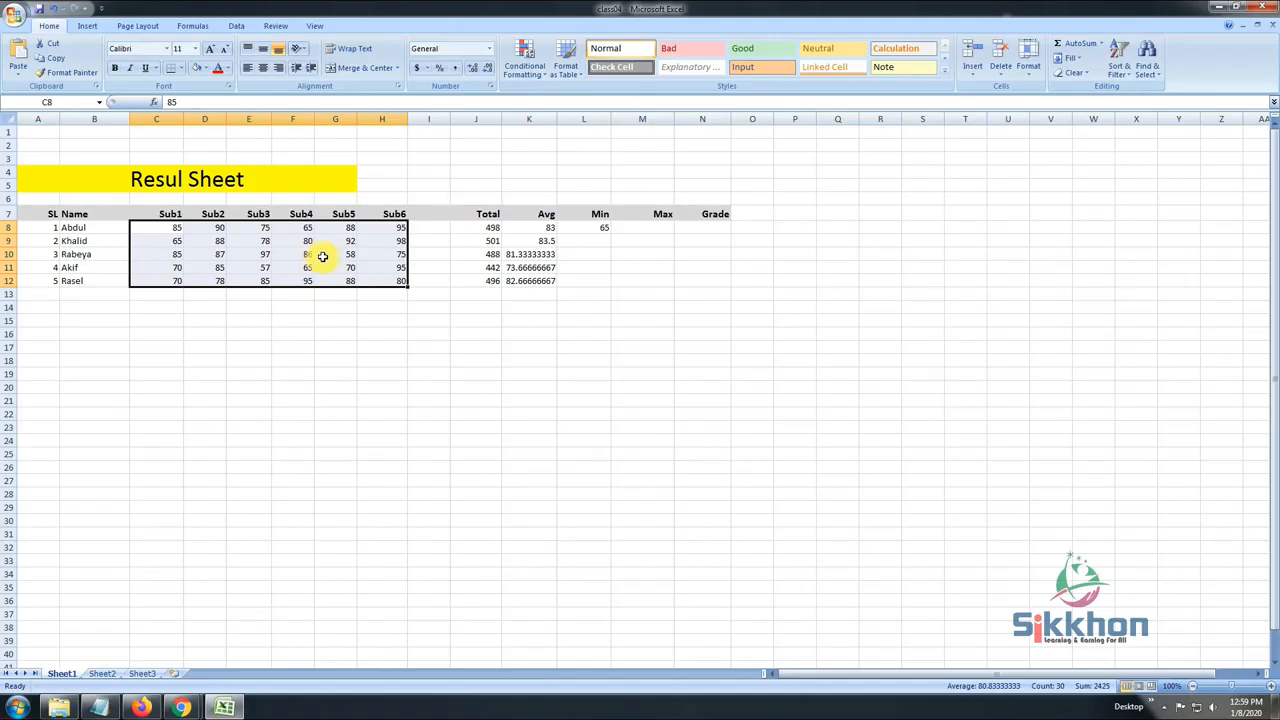
left_click(490, 228)
left_click_drag(490, 228, 576, 228)
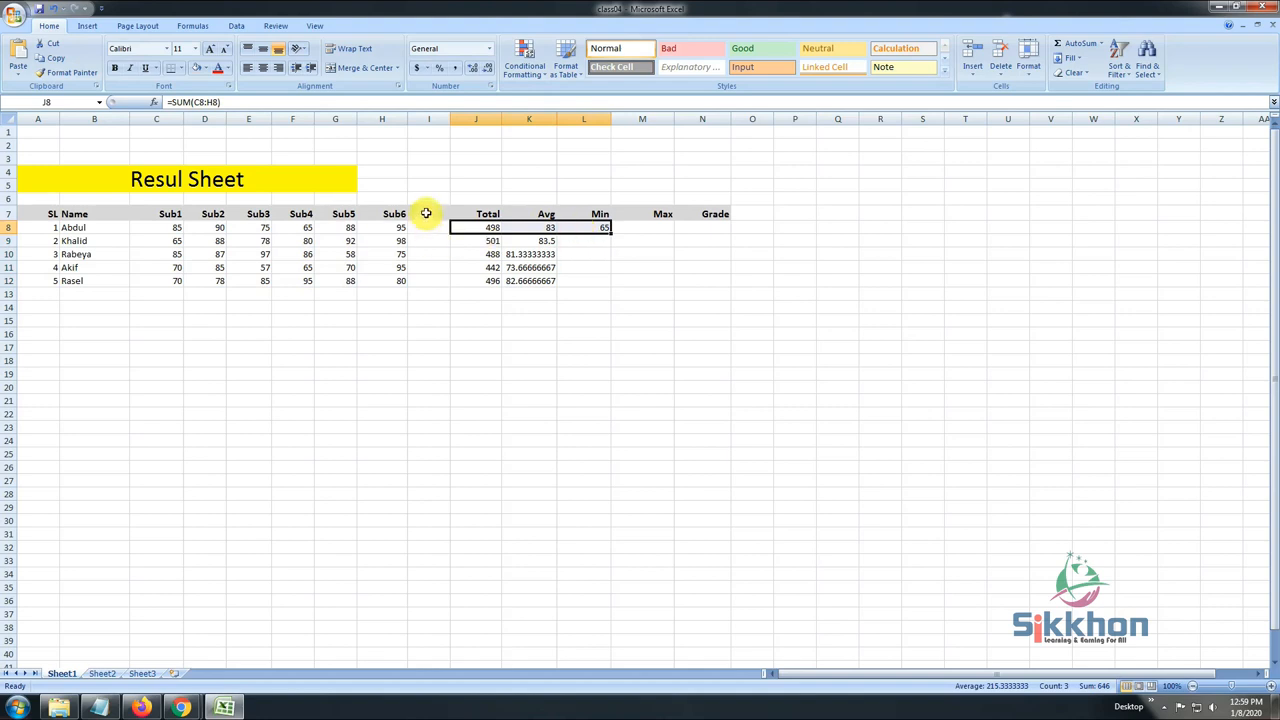
Review the first student's marks in C8:H8 against the Total formula in J8.
left_click(398, 228)
left_click(434, 213)
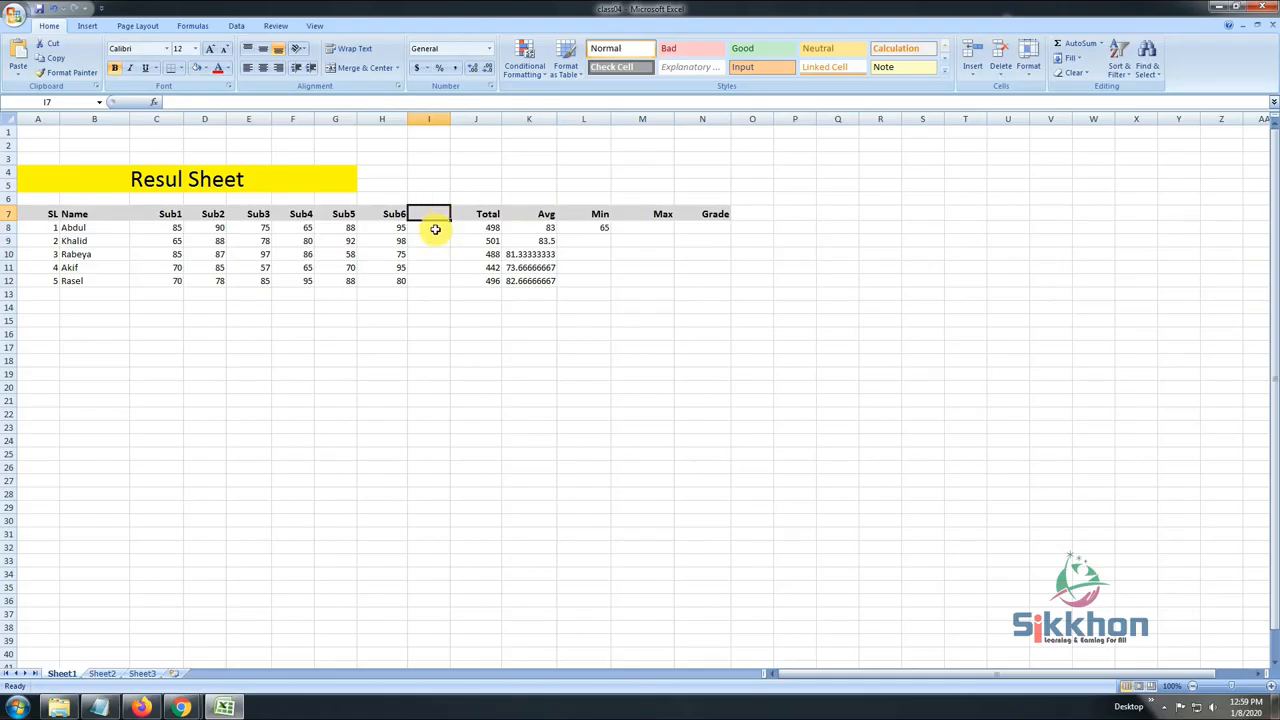
left_click(488, 228)
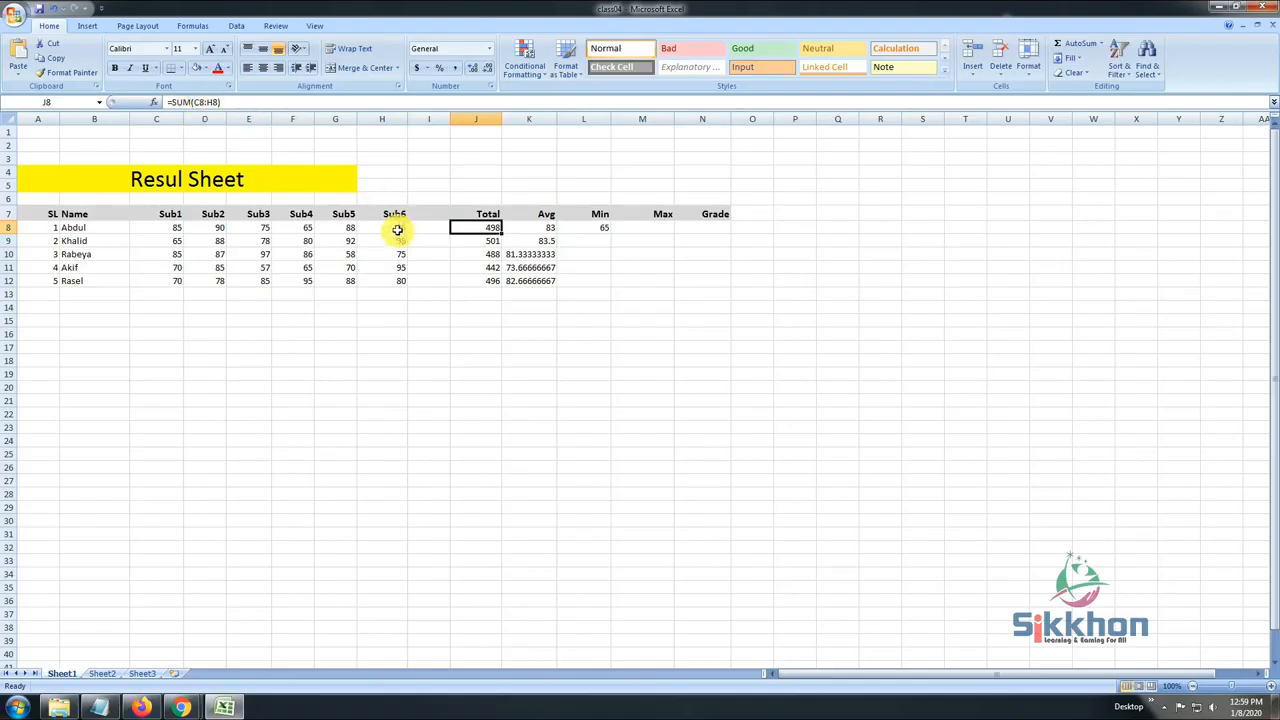
left_click(396, 228)
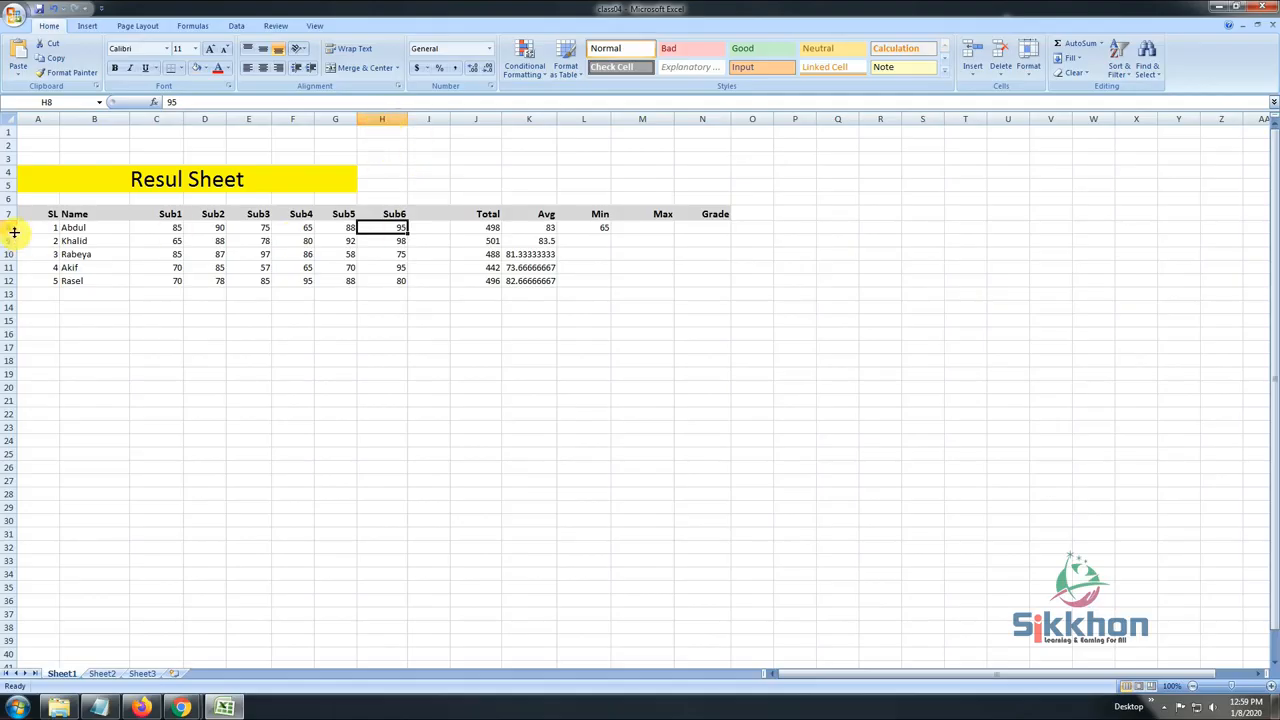
left_click(171, 227)
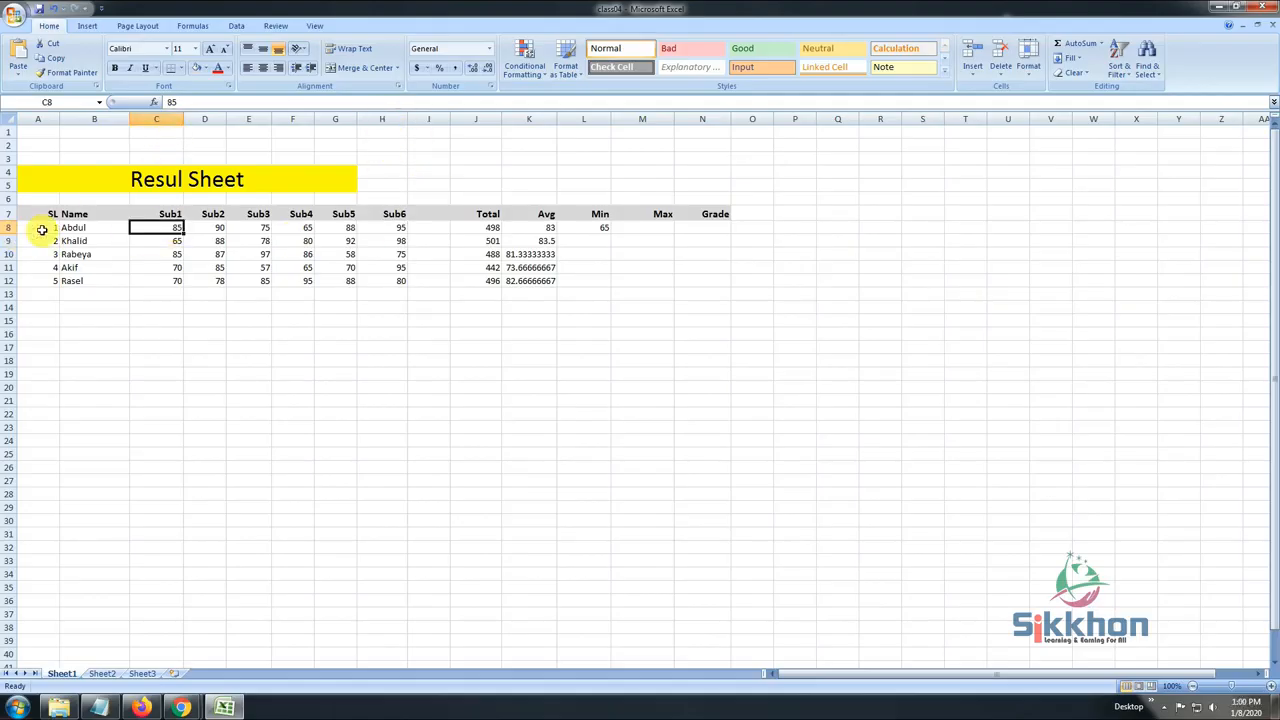
left_click(427, 227)
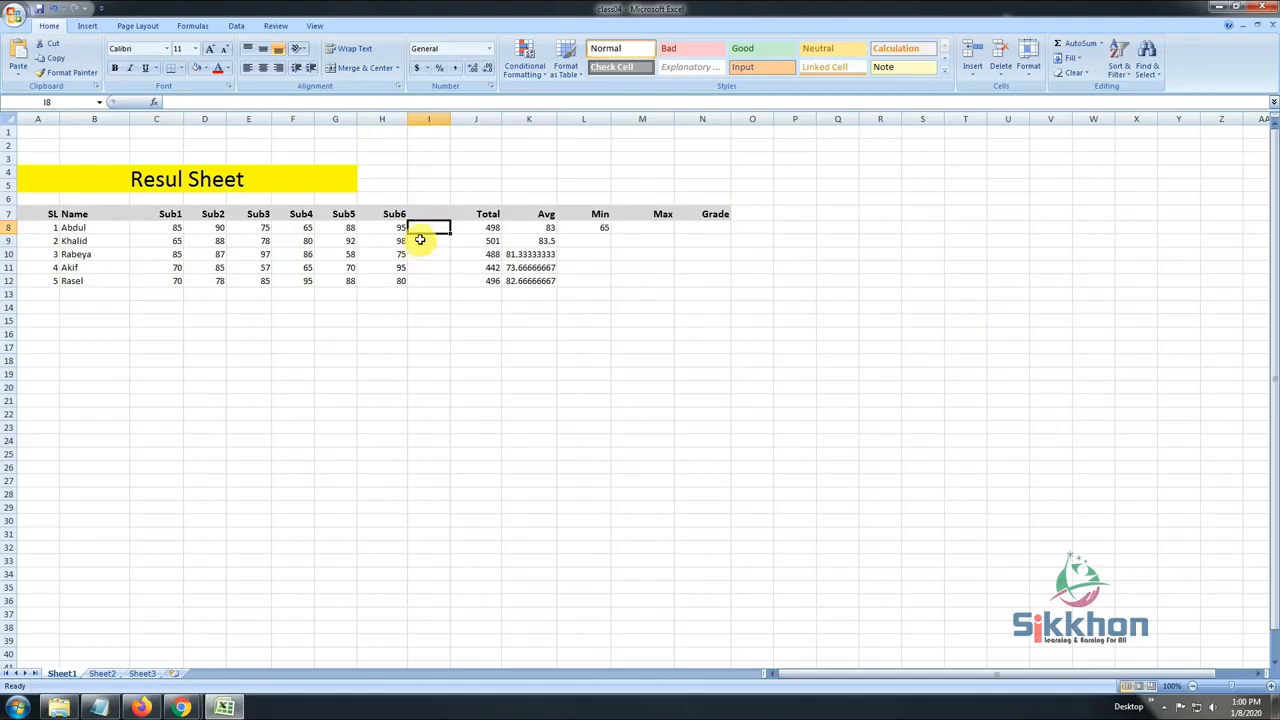
left_click(489, 227)
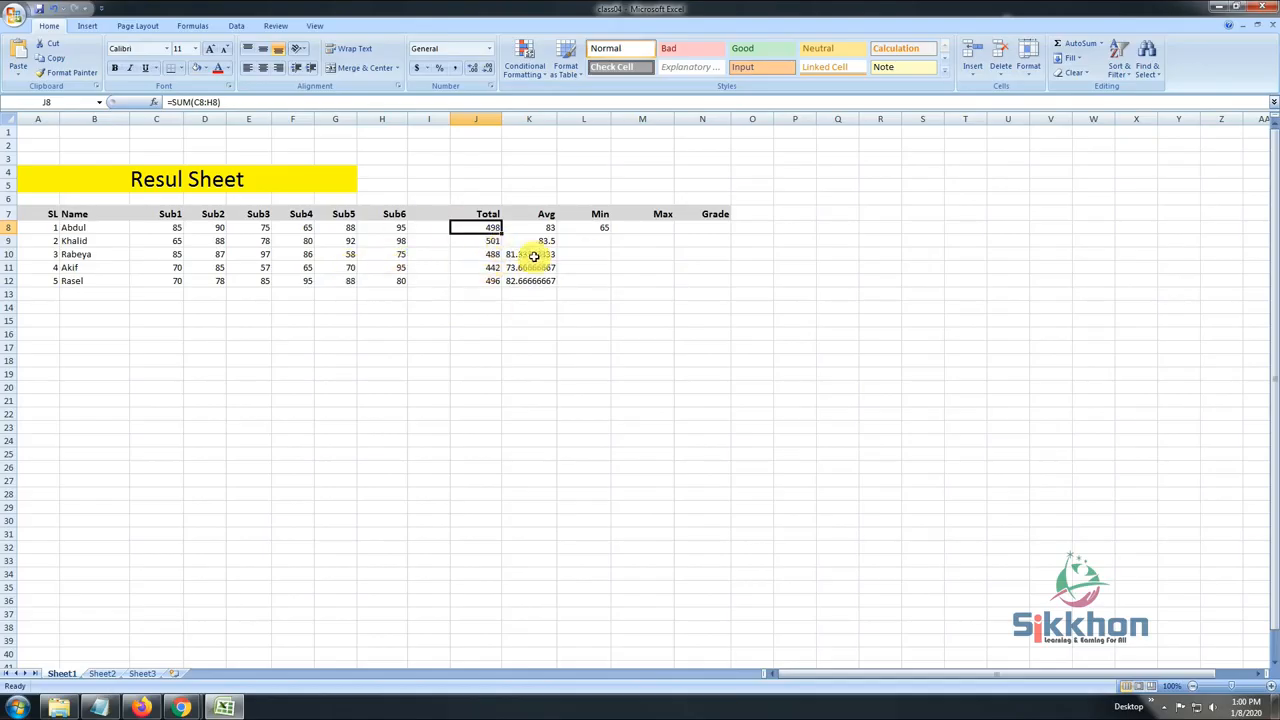
Find the first student's highest mark in M8 with =MAX(C8:H8).
left_click(655, 227)
type("=")
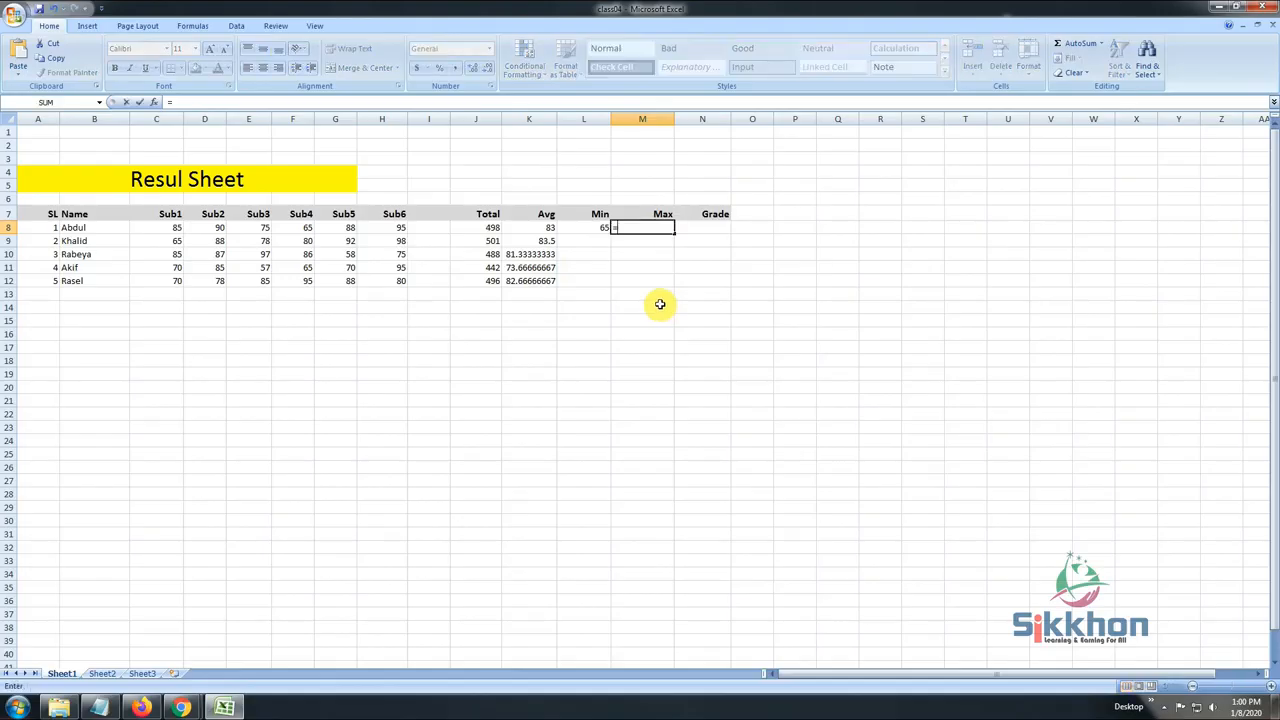
type("max")
key("Return")
left_click(654, 227)
double_click(652, 228)
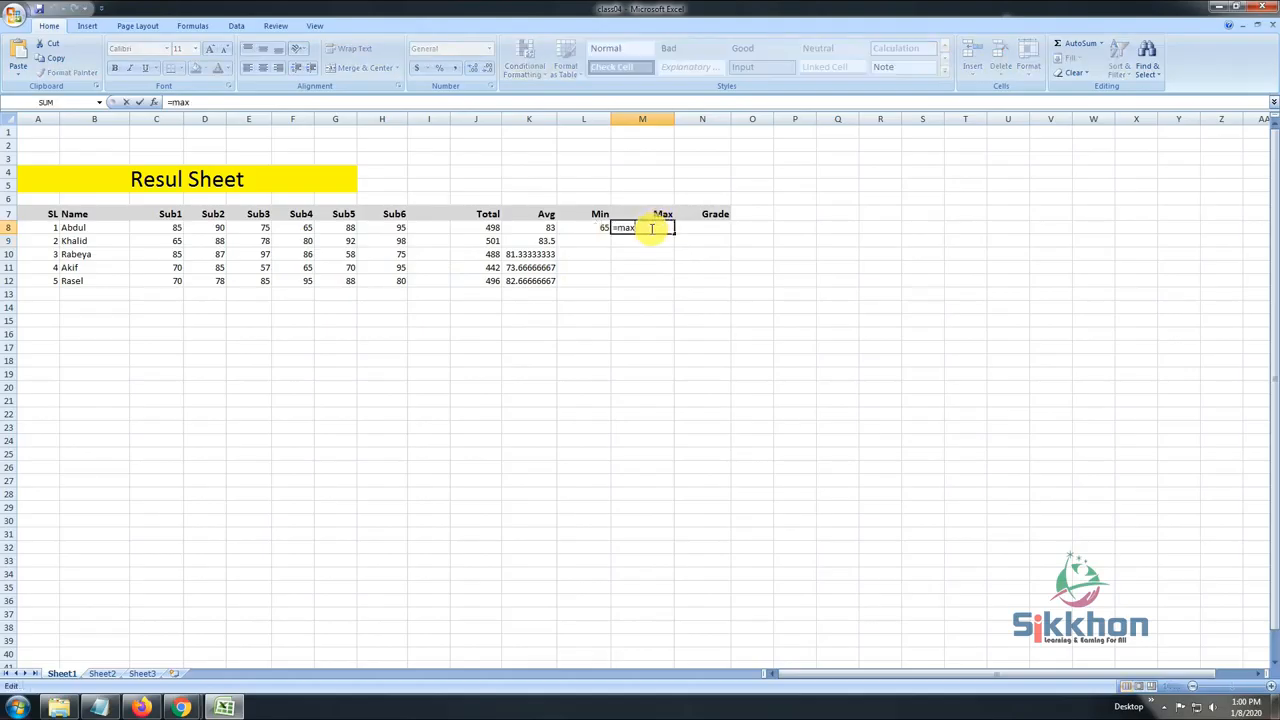
type("(")
left_click_drag(177, 228, 390, 231)
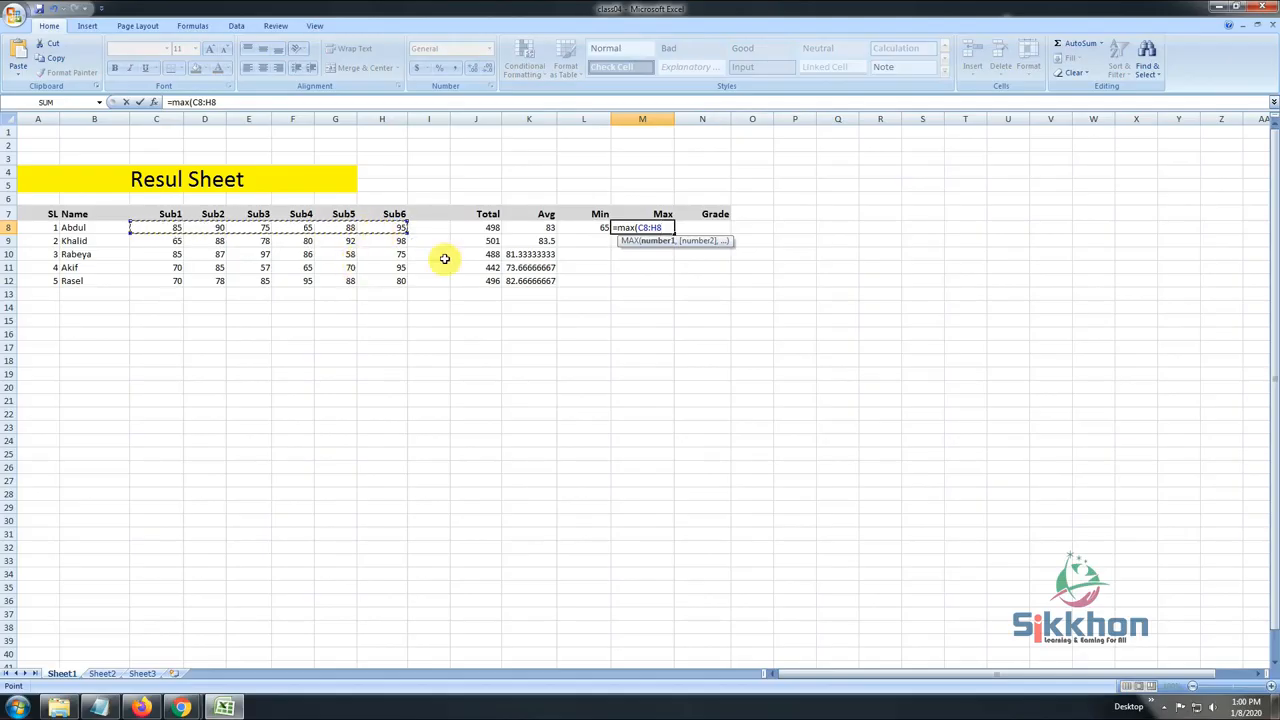
type(")")
key("Return")
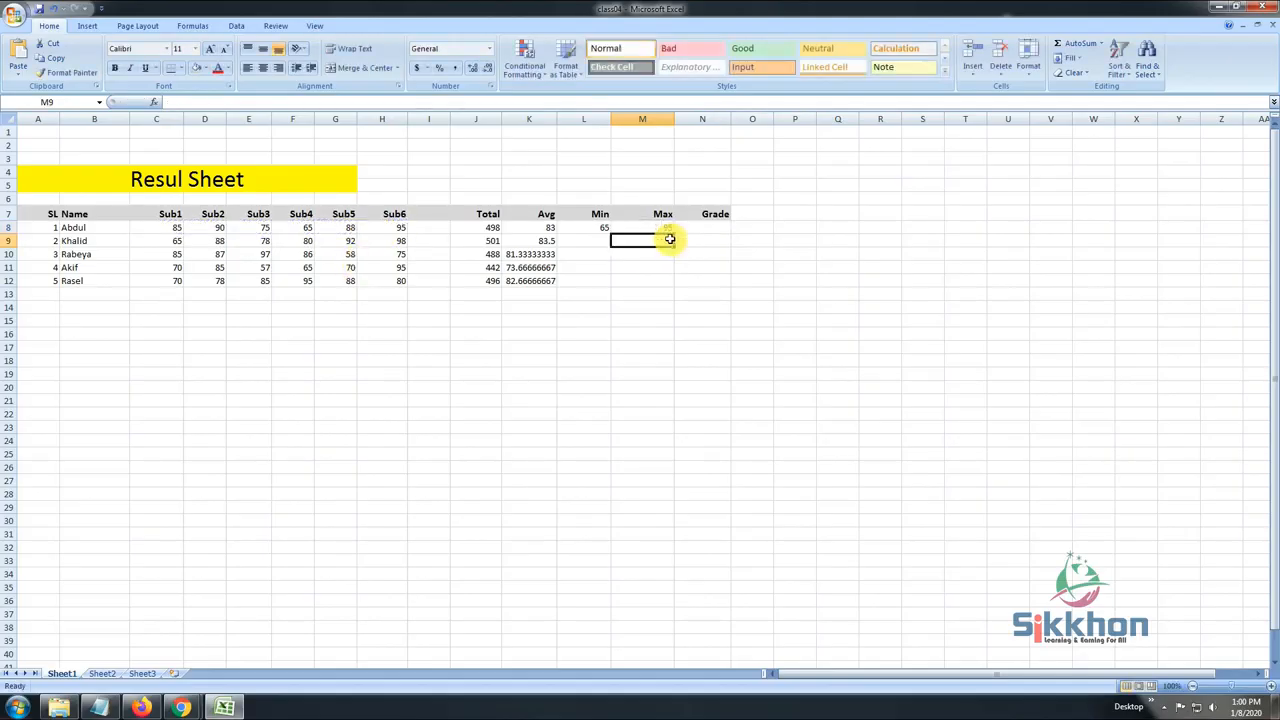
Compare the first student's maximum in M8 with the marks, and review the Min, Avg and Total formulas and the Grade header.
left_click(653, 226)
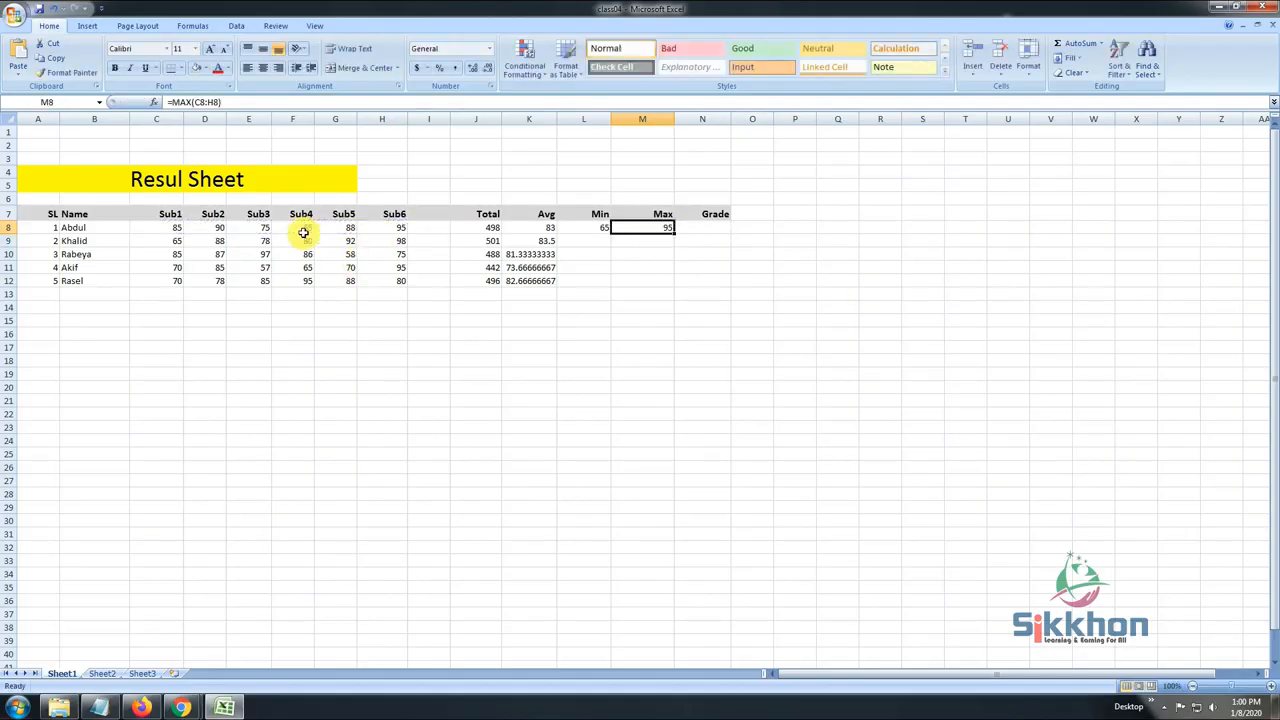
left_click(395, 229)
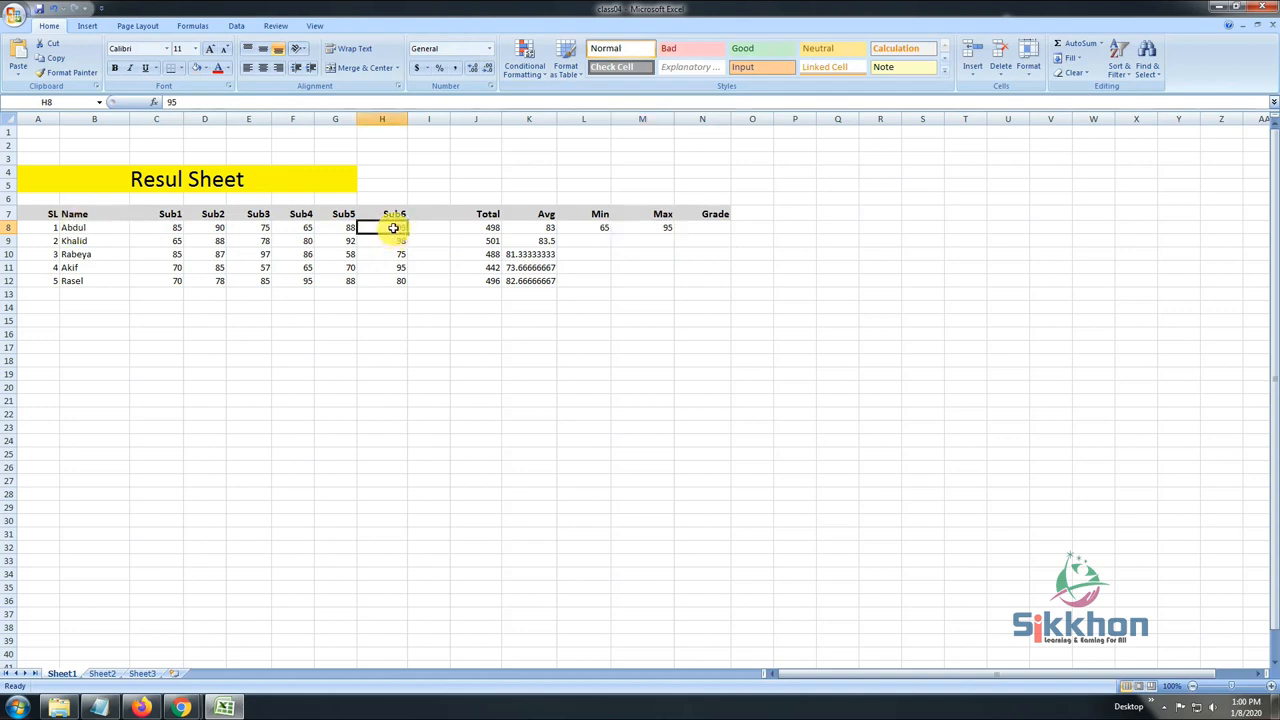
left_click(600, 229)
left_click(543, 227)
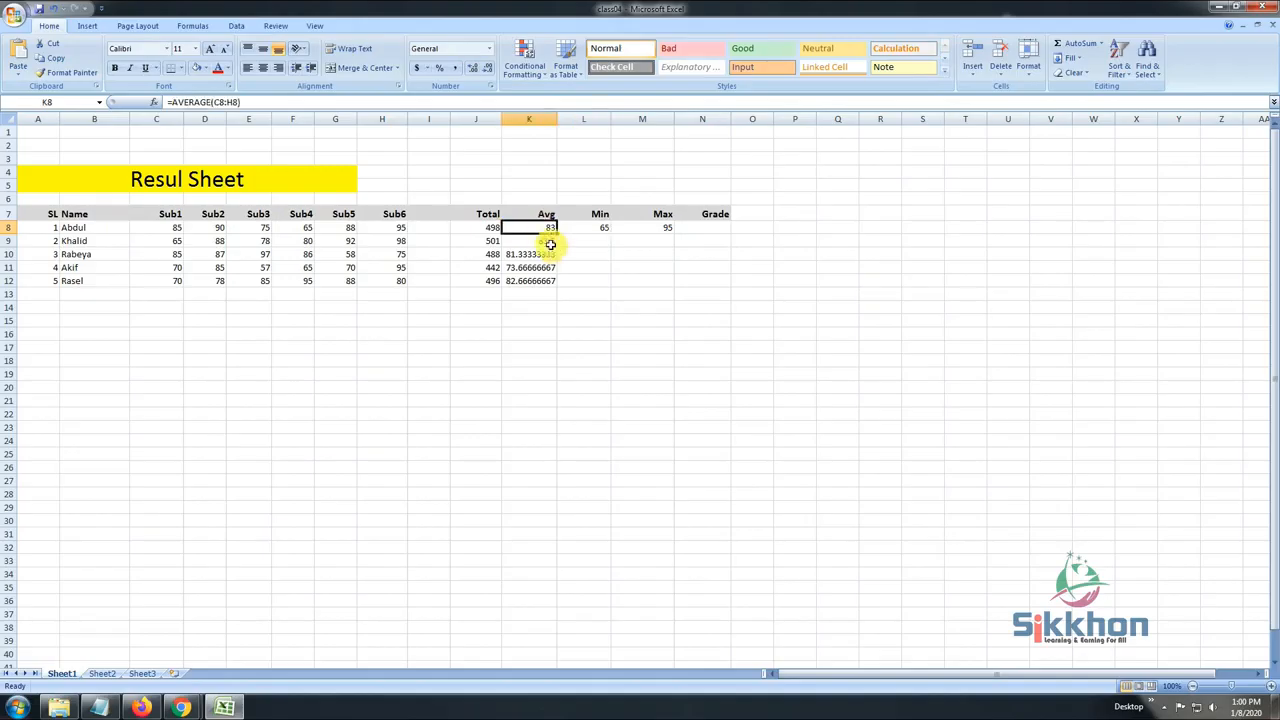
left_click(483, 227)
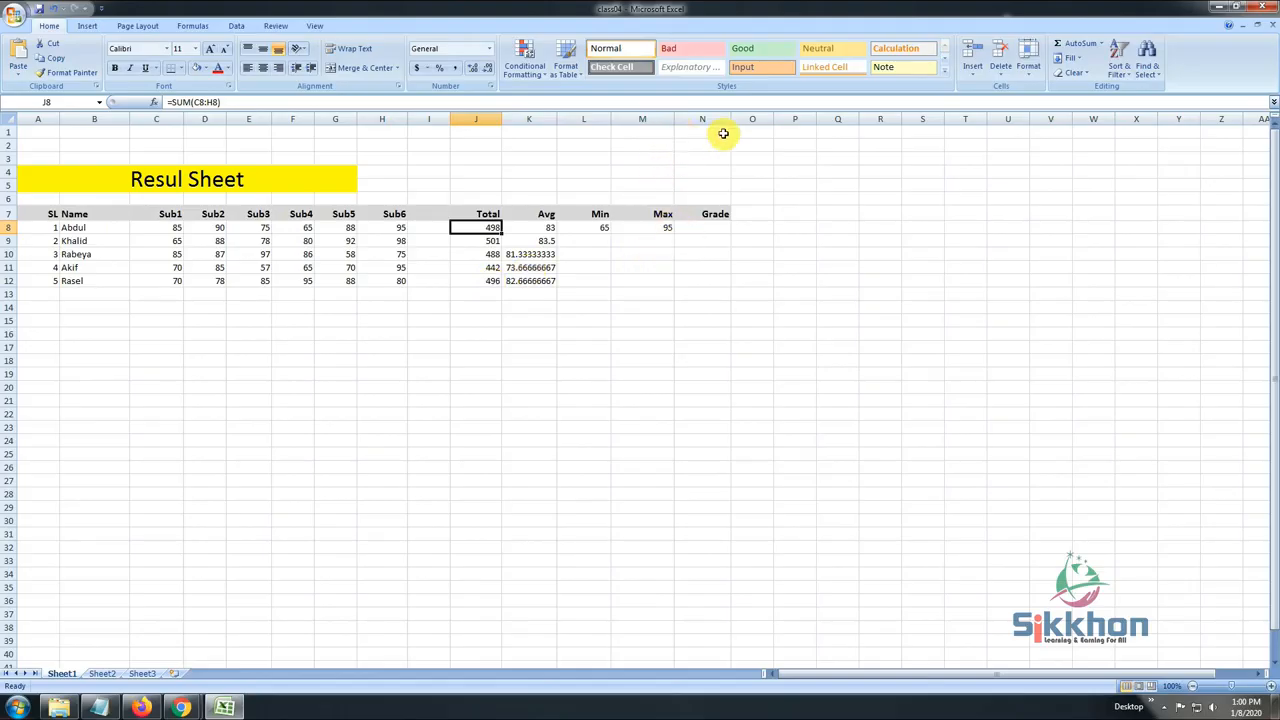
left_click(709, 212)
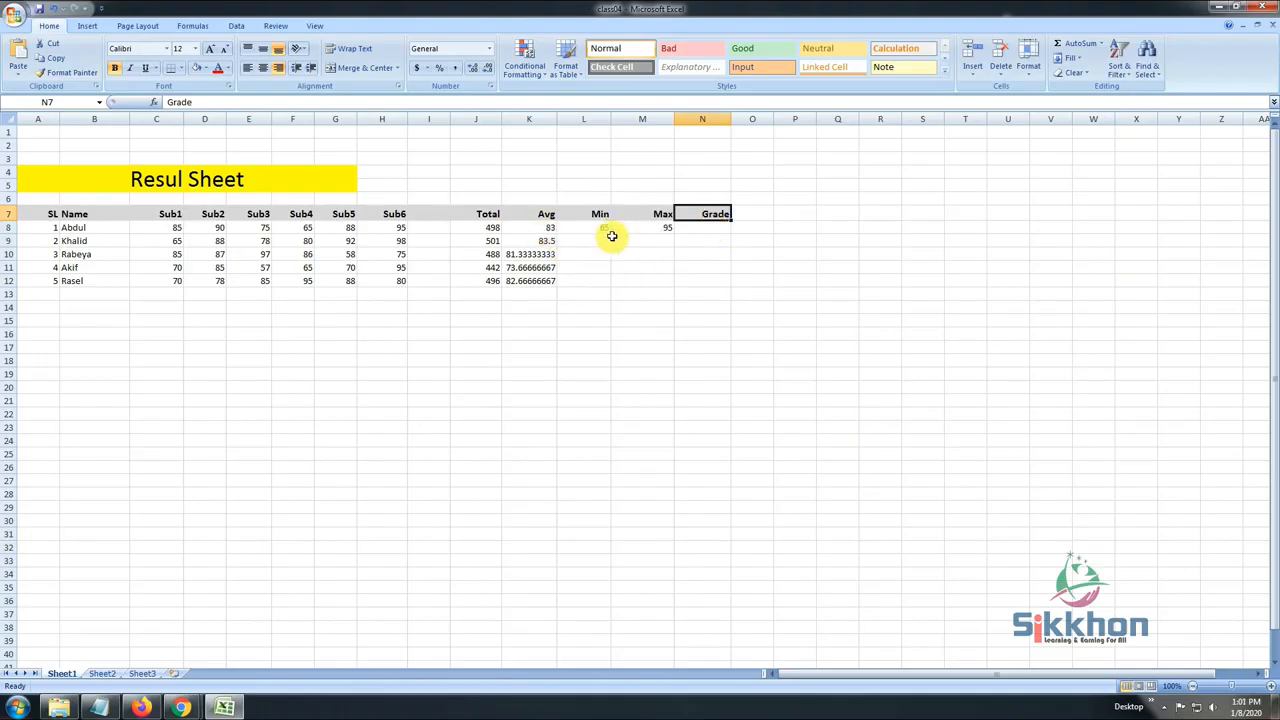
Copy the Min formula in L8 and the Max formula in M8 down to row 12 for the remaining students.
left_click(600, 227)
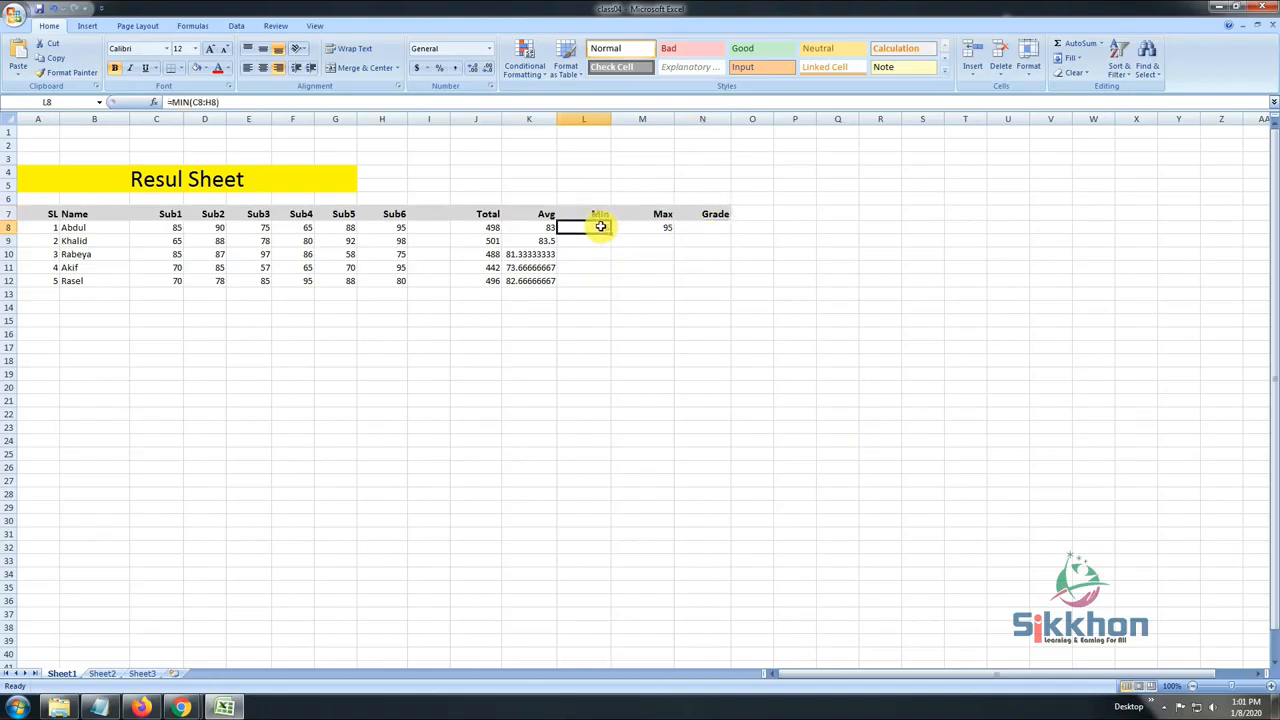
left_click_drag(610, 234, 609, 290)
left_click(668, 228)
left_click_drag(672, 232, 671, 283)
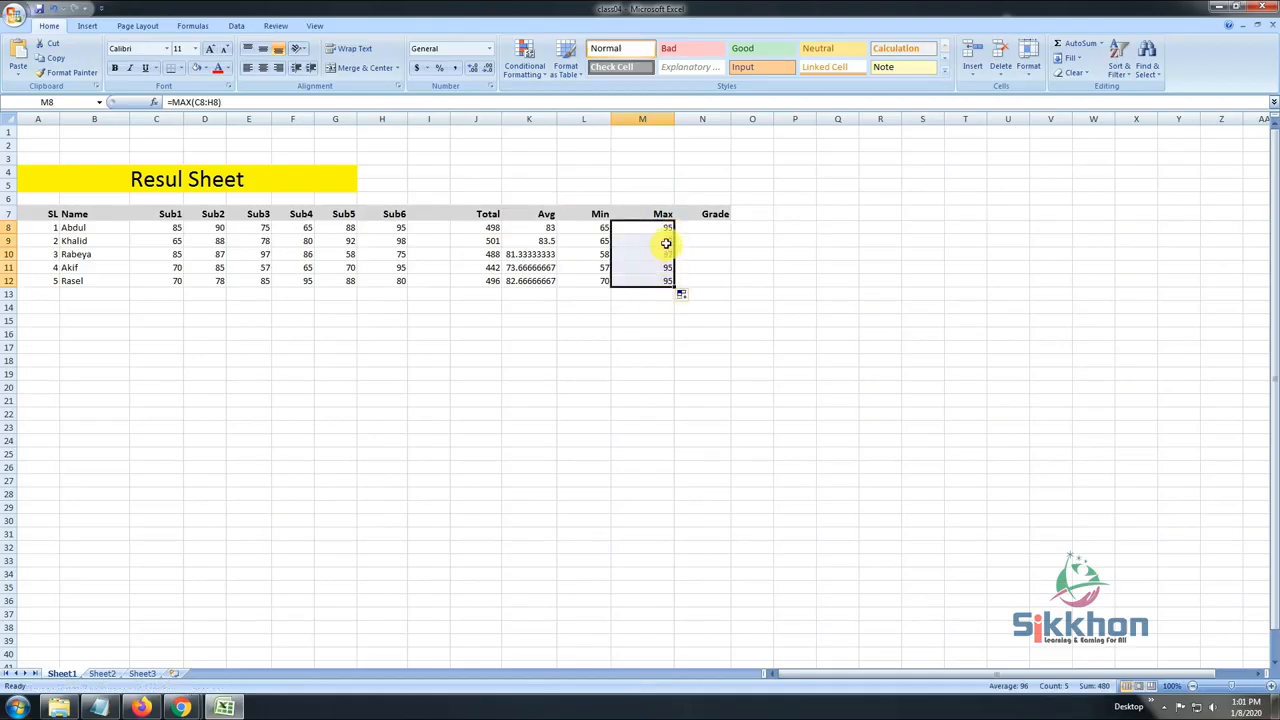
Check the copied Max and Min formulas in rows 9 to 12 against the third student's marks.
left_click(666, 244)
left_click(670, 258)
left_click(666, 279)
left_click(659, 254)
left_click(659, 240)
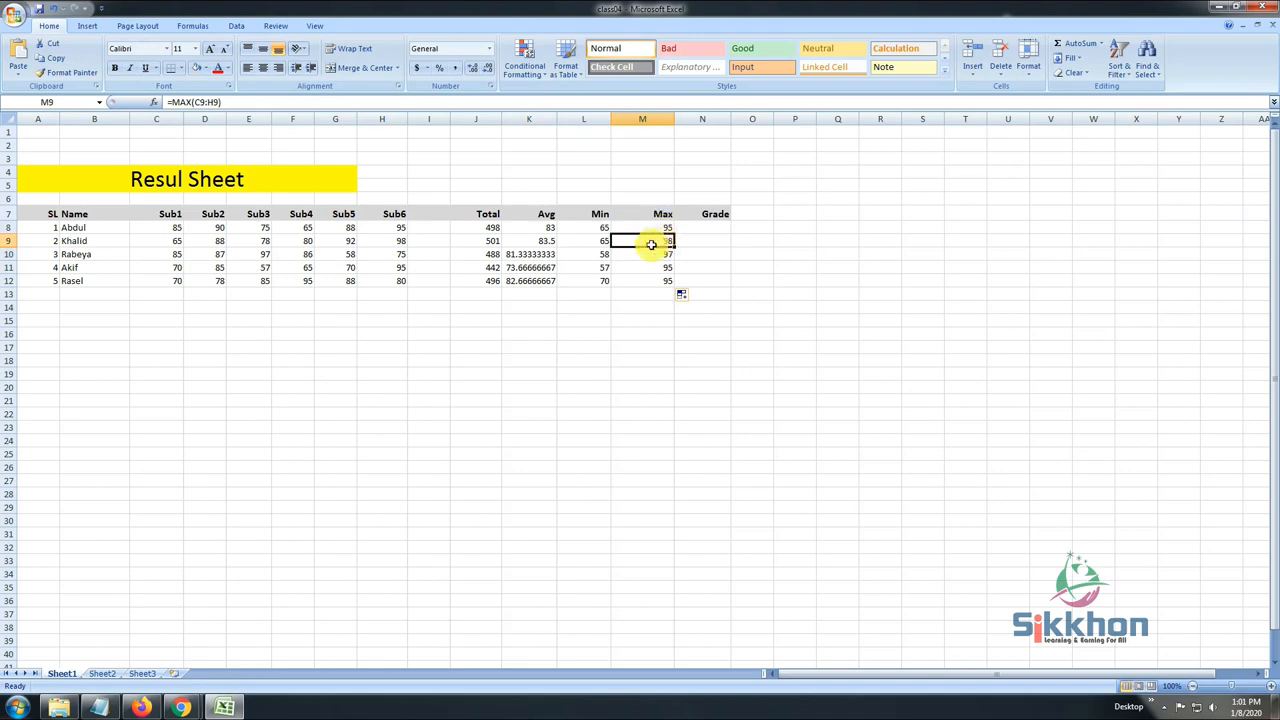
left_click(661, 257)
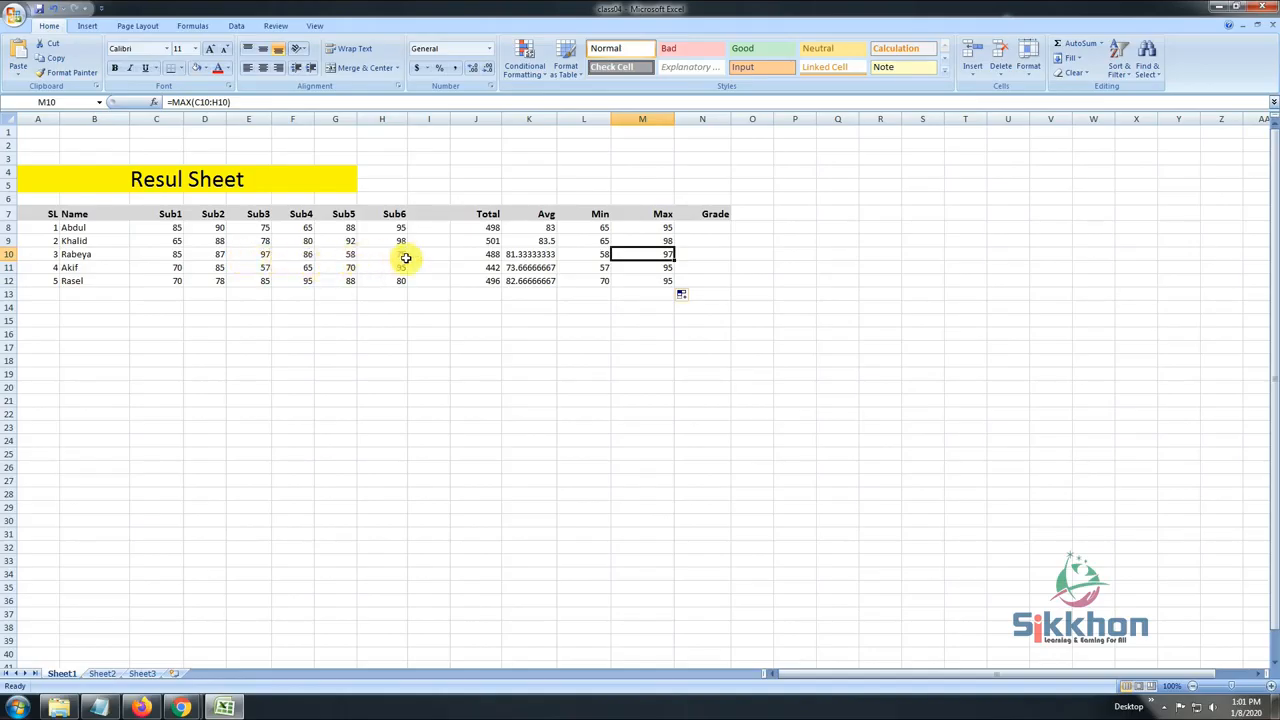
left_click(259, 253)
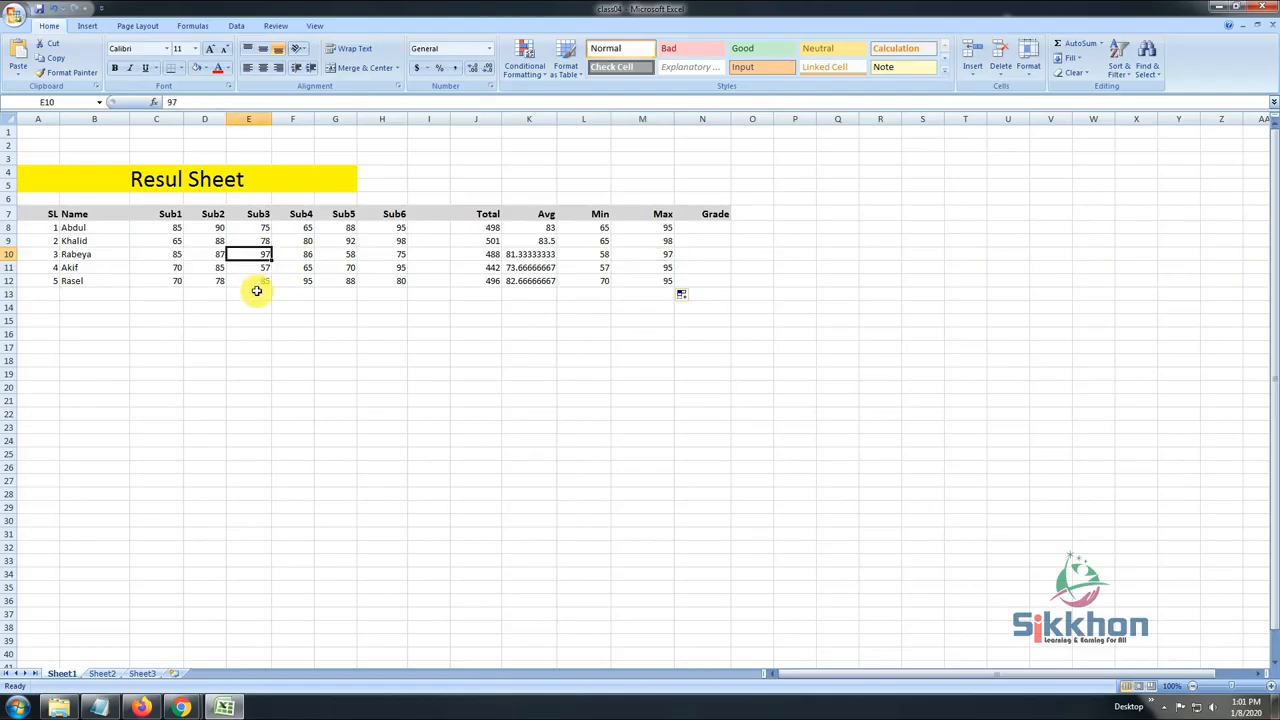
left_click(665, 259)
left_click(595, 253)
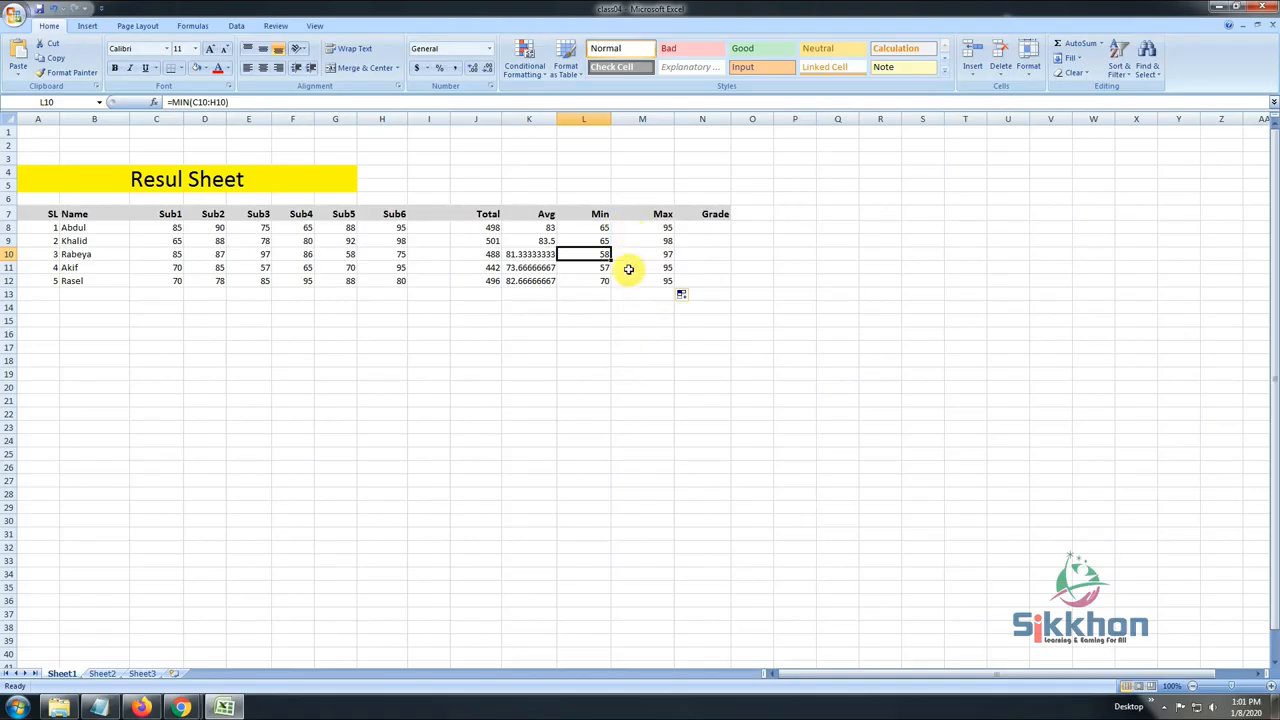
Add a sixth student in row 13 with serial number 6 and the student's name.
left_click(48, 294)
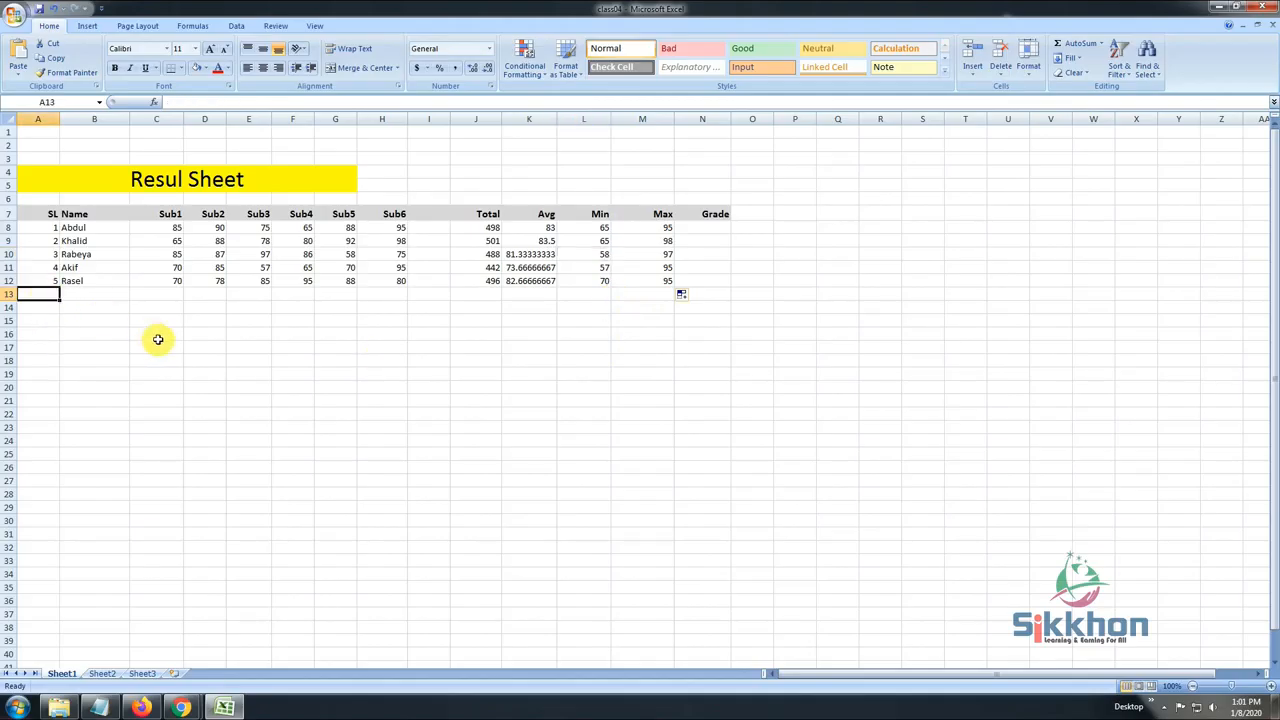
type("6")
left_click(95, 293)
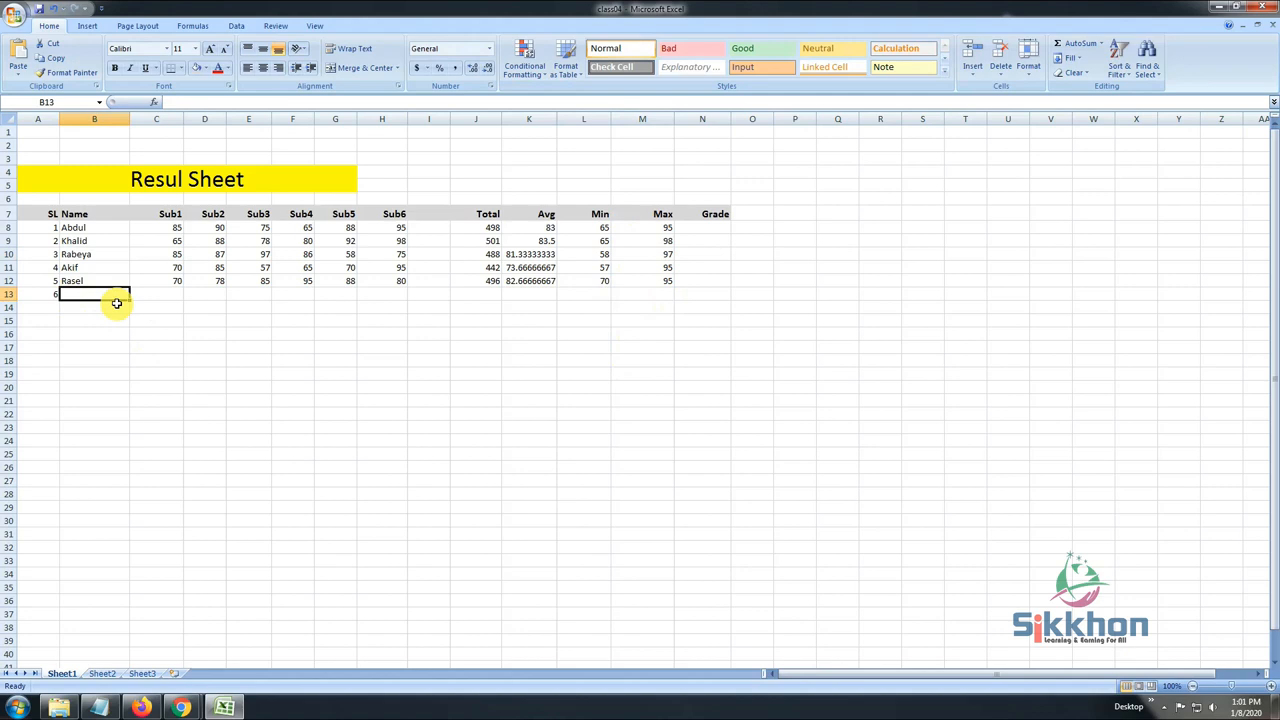
type("Rakib")
Enter the sixth student's marks 87, 56, 89, 95, 90 and 85 for Sub1 to Sub6 in C13:H13.
left_click(161, 295)
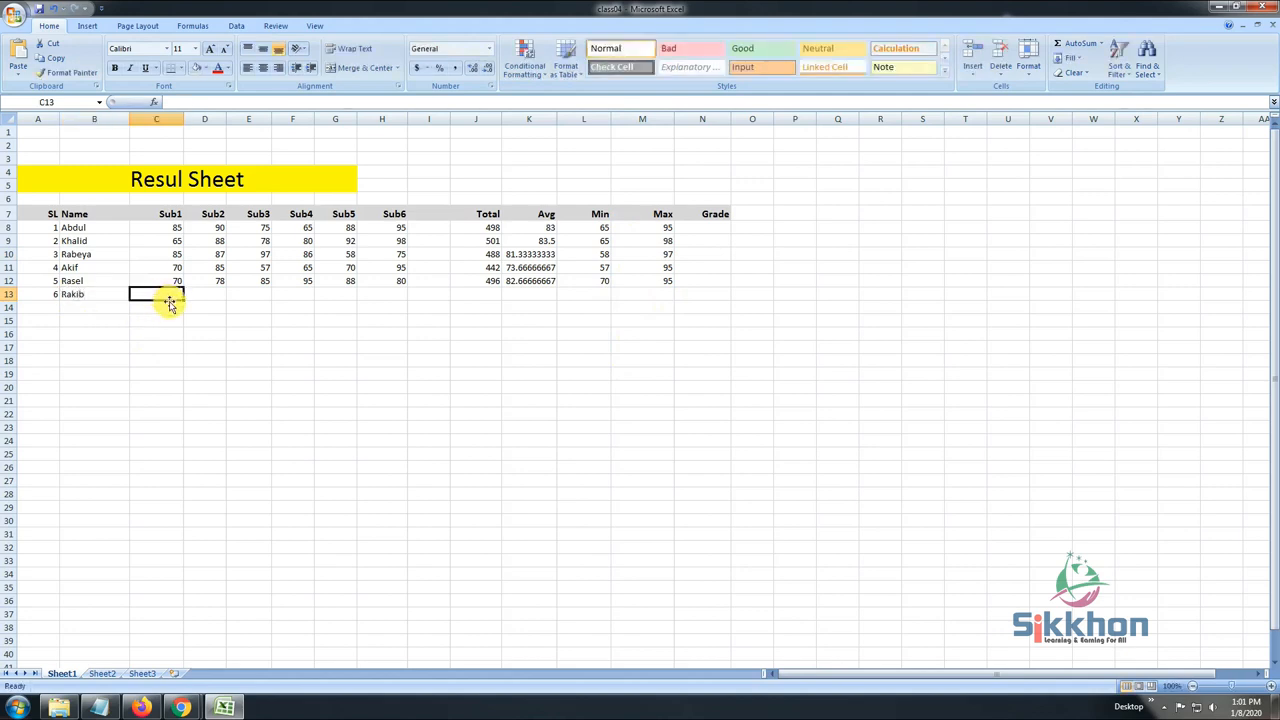
type("87")
left_click(202, 293)
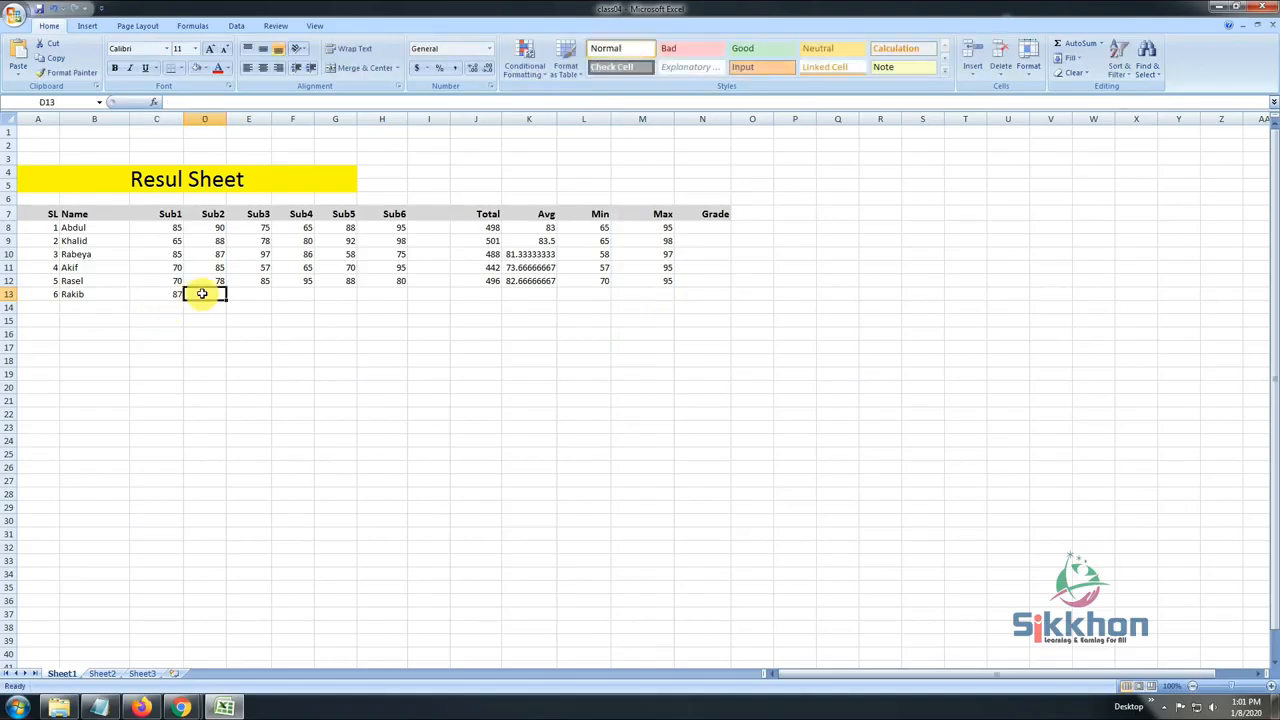
type("56")
left_click(247, 297)
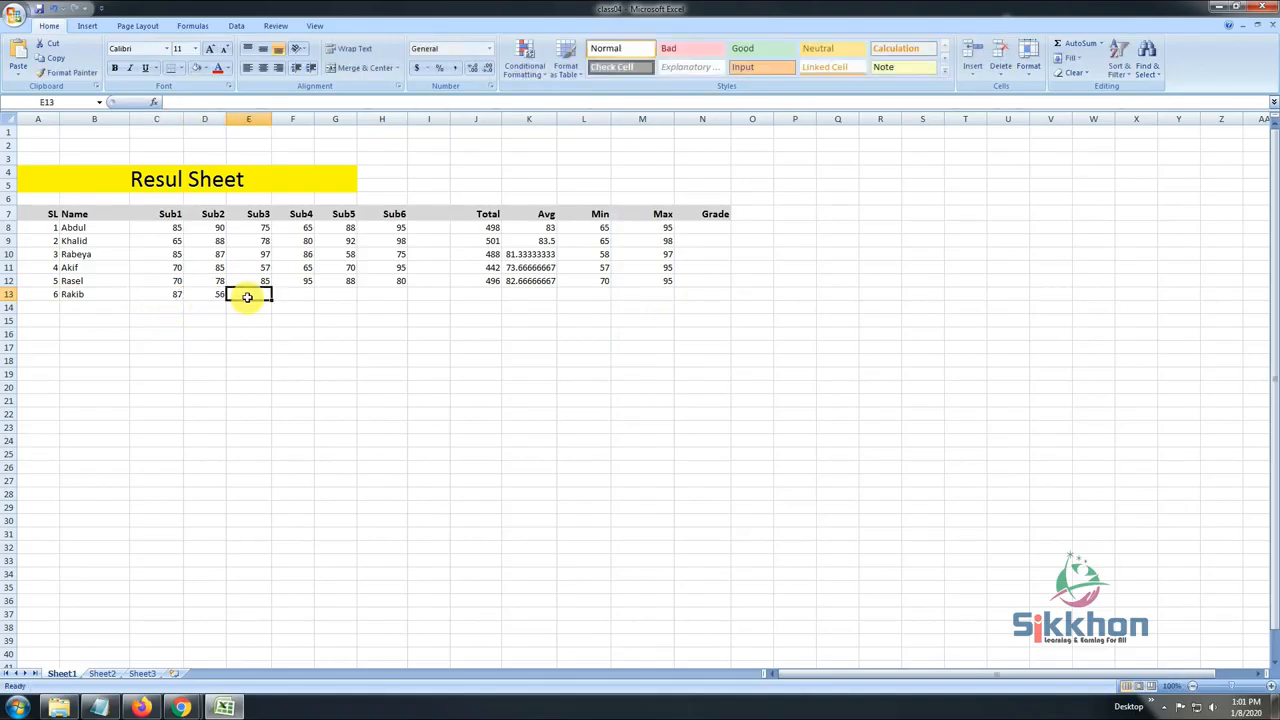
type("89")
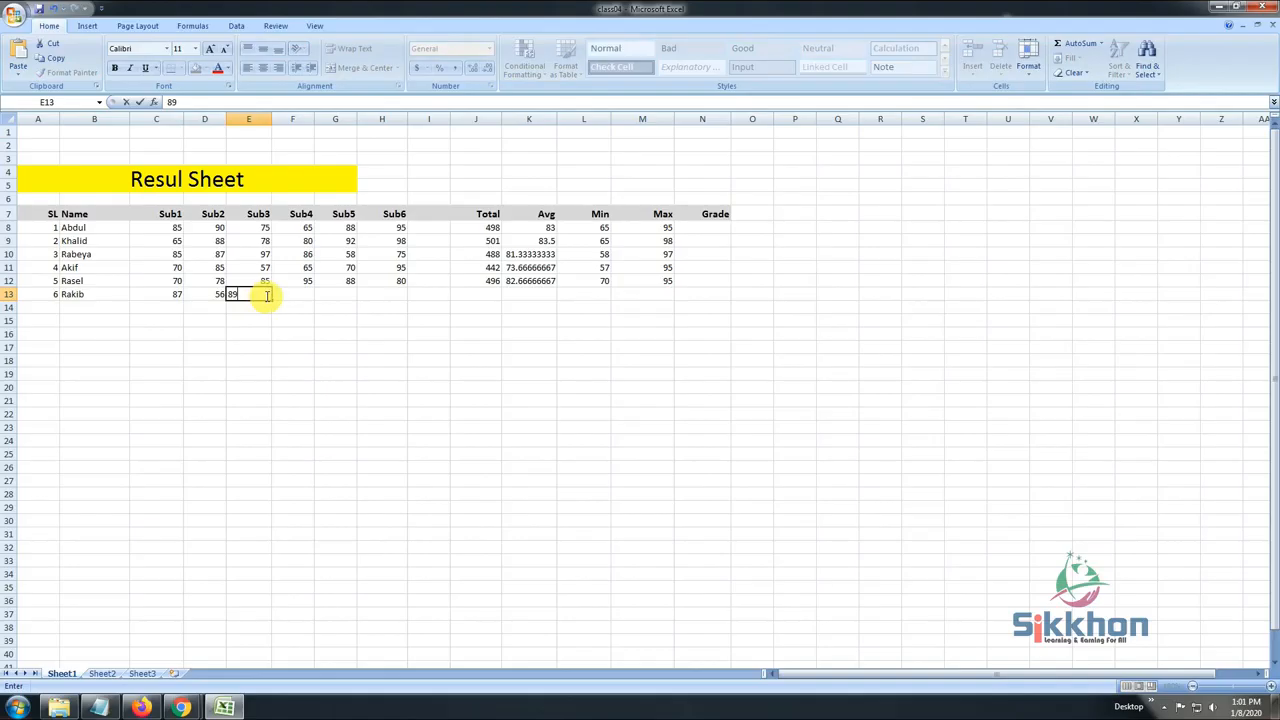
left_click(288, 295)
type("95")
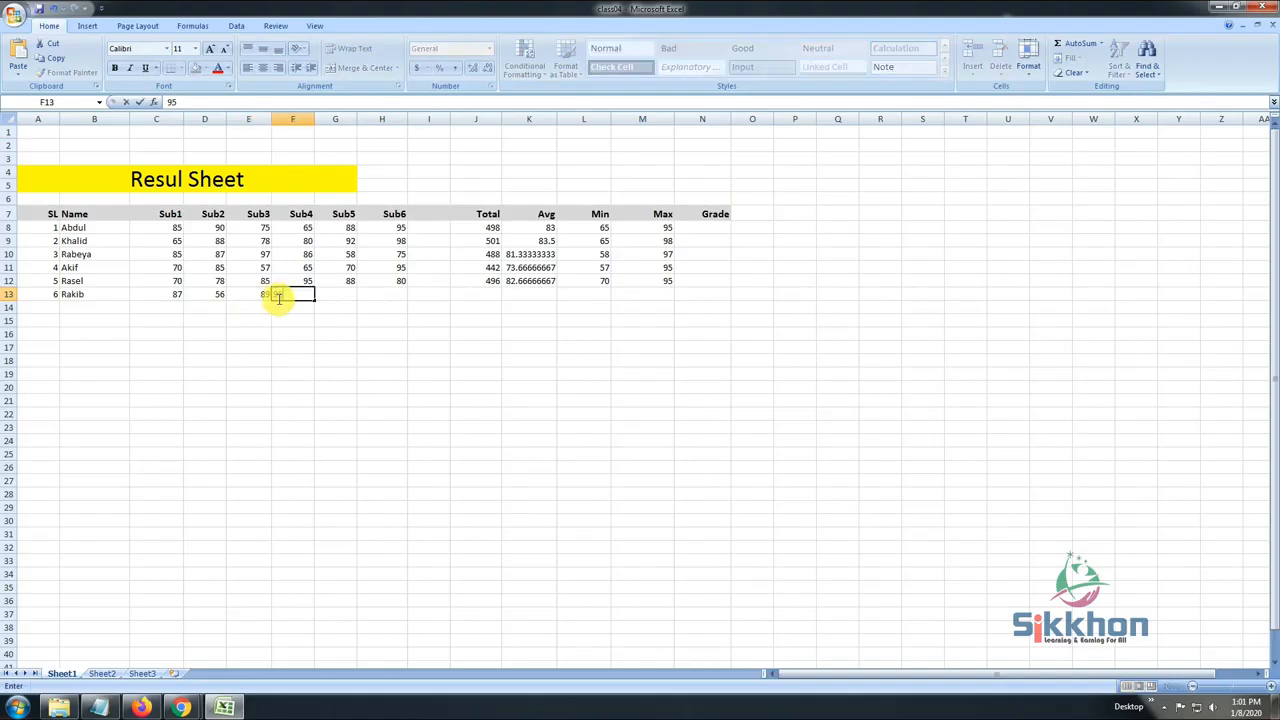
left_click(328, 294)
type("90")
left_click(383, 295)
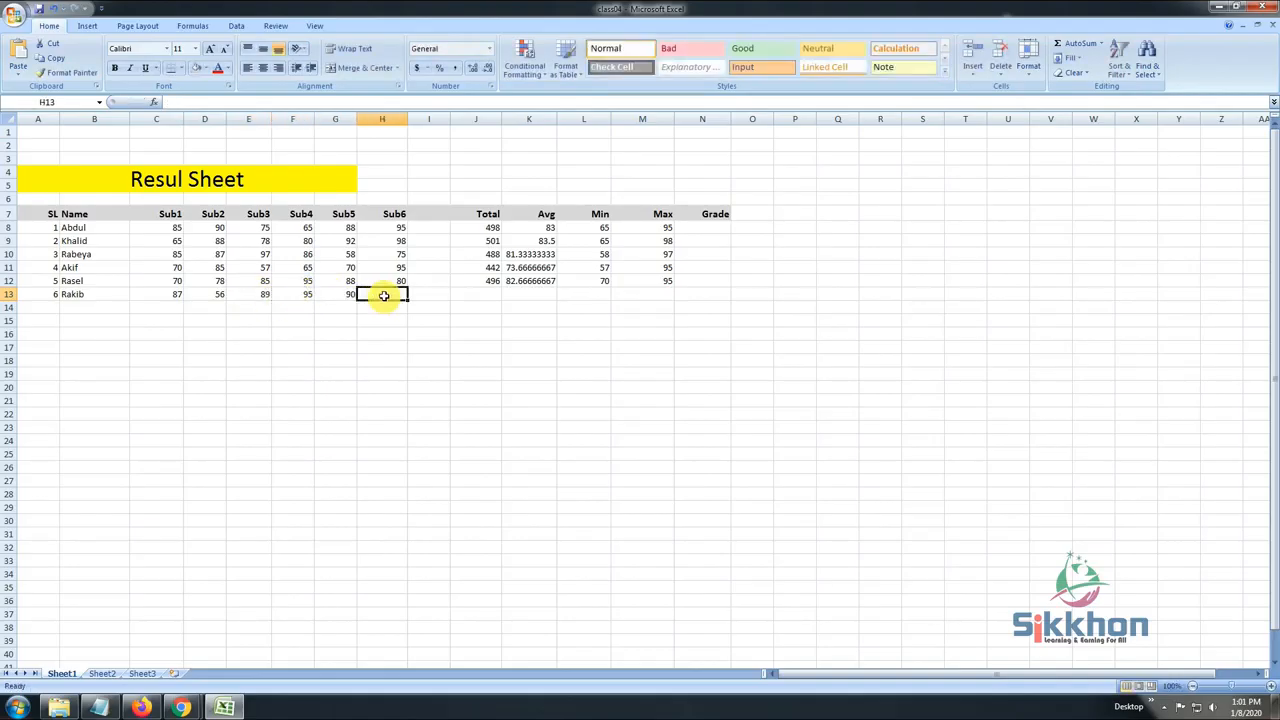
type("85")
Examine the Total, Avg, Min and Max formulas for the sixth student in J13:M13.
left_click(478, 296)
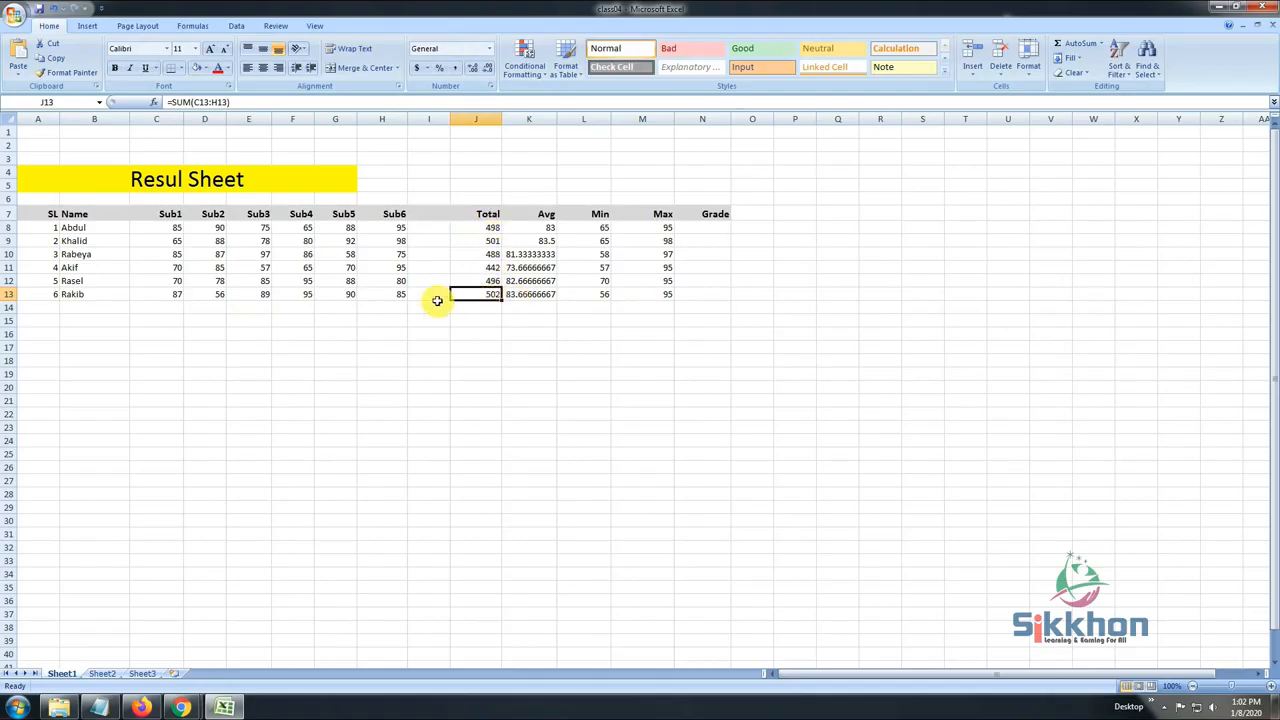
left_click(543, 297)
left_click(594, 297)
left_click(651, 291)
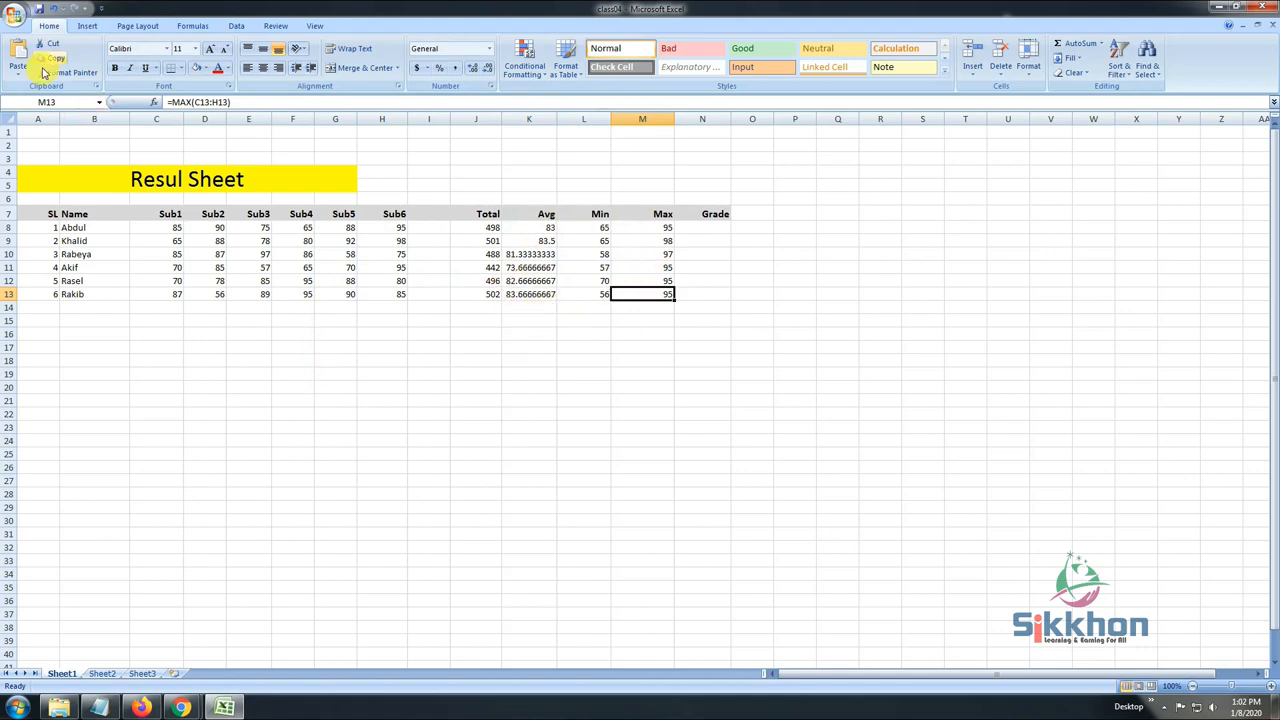
Save the workbook.
left_click(18, 18)
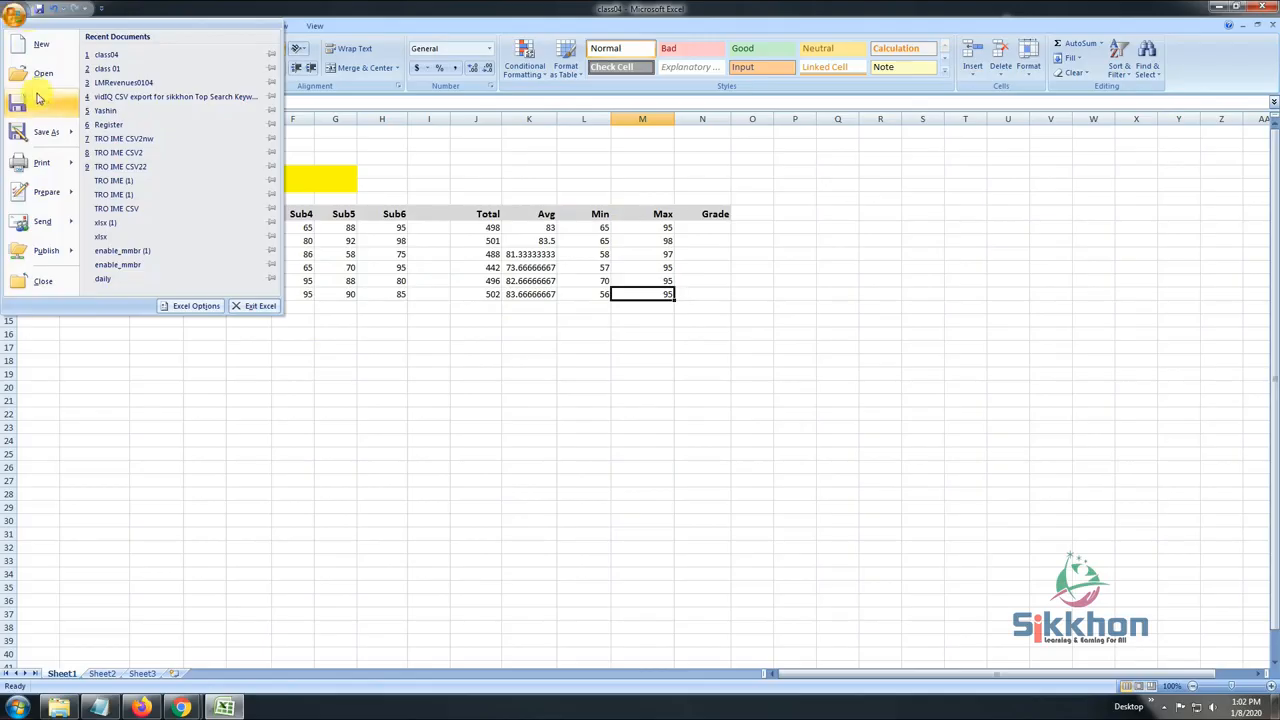
left_click(40, 110)
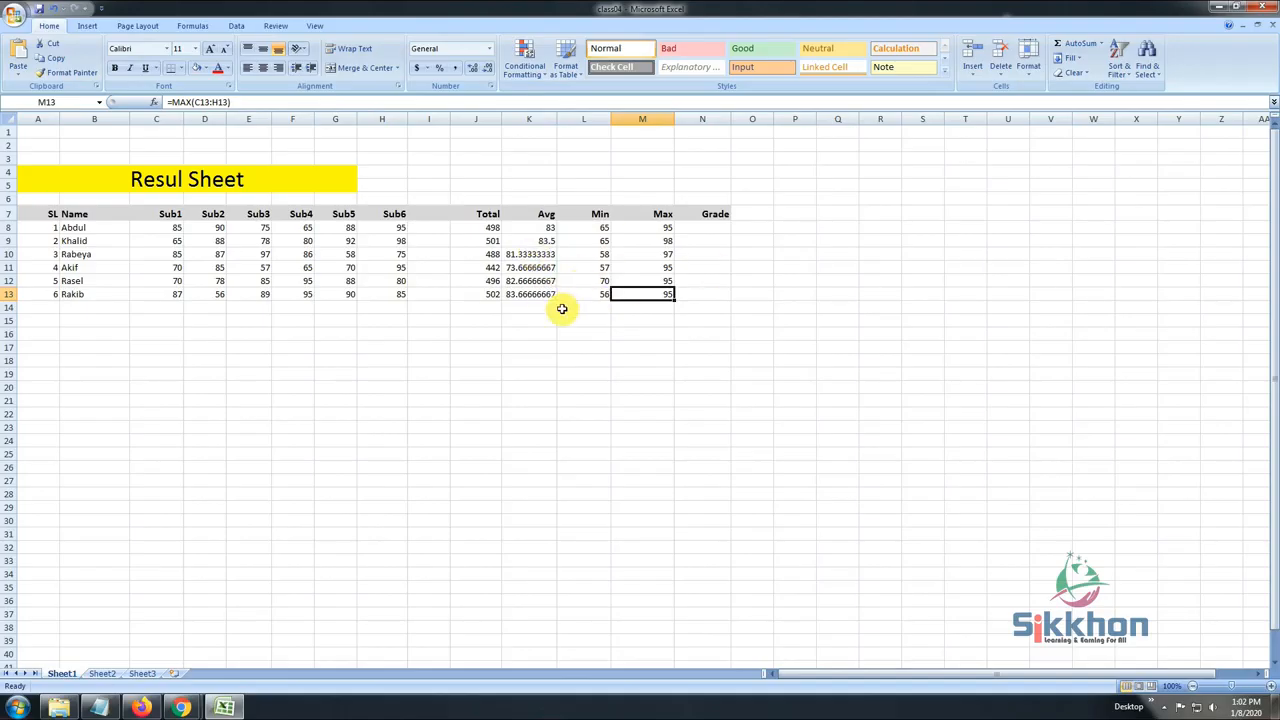
Extend the "Resul Sheet" title across the whole table by merging and centering A4:N5.
left_click(305, 179)
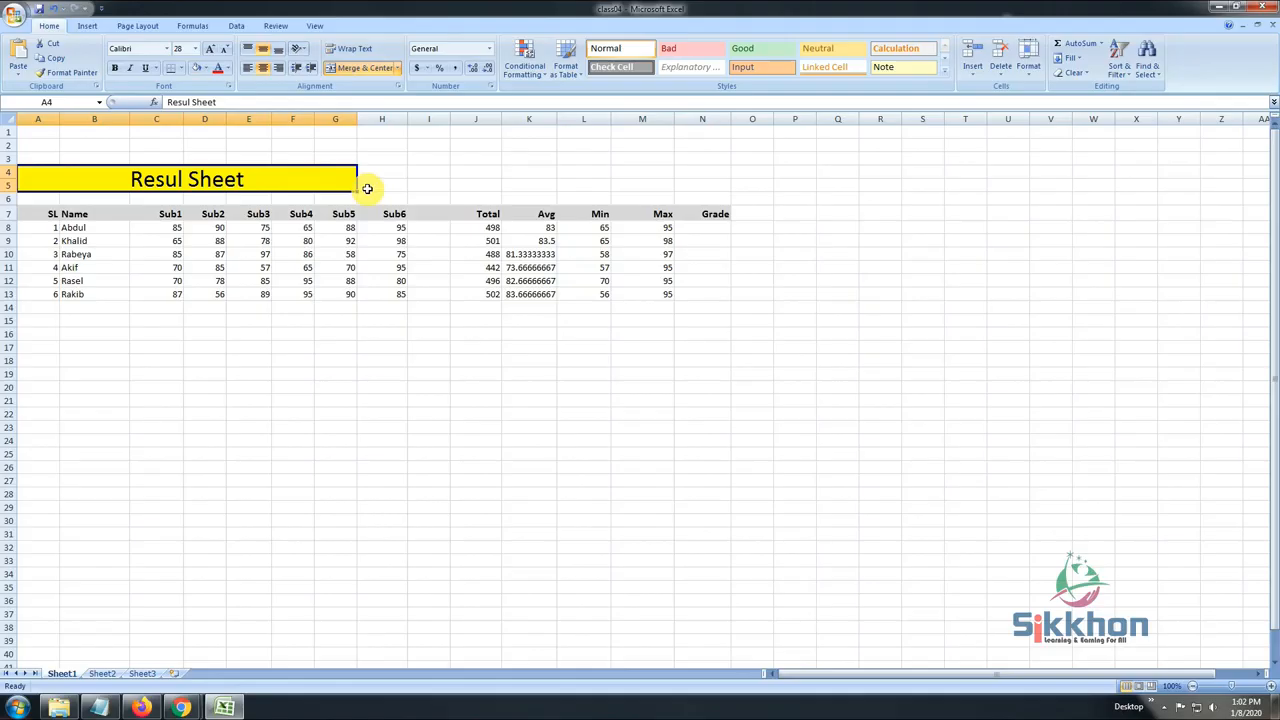
left_click_drag(329, 178, 690, 190)
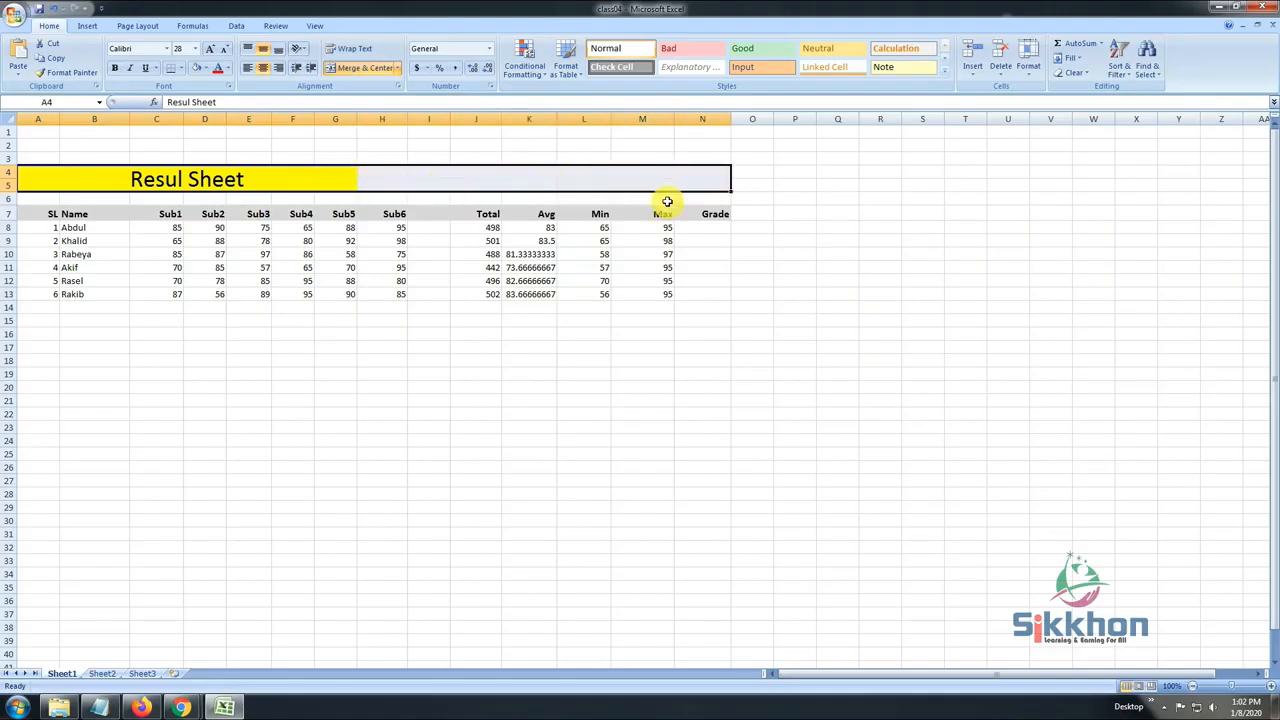
left_click(365, 70)
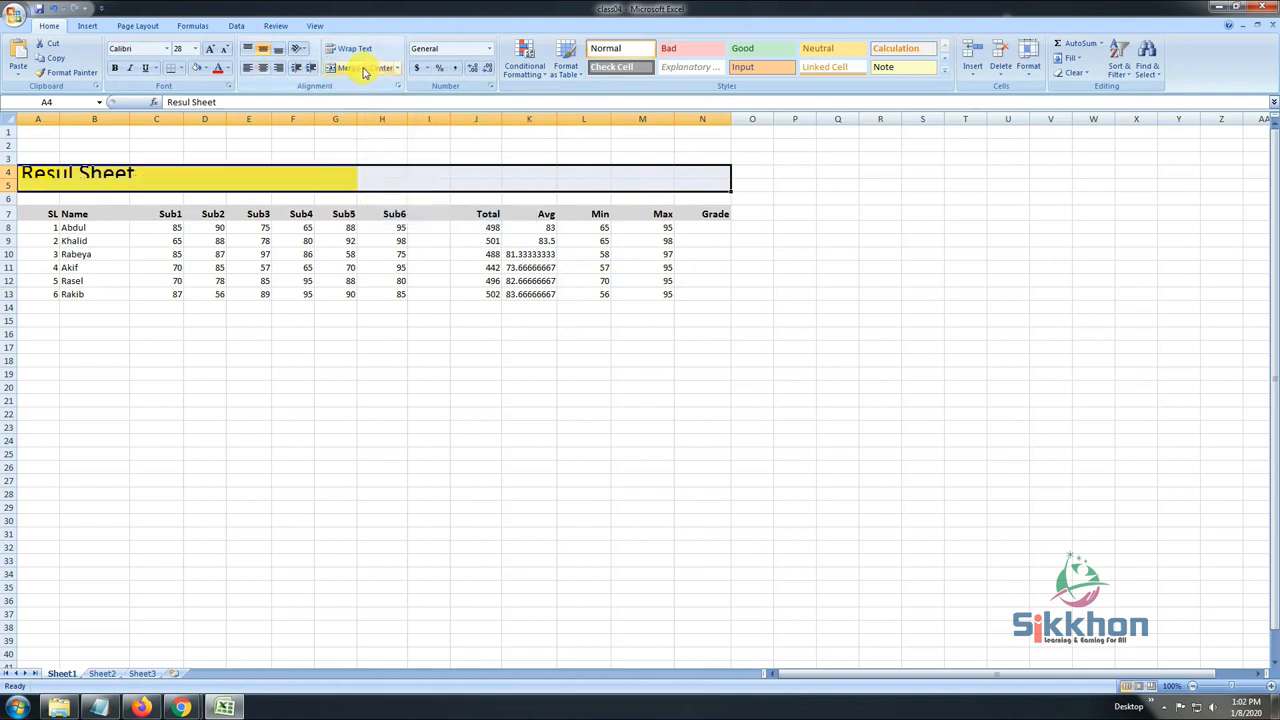
left_click(366, 70)
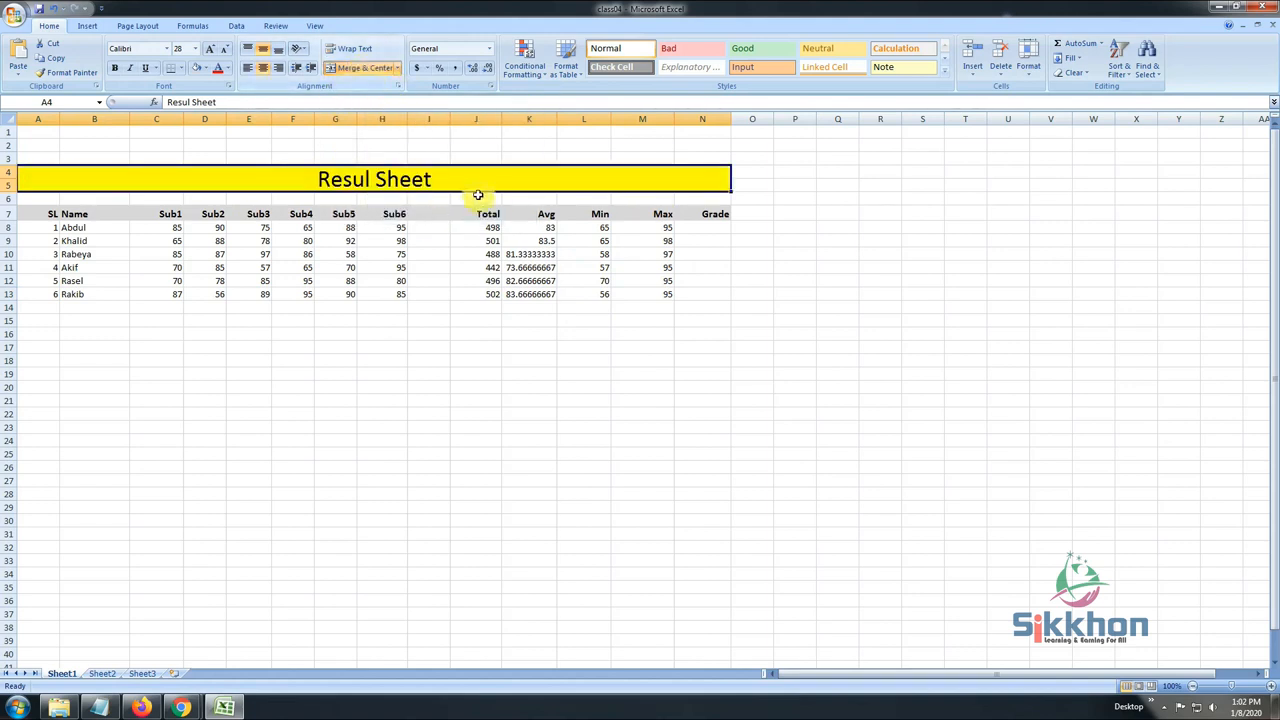
left_click(656, 293)
left_click(450, 182)
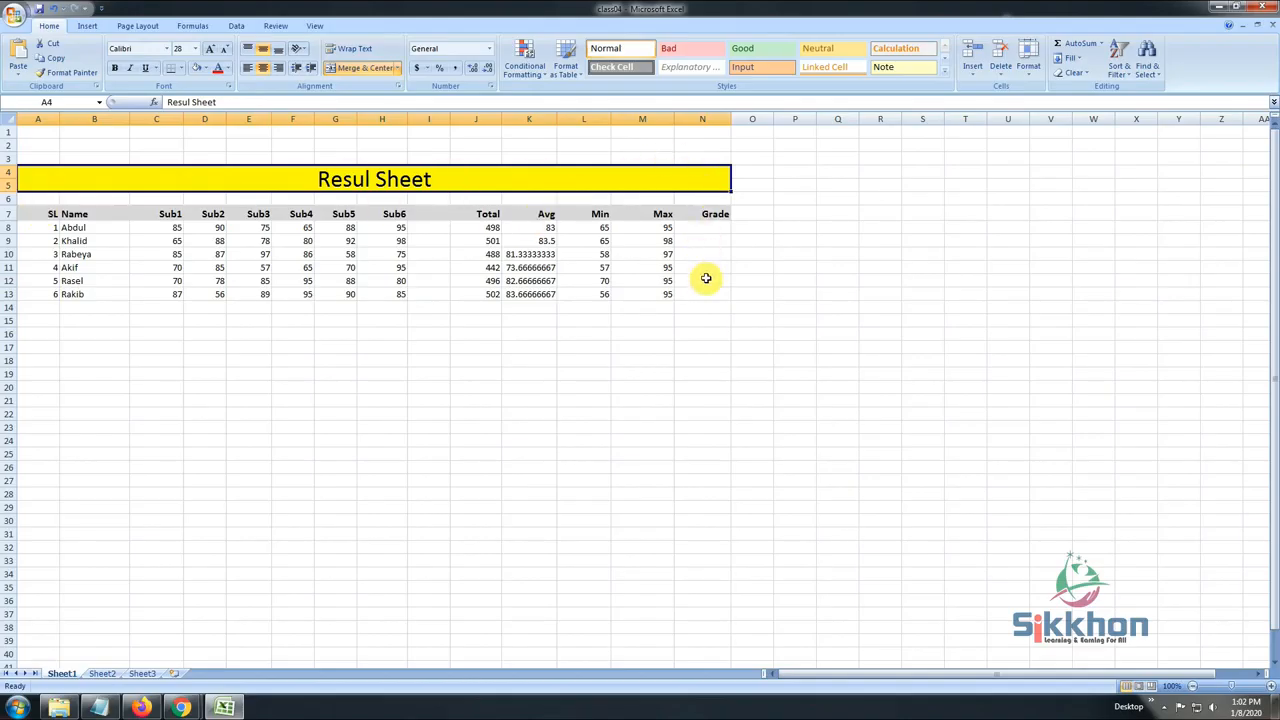
left_click(616, 348)
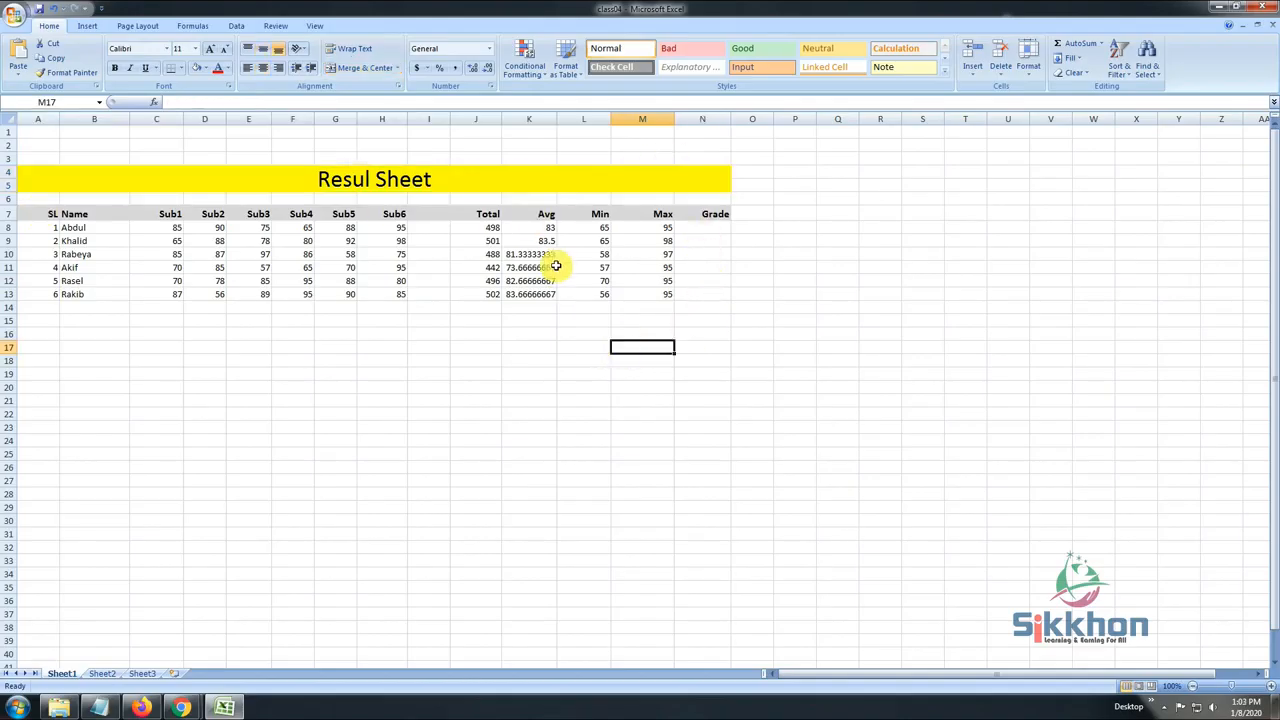
Enter the rank labels 1st, 2nd and 3rd in I15:I17 below the marks table.
left_click(238, 258)
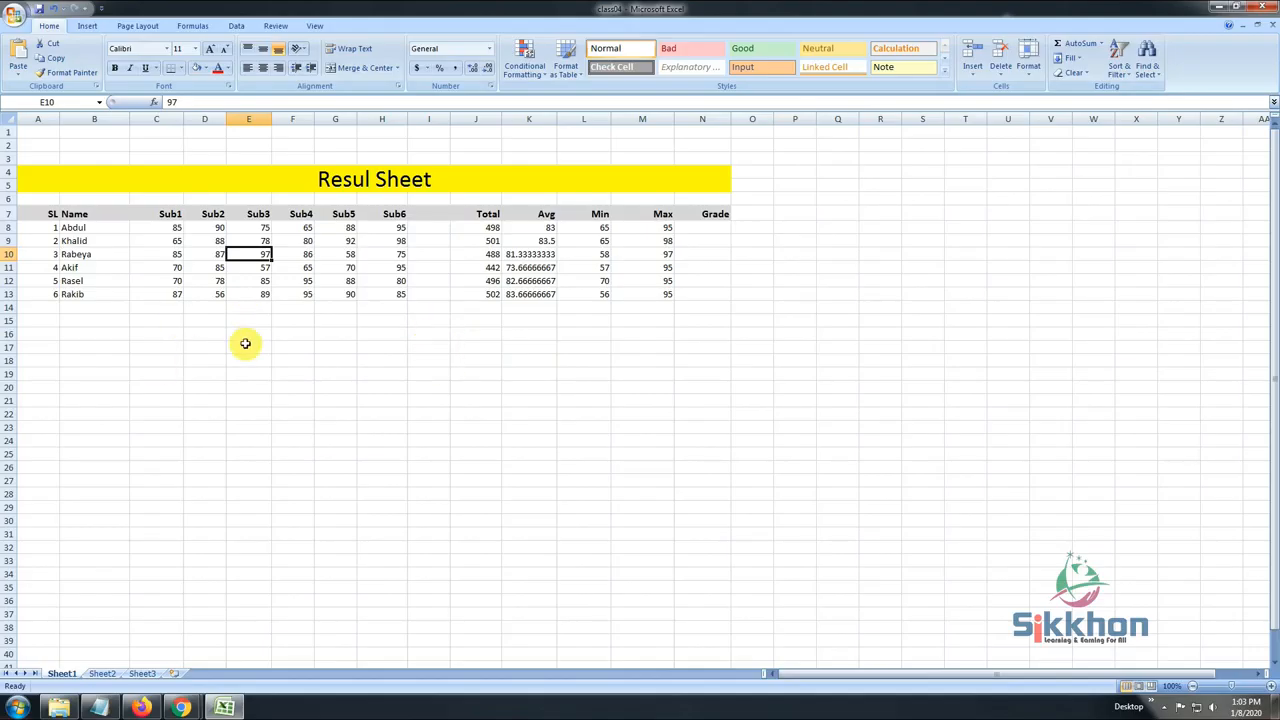
left_click(426, 324)
type("1")
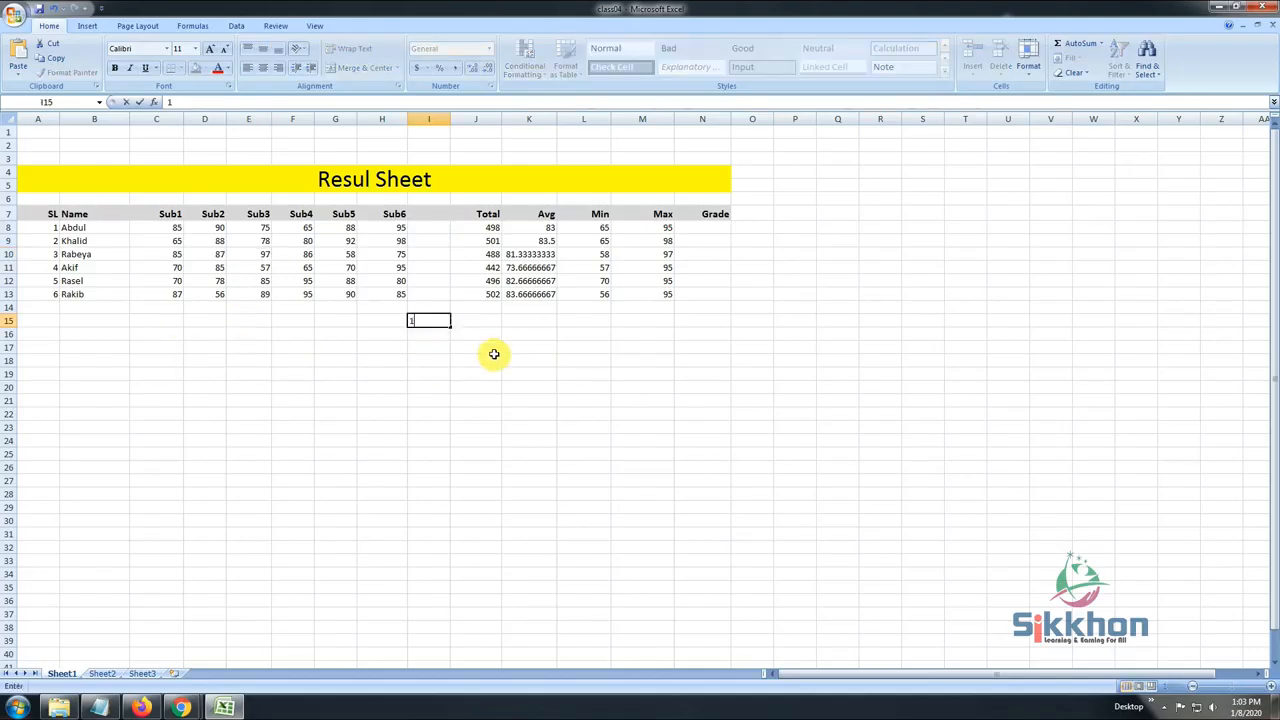
type("st")
key("Return")
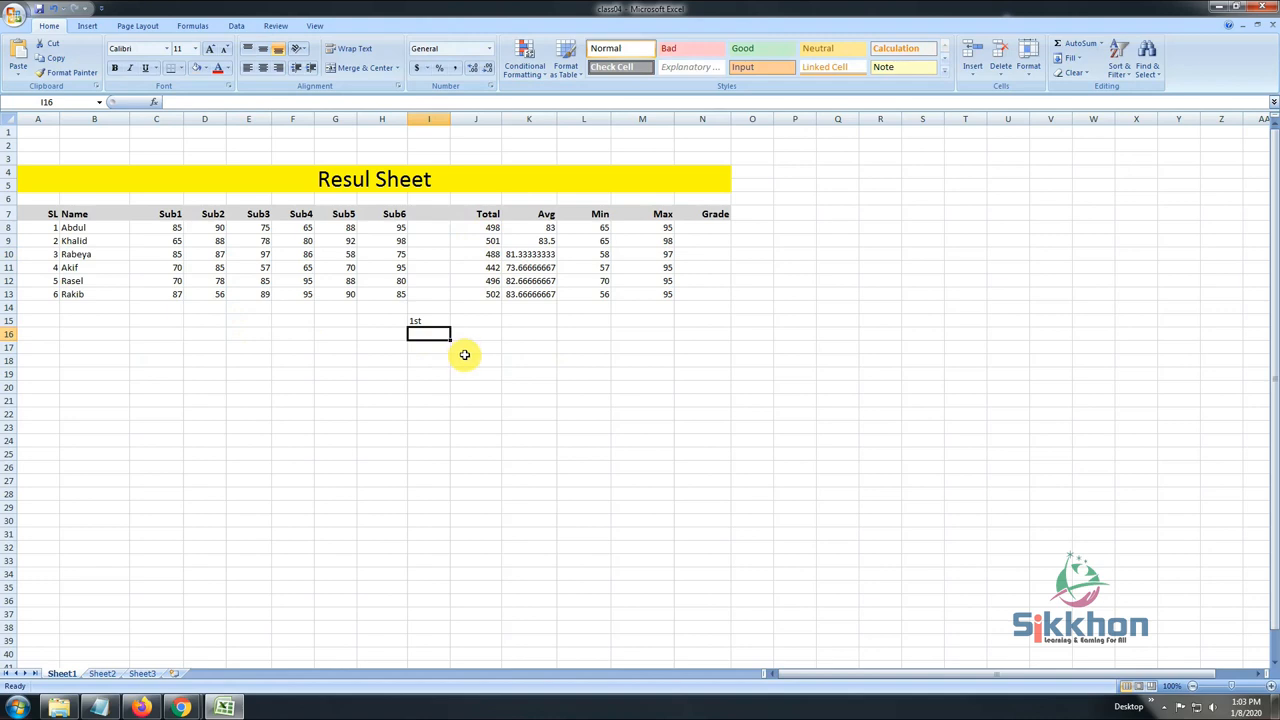
type("2nd")
left_click(435, 352)
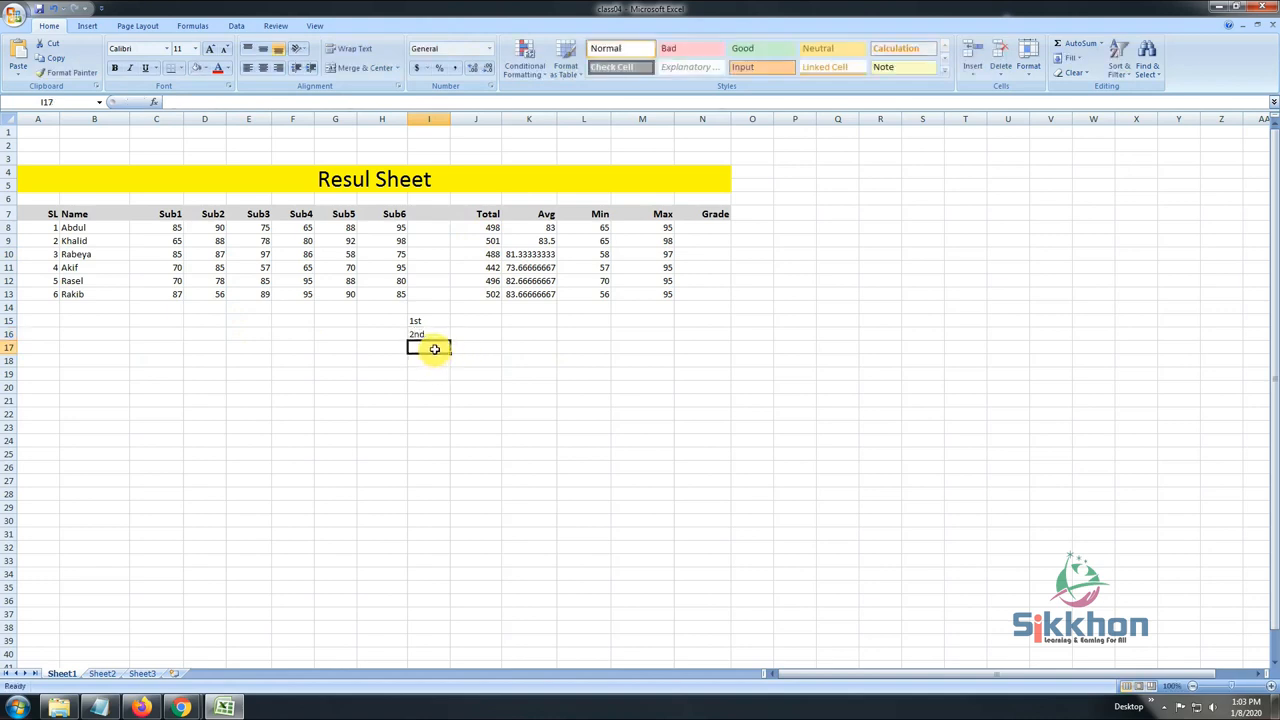
type("3rd")
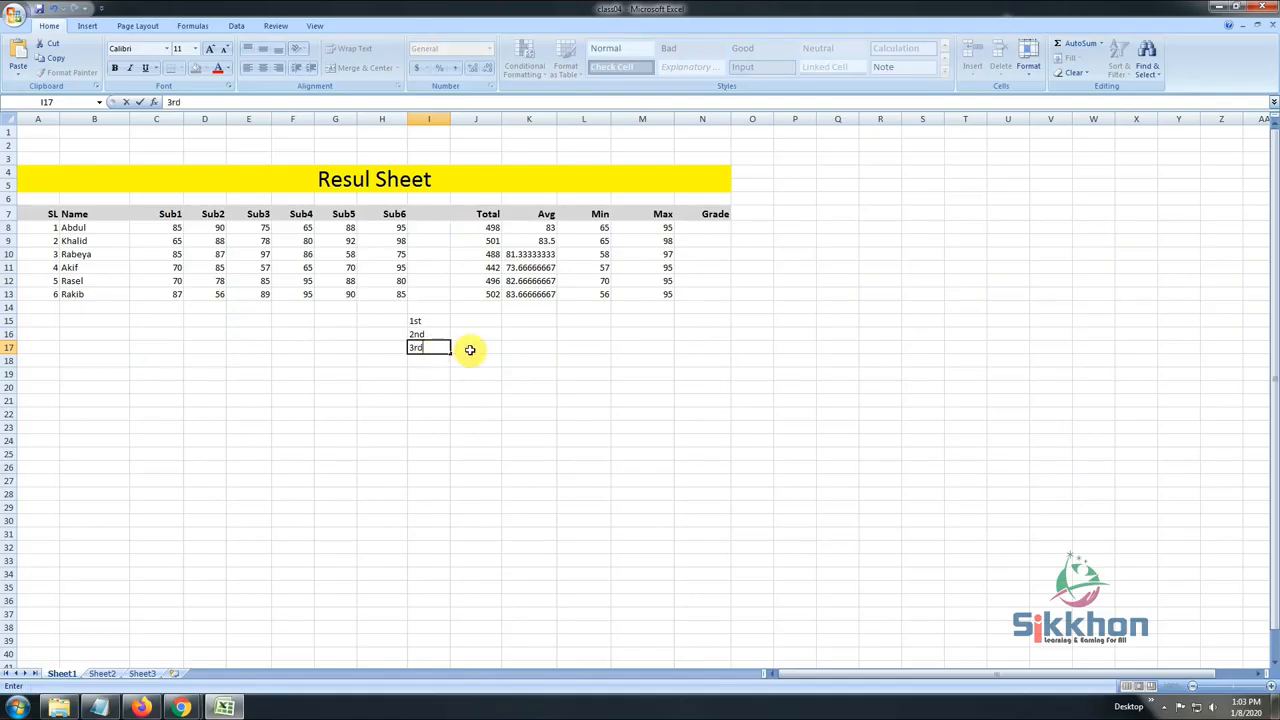
left_click(484, 346)
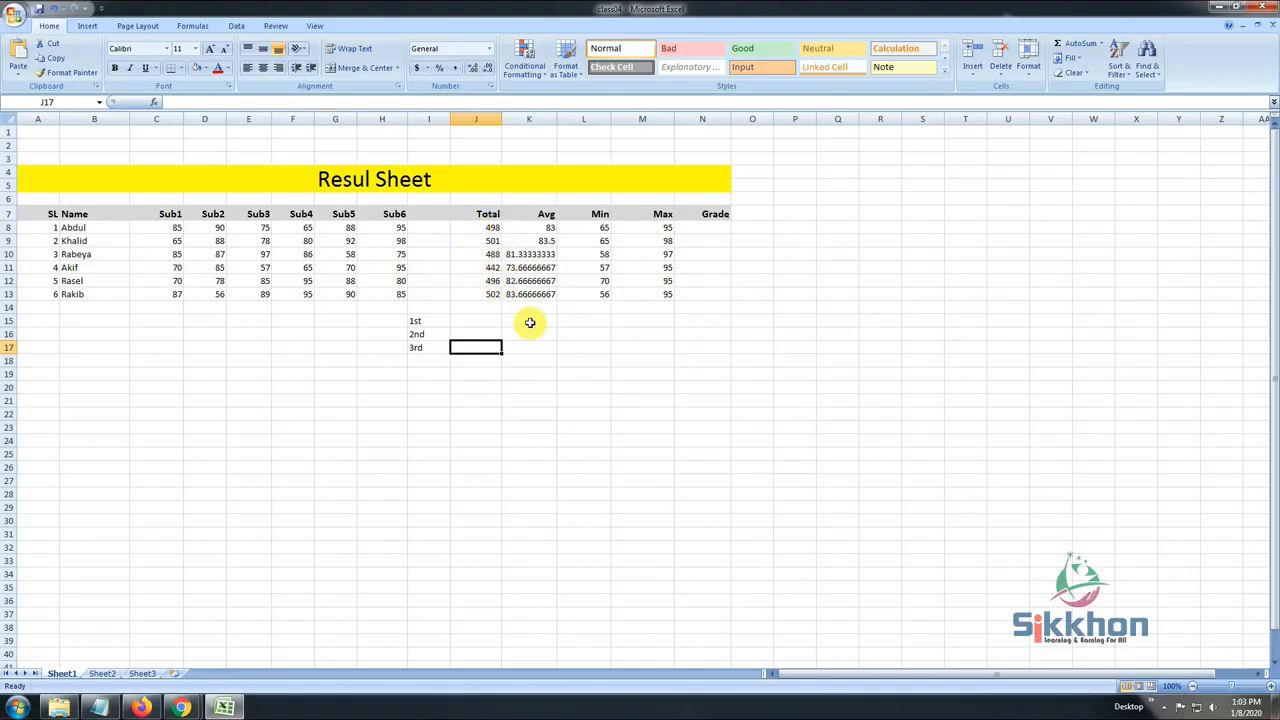
Calculate the highest total in J15 beside 1st with the formula =LARGE(J8:J13,1).
left_click(474, 323)
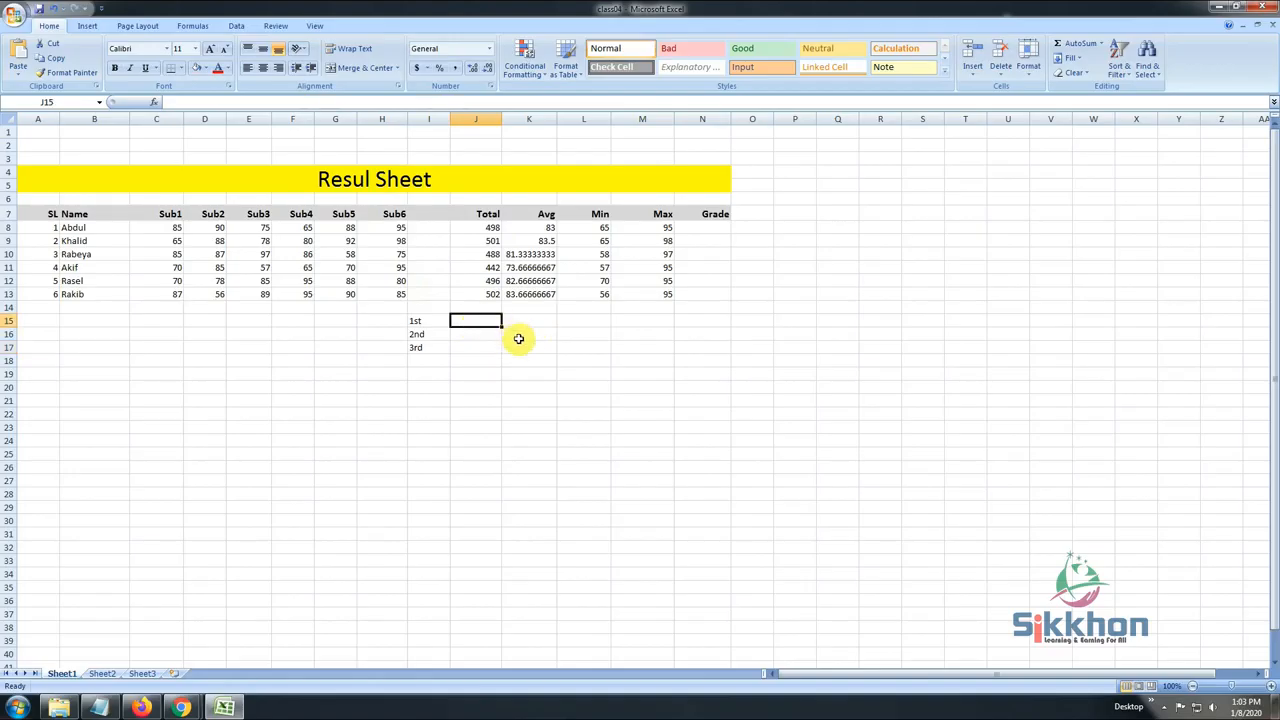
type("=")
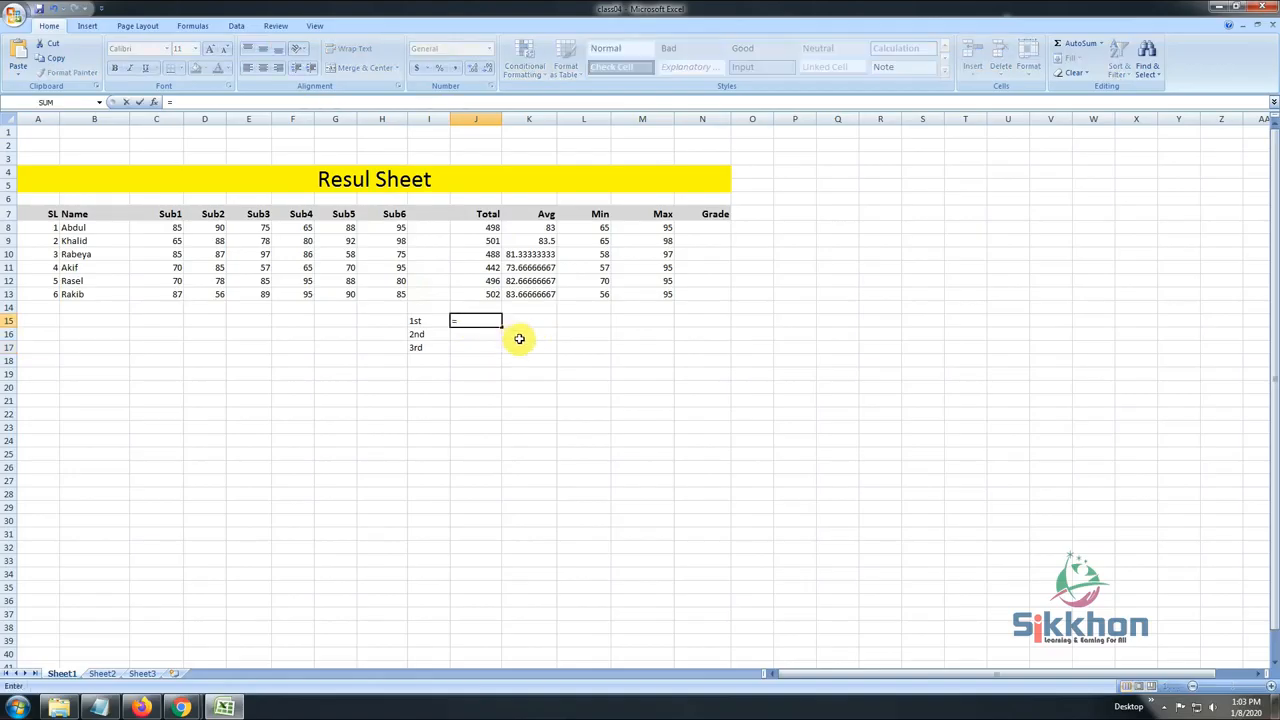
type("larg")
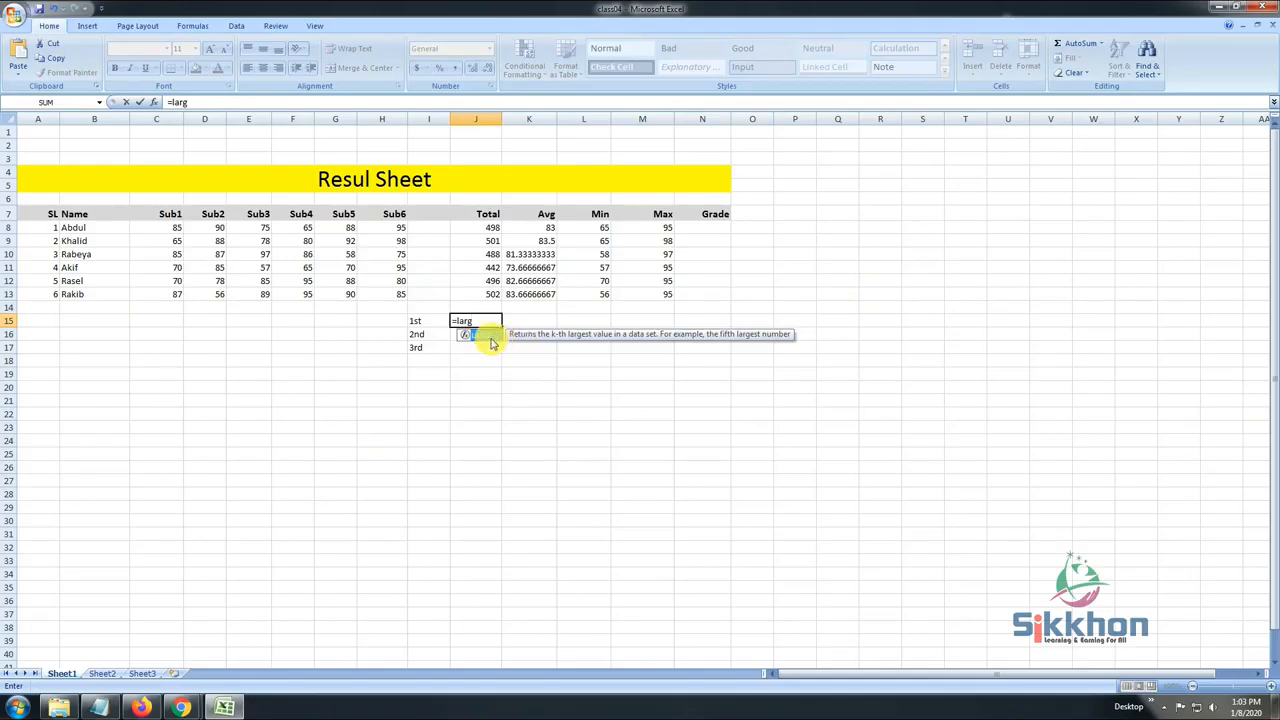
double_click(484, 335)
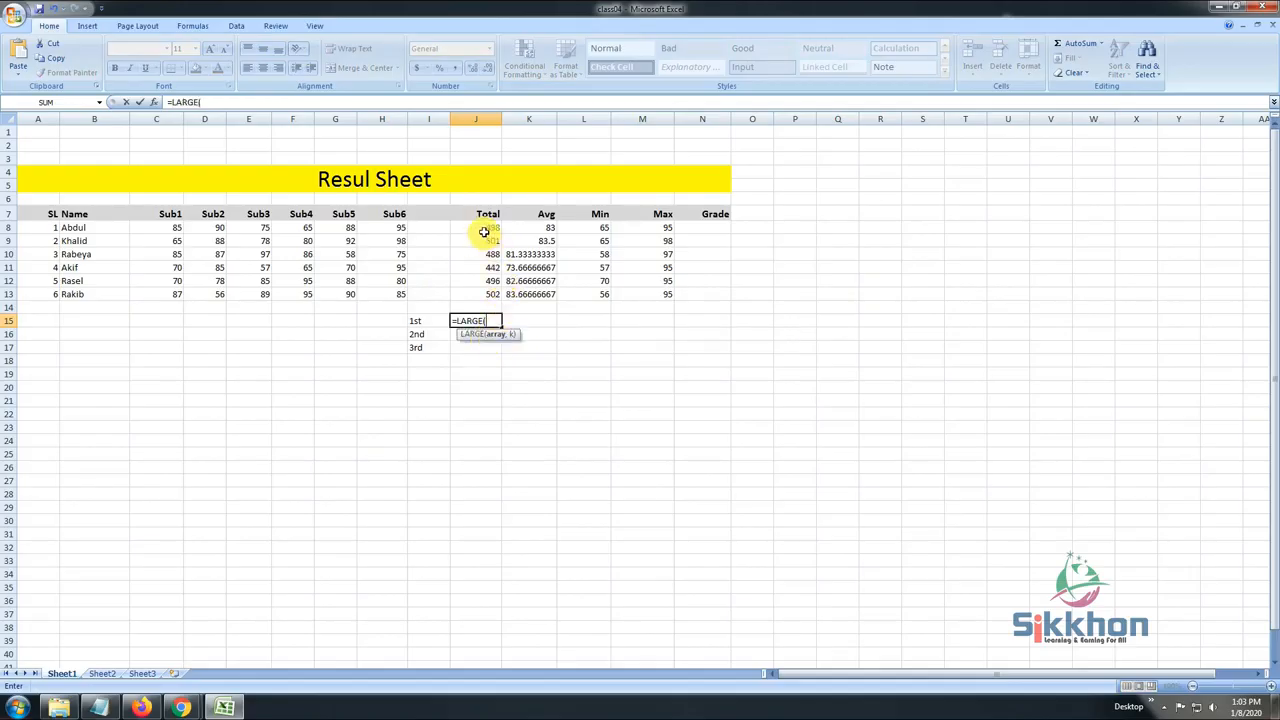
left_click_drag(484, 227, 492, 292)
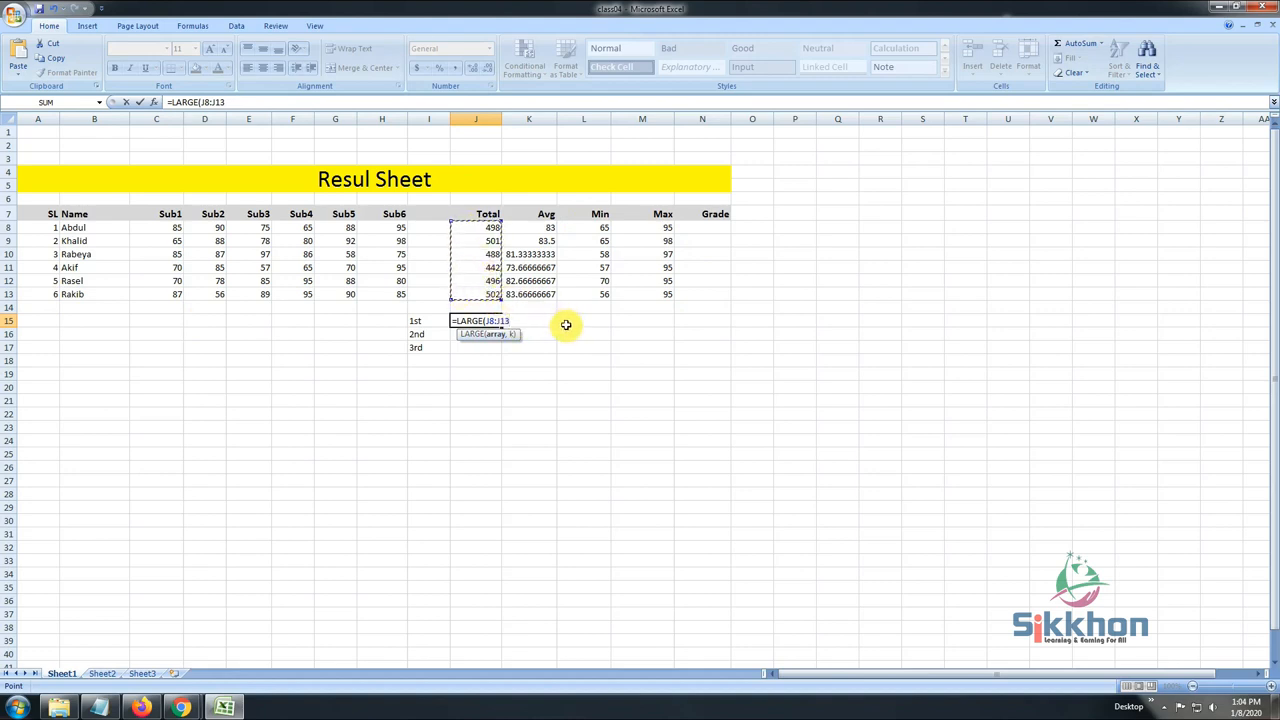
type(")")
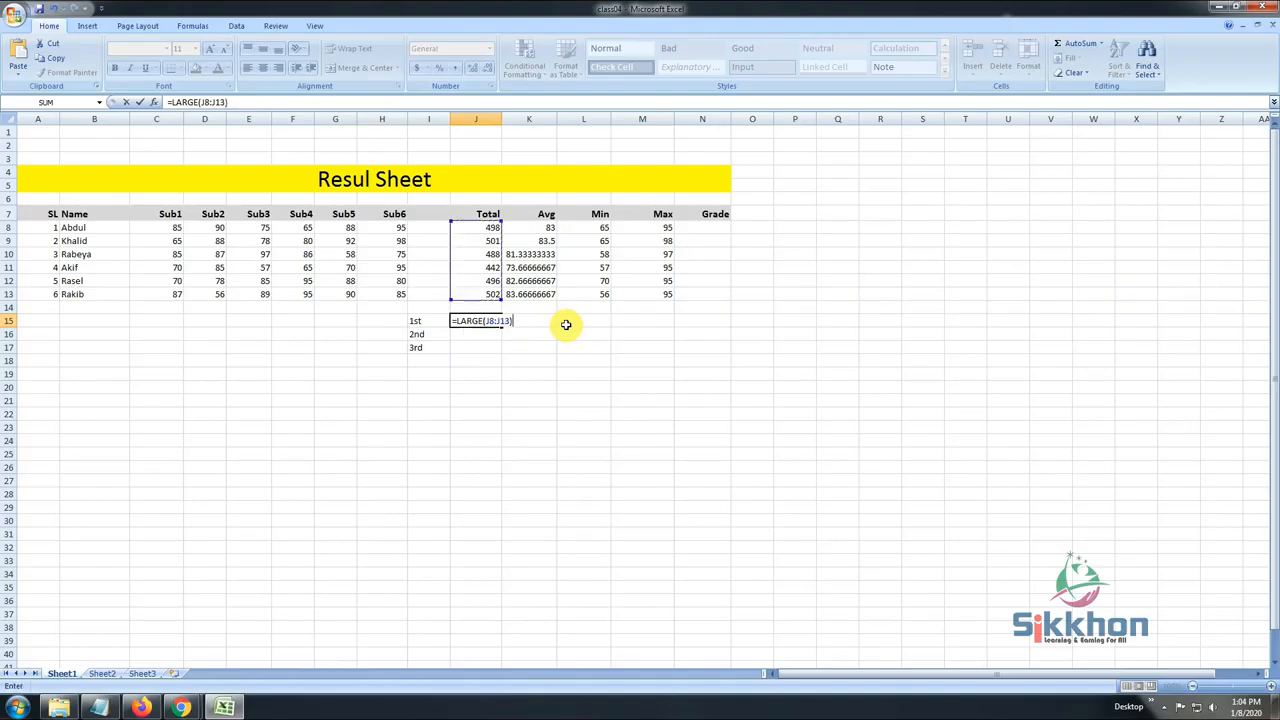
left_click(509, 322)
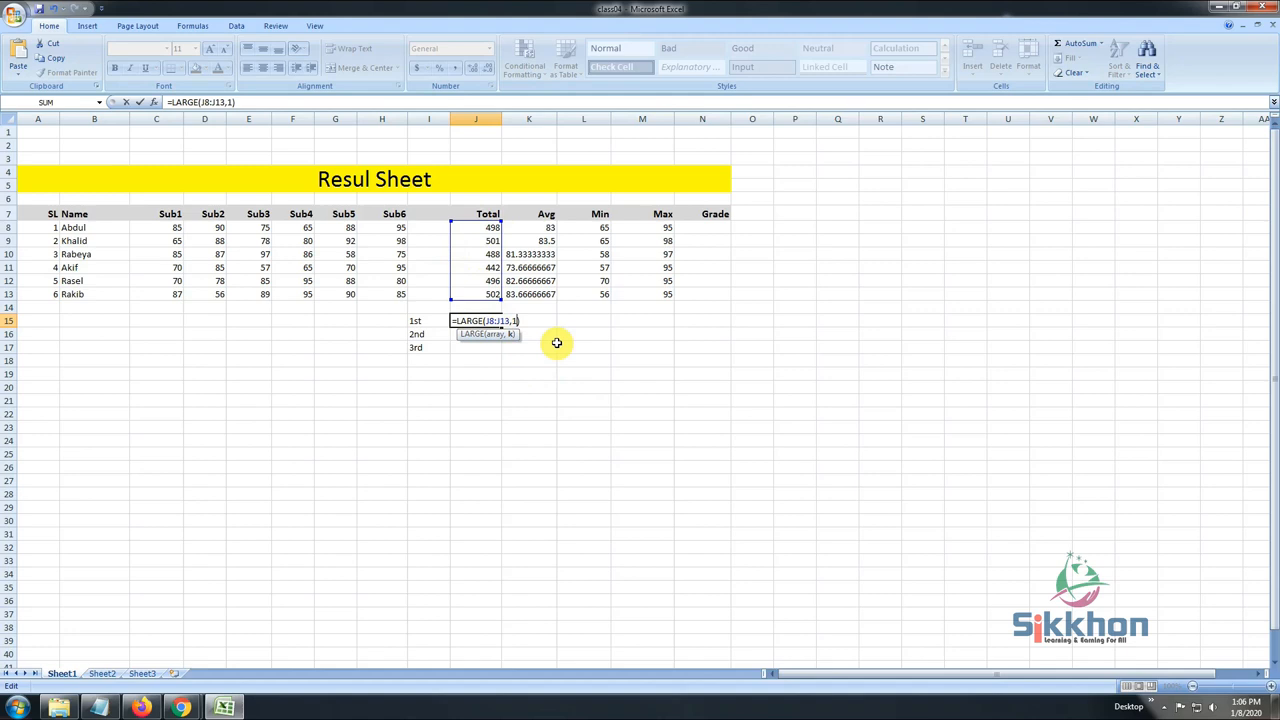
key("Return")
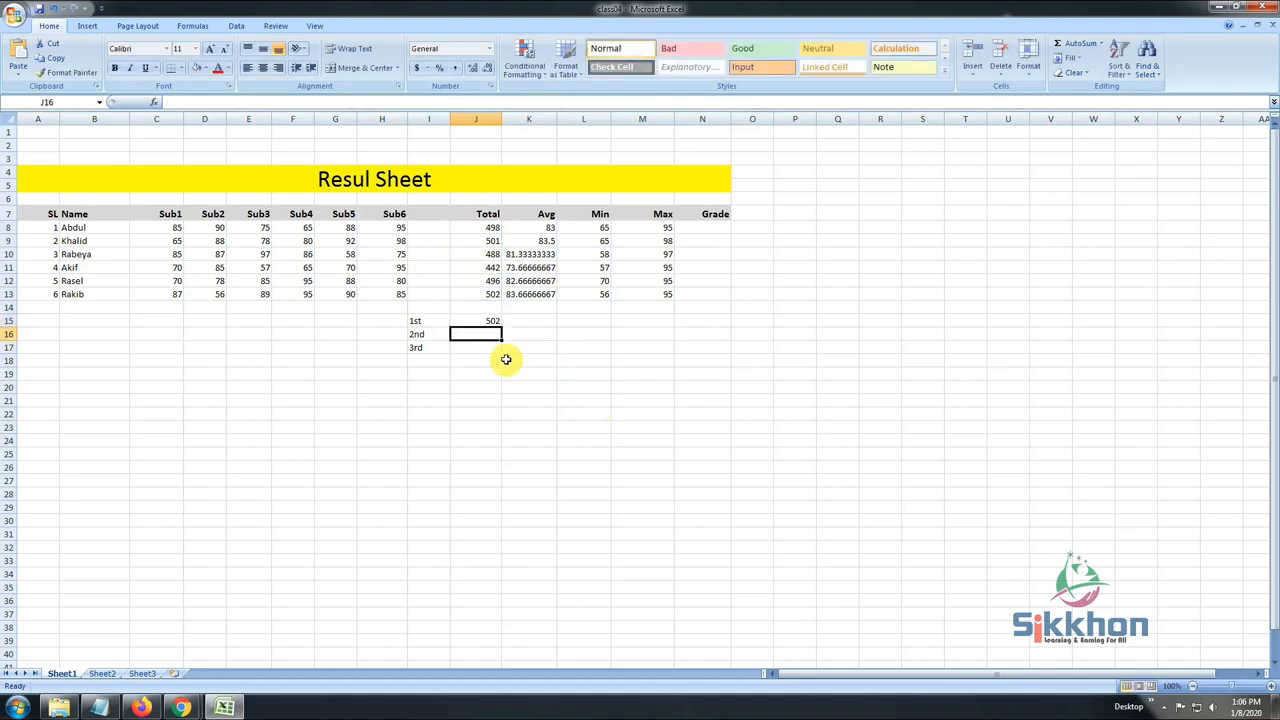
left_click(490, 321)
left_click_drag(490, 226, 501, 293)
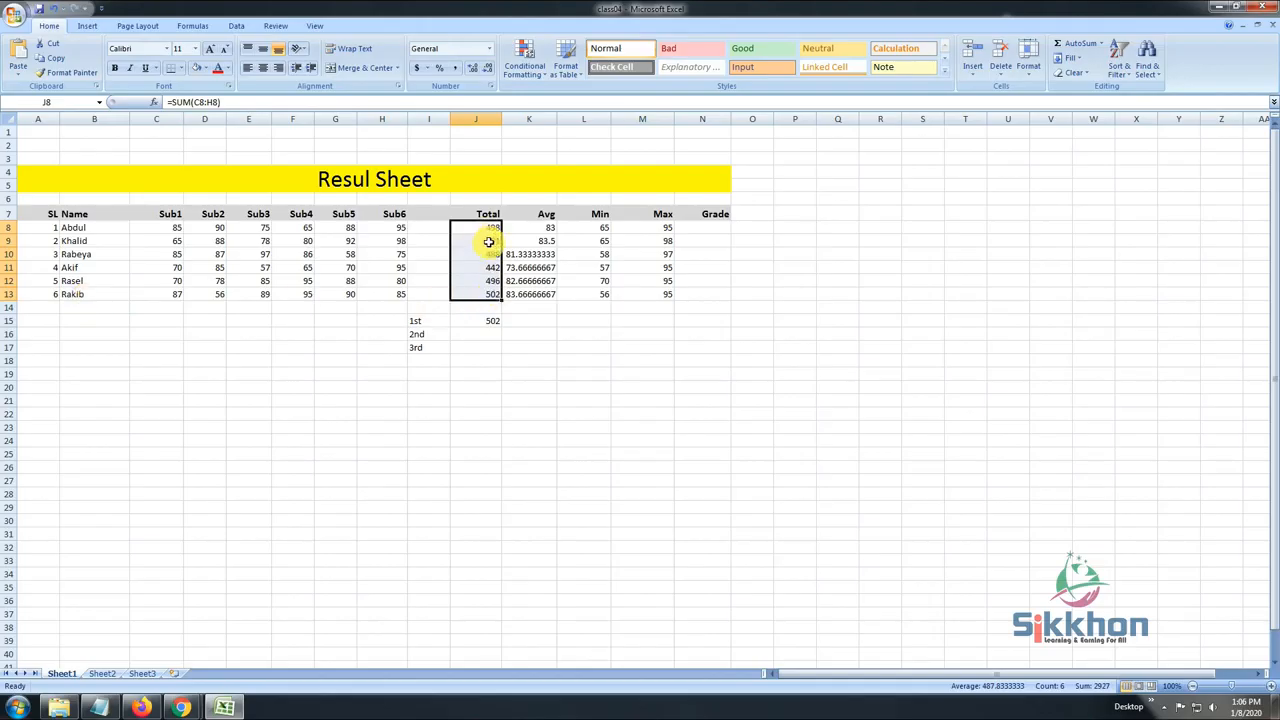
Calculate the second-highest total in J16 with =LARGE(J8:J13,2) and compare it with the formula in J15.
left_click(489, 332)
type("=la")
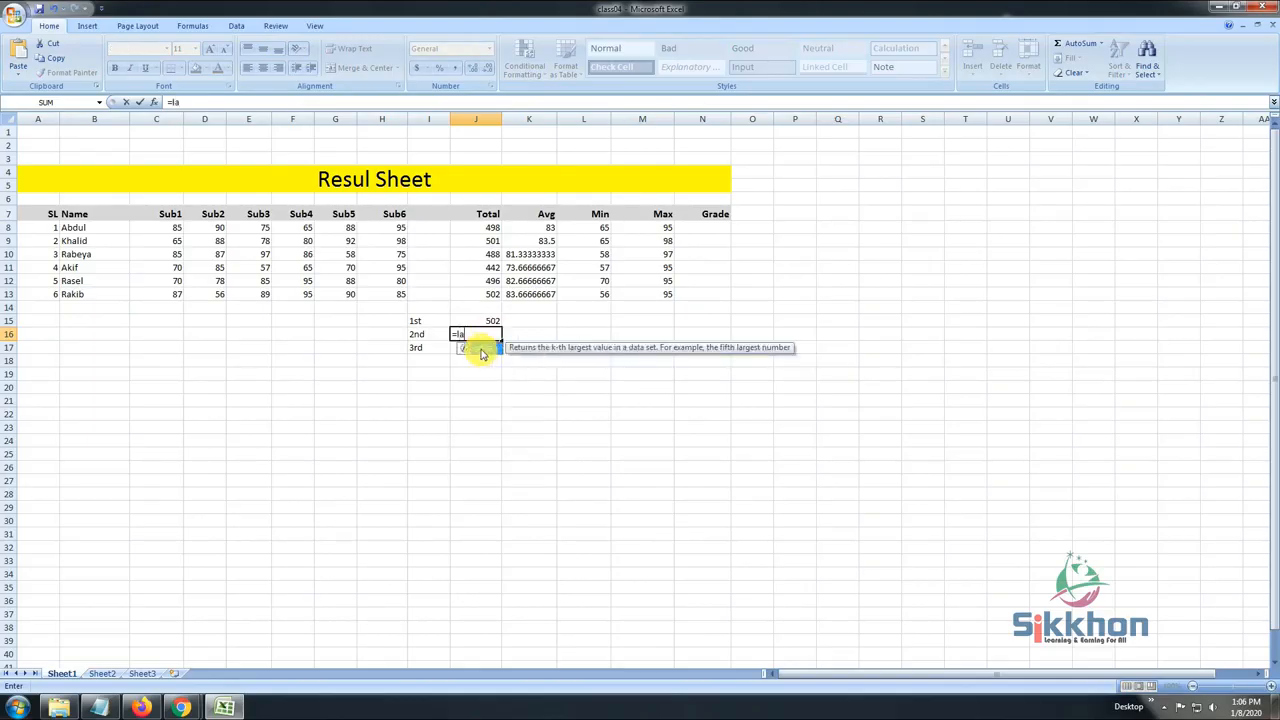
double_click(495, 348)
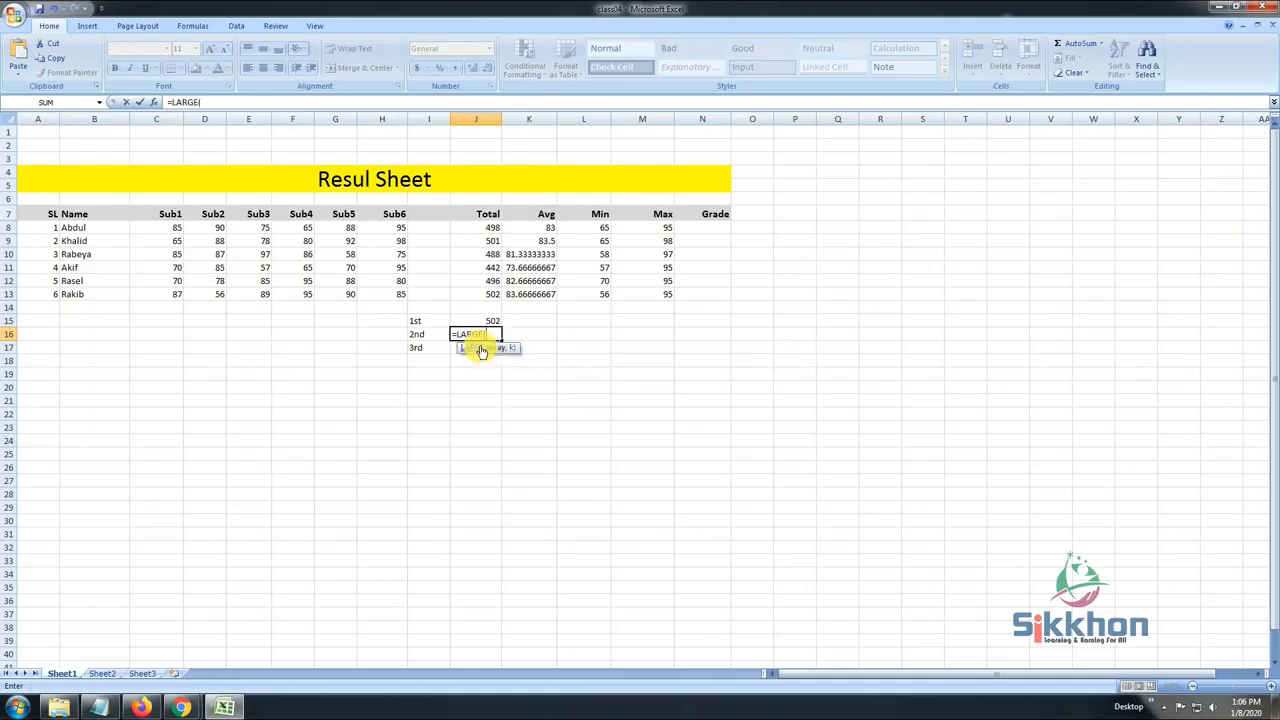
left_click(488, 228)
left_click_drag(488, 228, 496, 293)
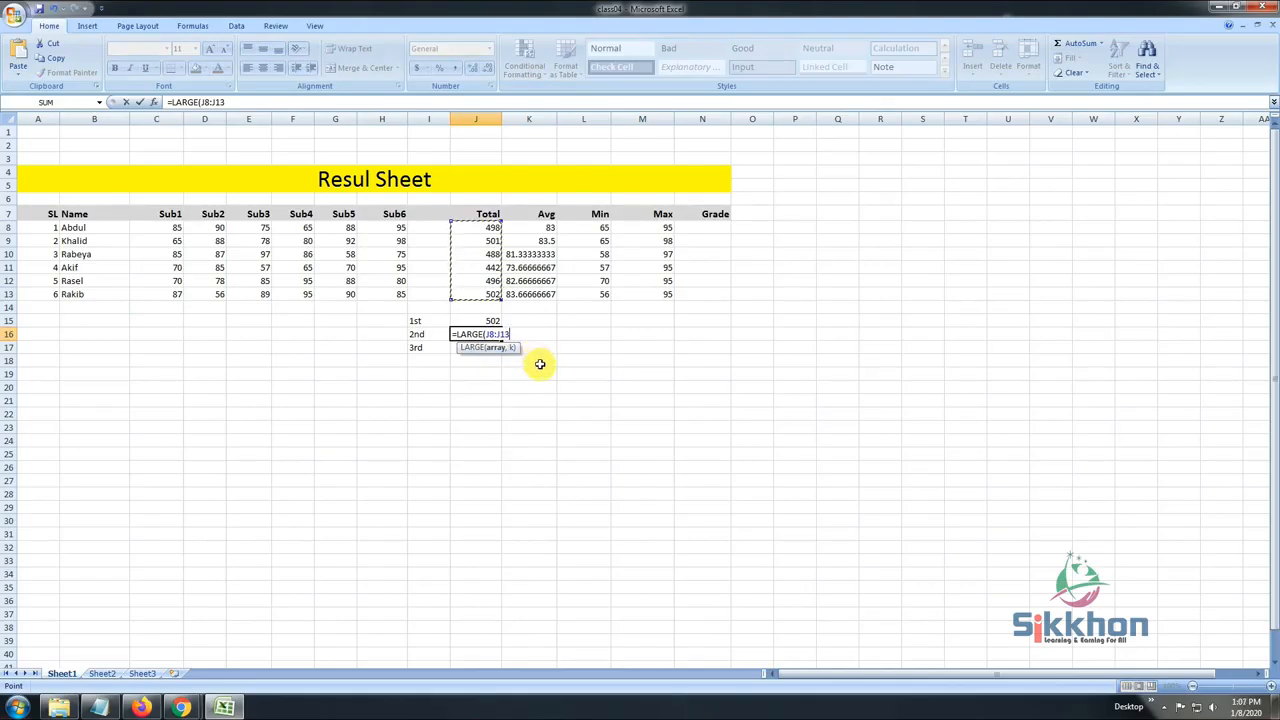
type(",2")
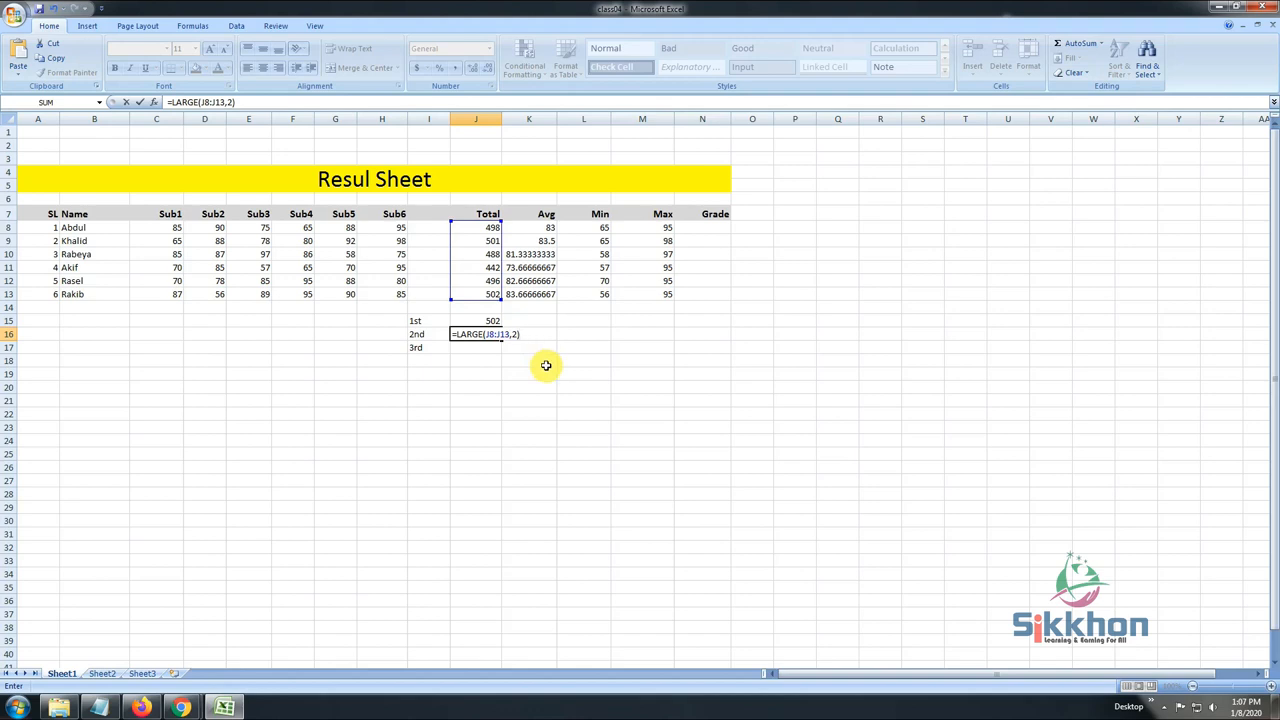
key("Return")
left_click(483, 334)
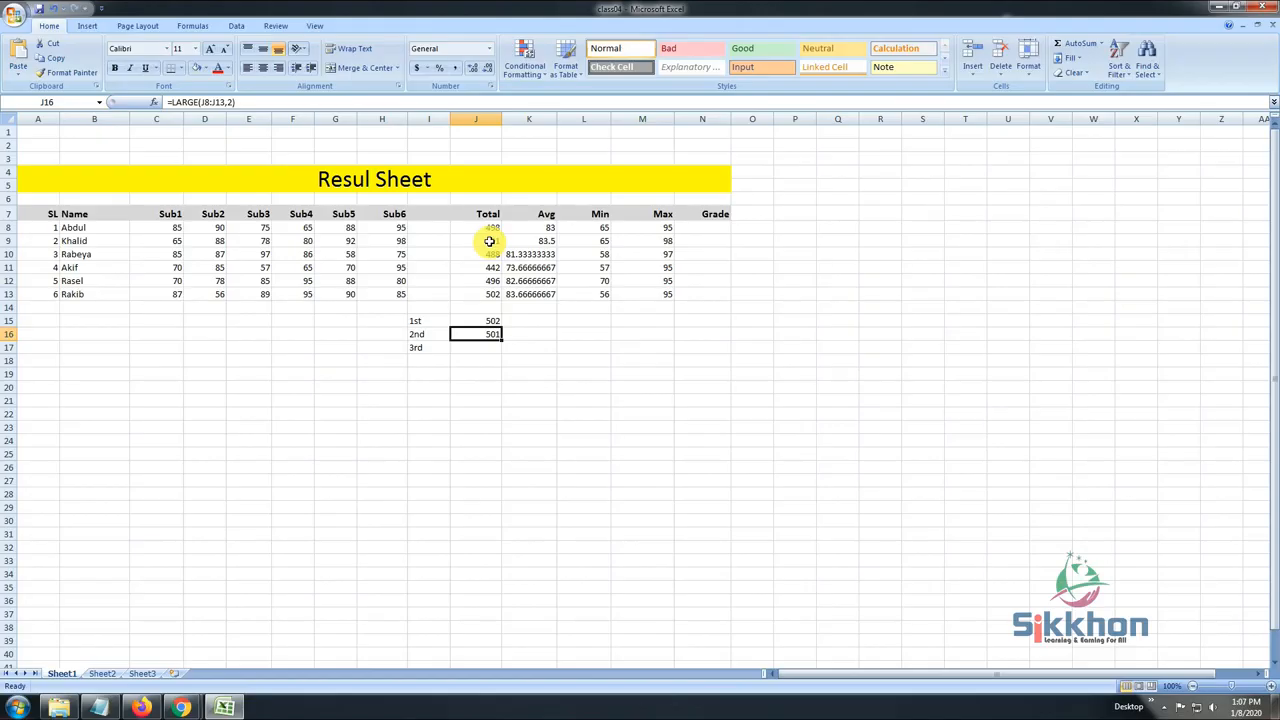
left_click(486, 321)
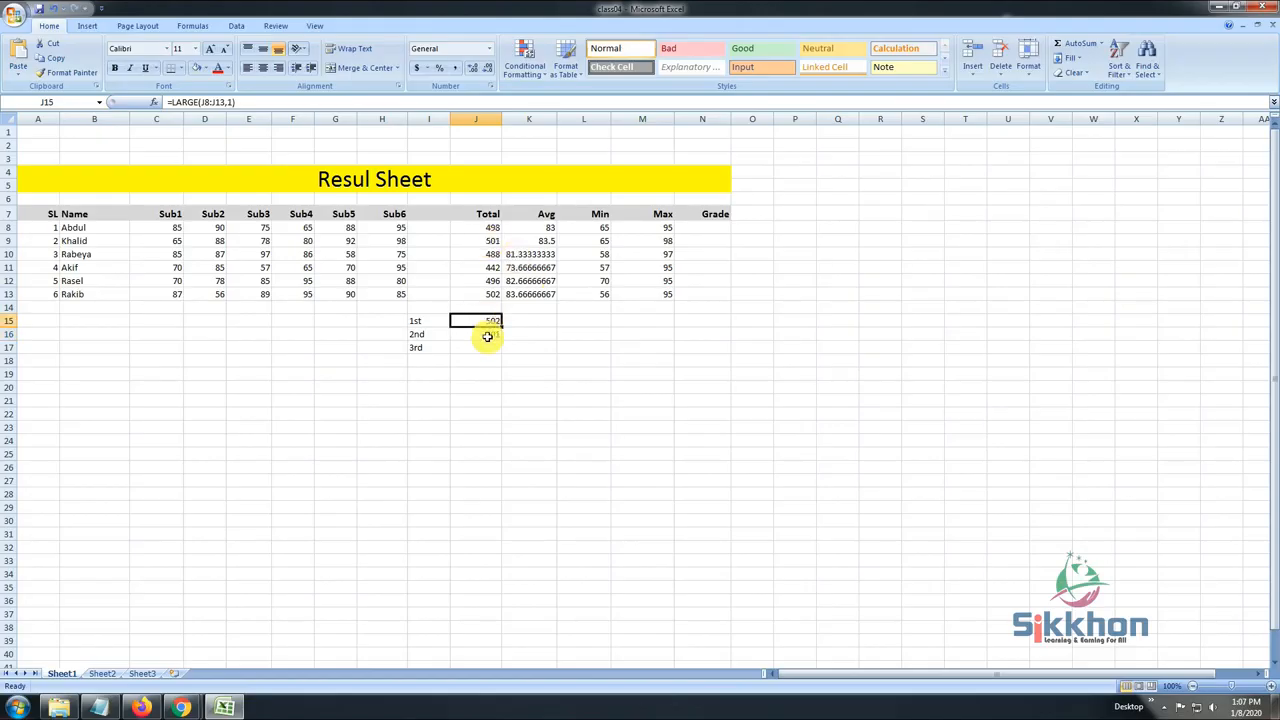
left_click(237, 102)
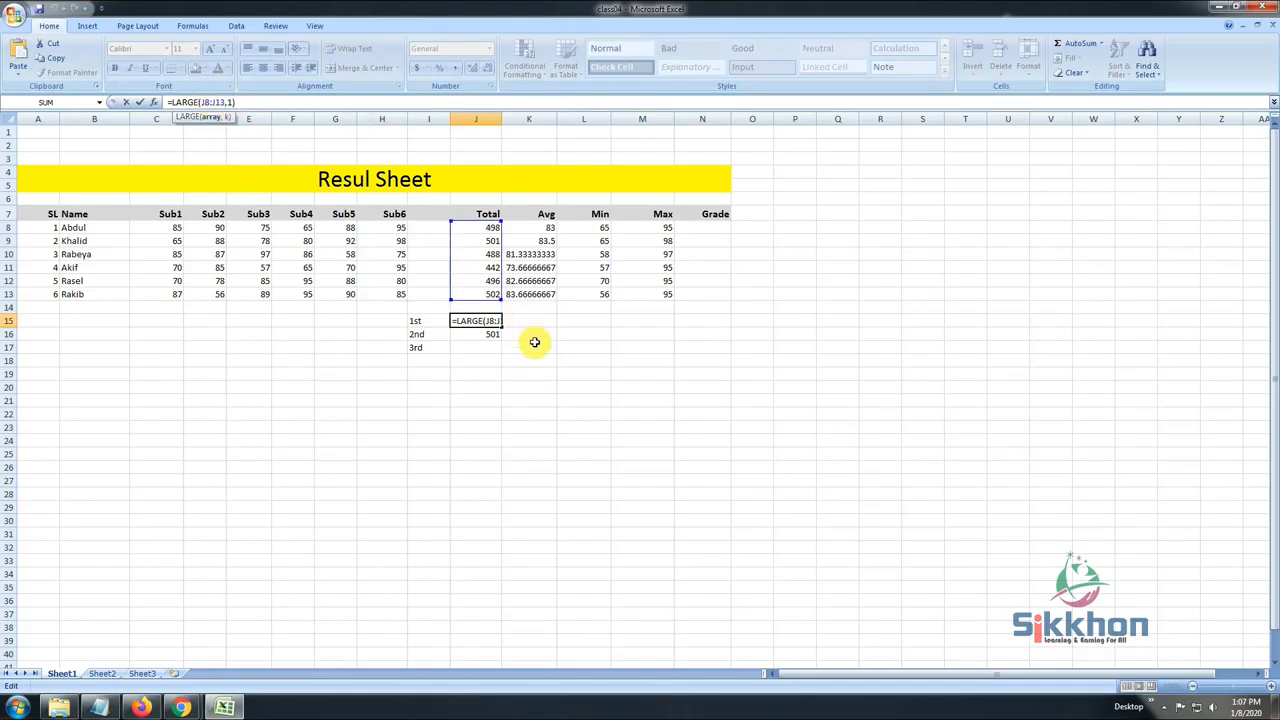
key("Return")
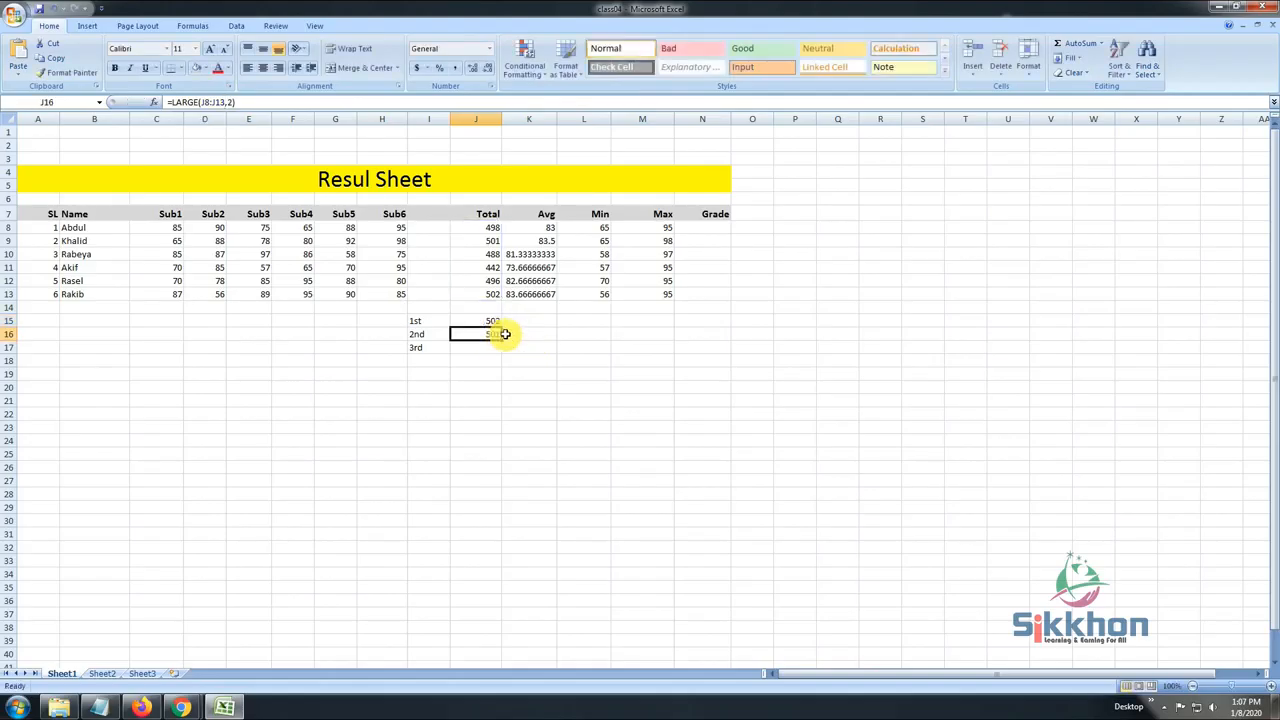
Calculate the third-highest total in J17 beside 3rd with the formula =LARGE(J8:J13,3).
left_click(486, 347)
left_click(500, 345)
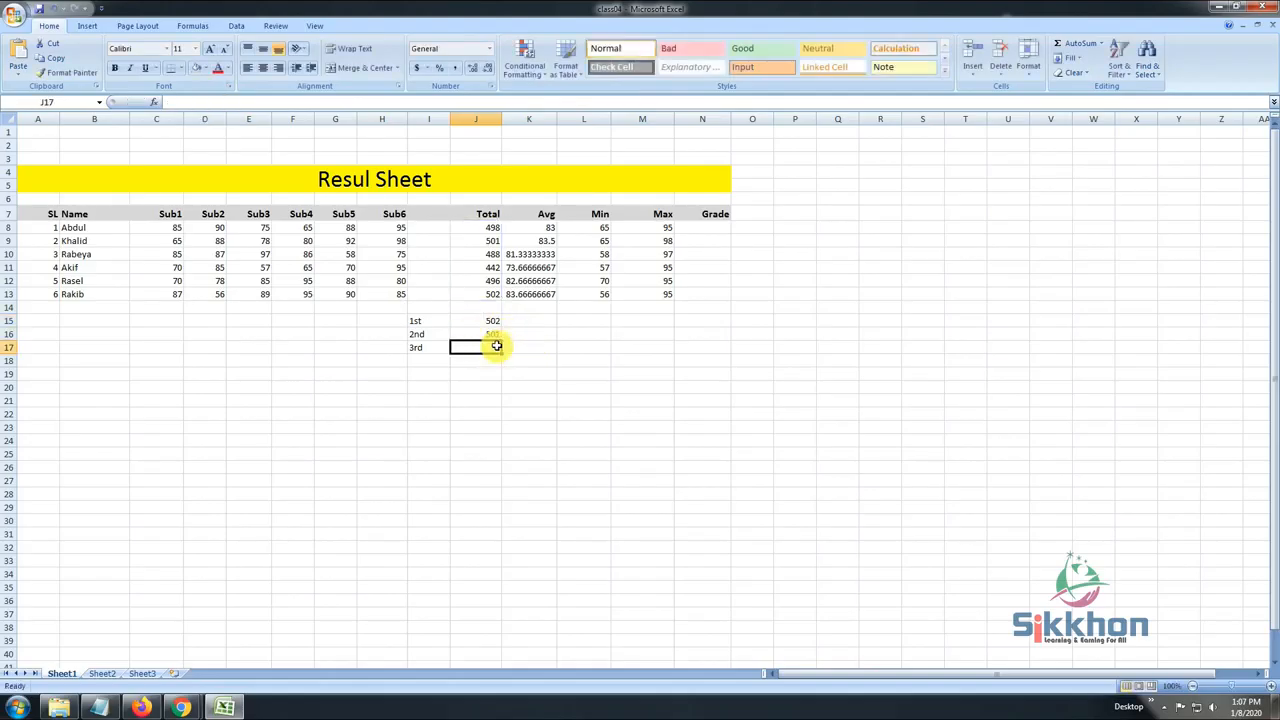
type("=lar")
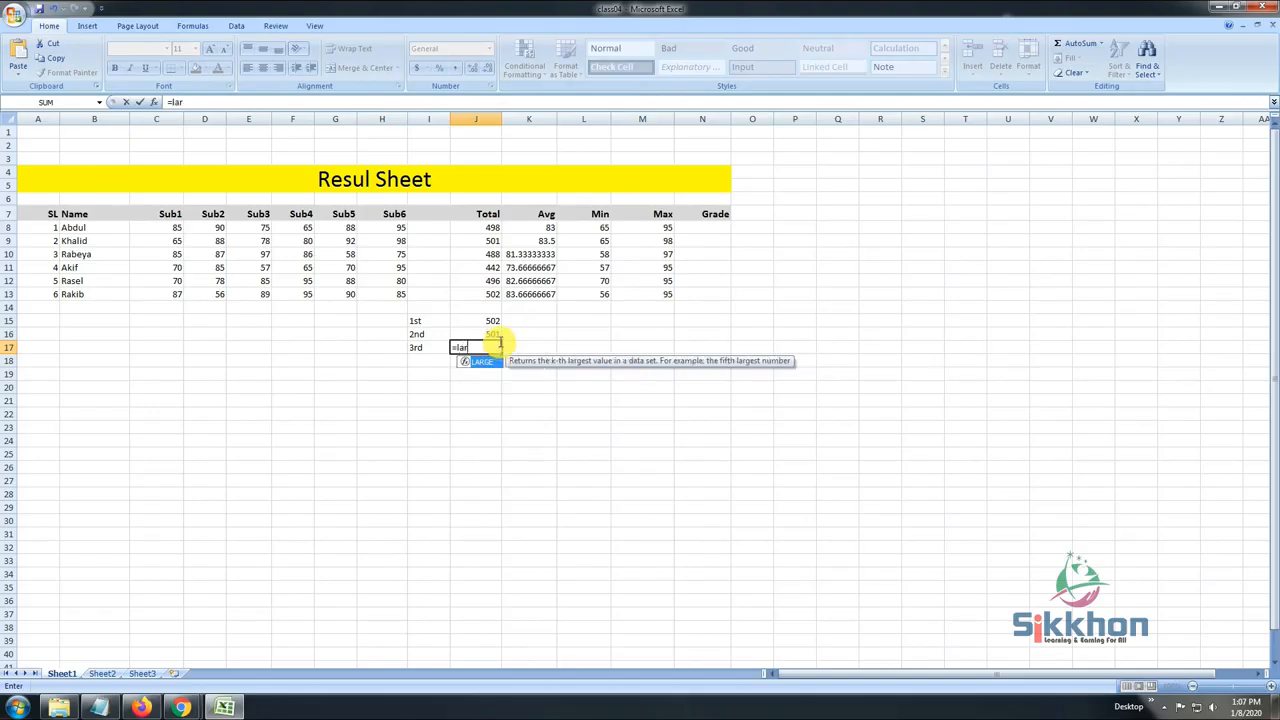
type("g")
double_click(480, 361)
left_click_drag(480, 232, 490, 294)
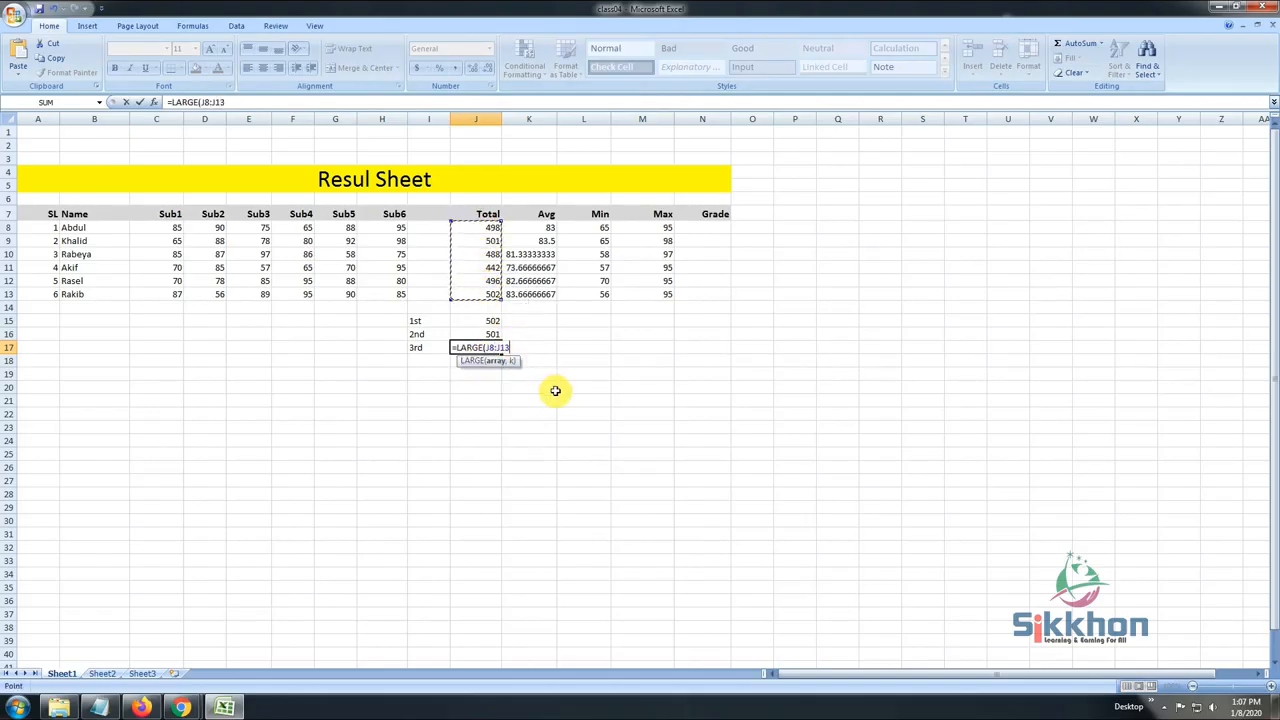
type(",")
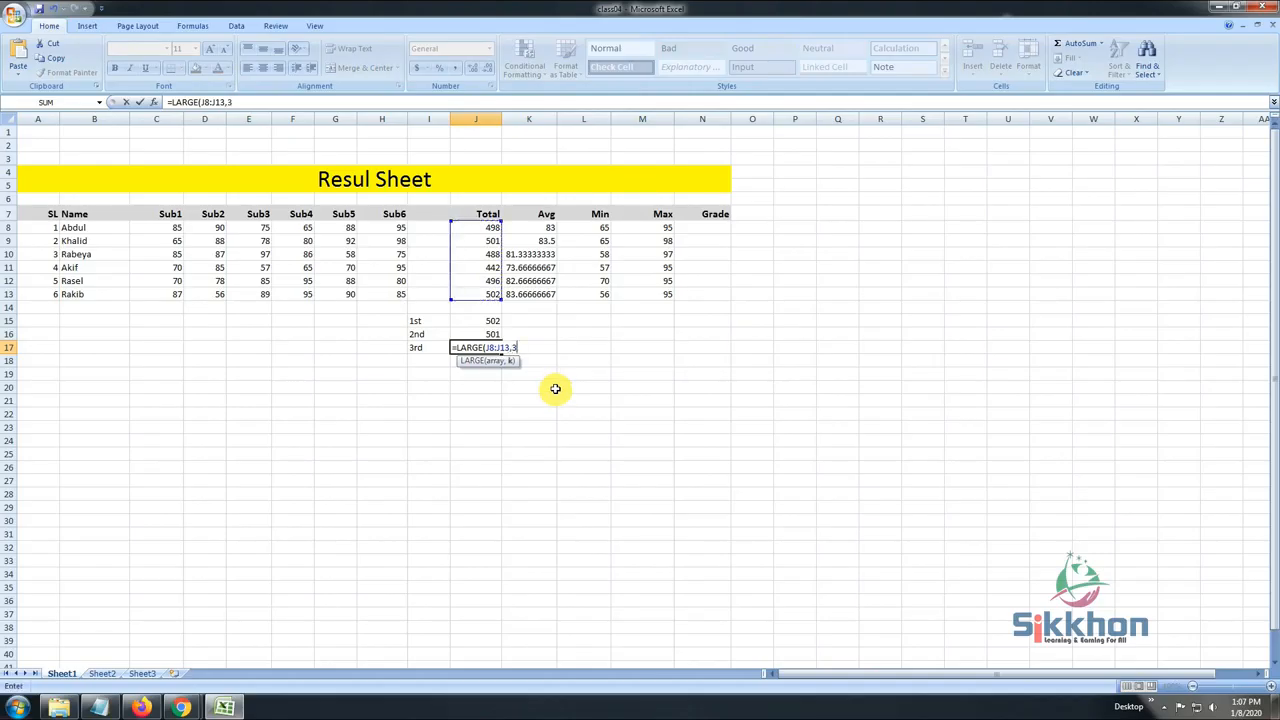
type("3)")
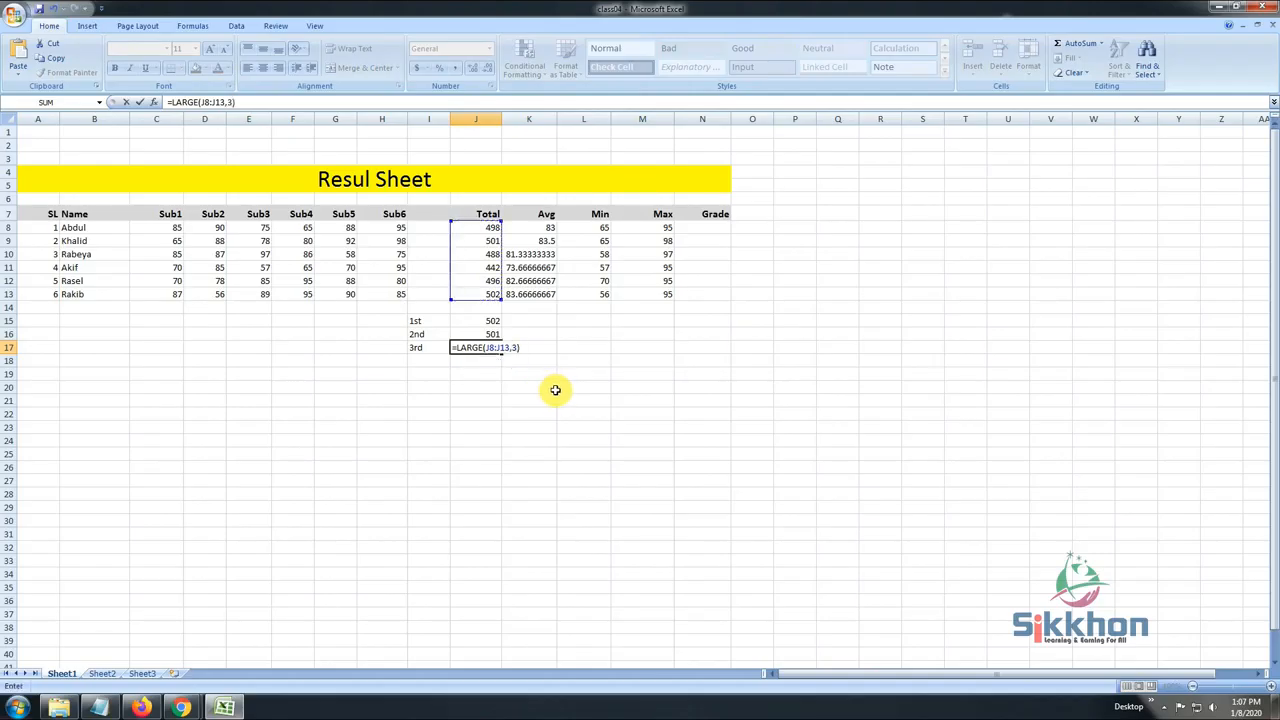
key("Return")
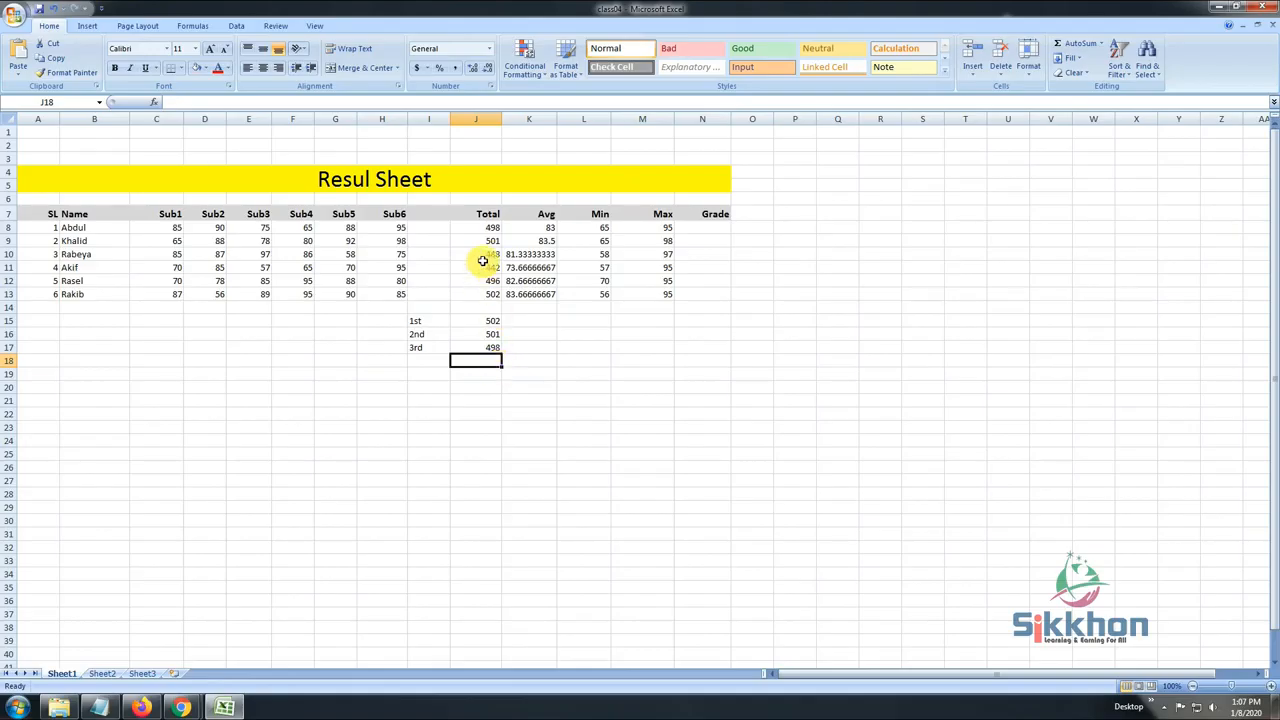
Check the ranking formulas in J15:J17 against the students' totals in J8:J13.
left_click(482, 321)
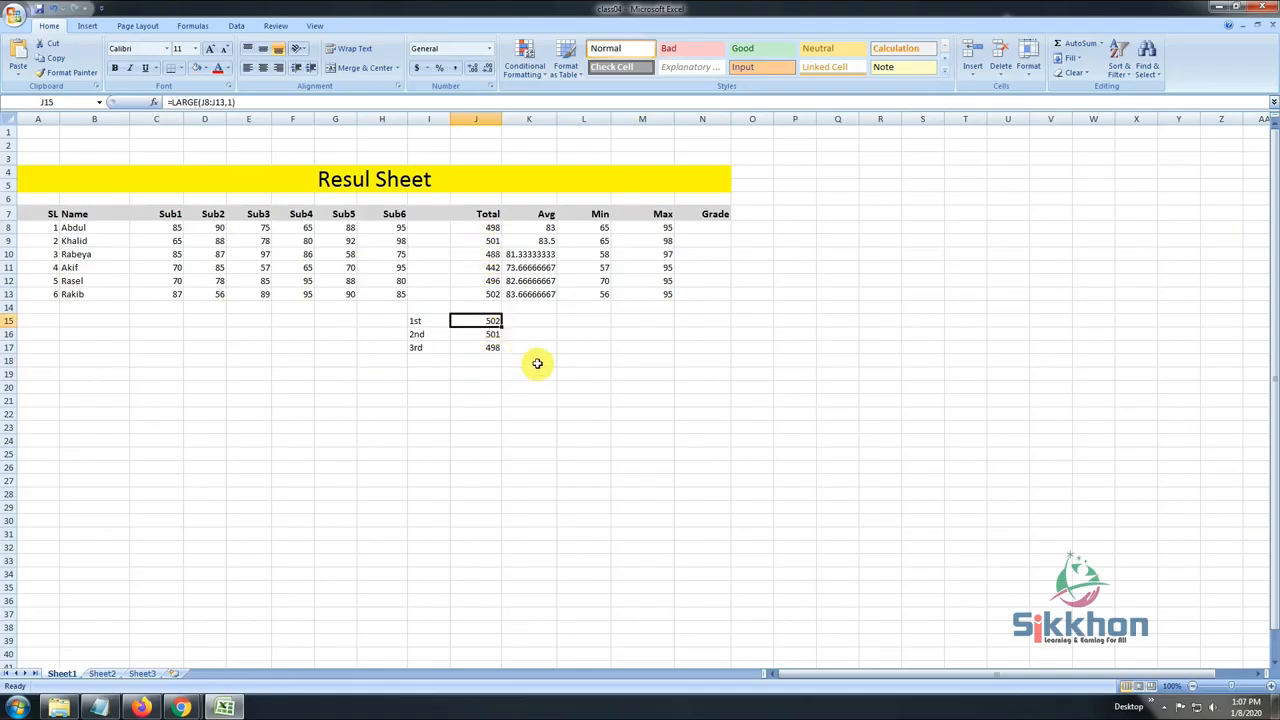
left_click(487, 228)
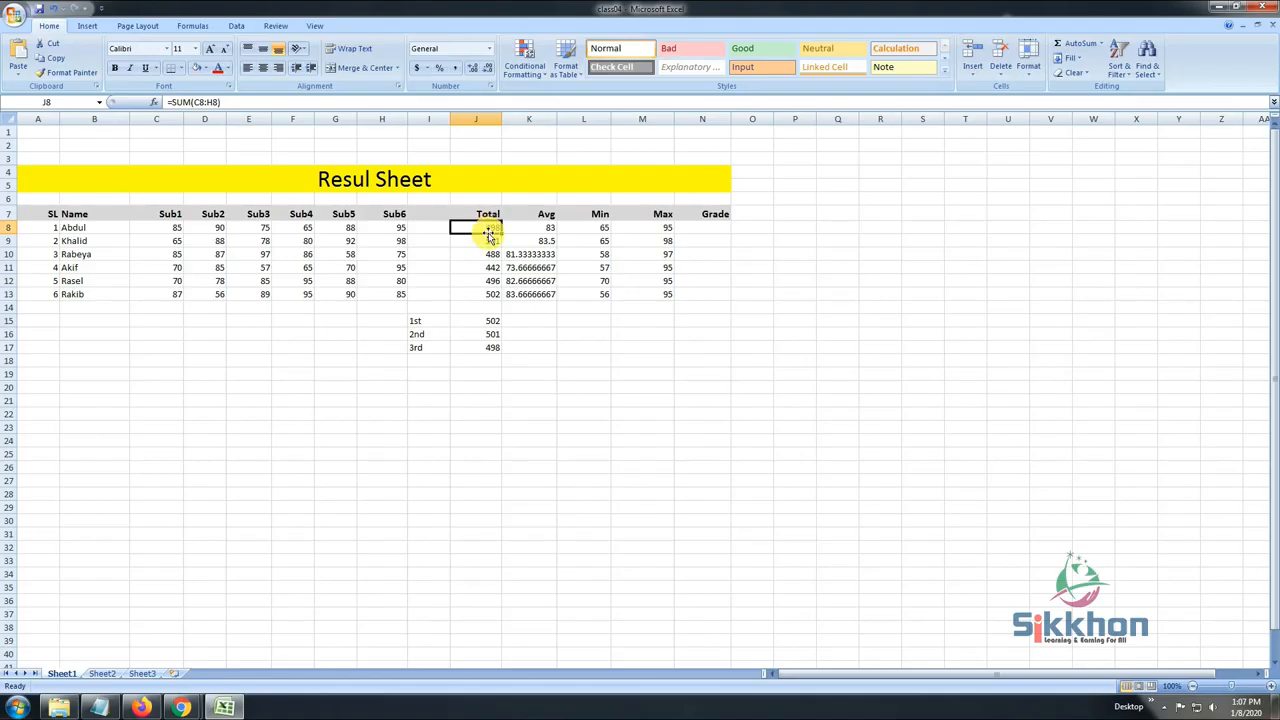
left_click(491, 296)
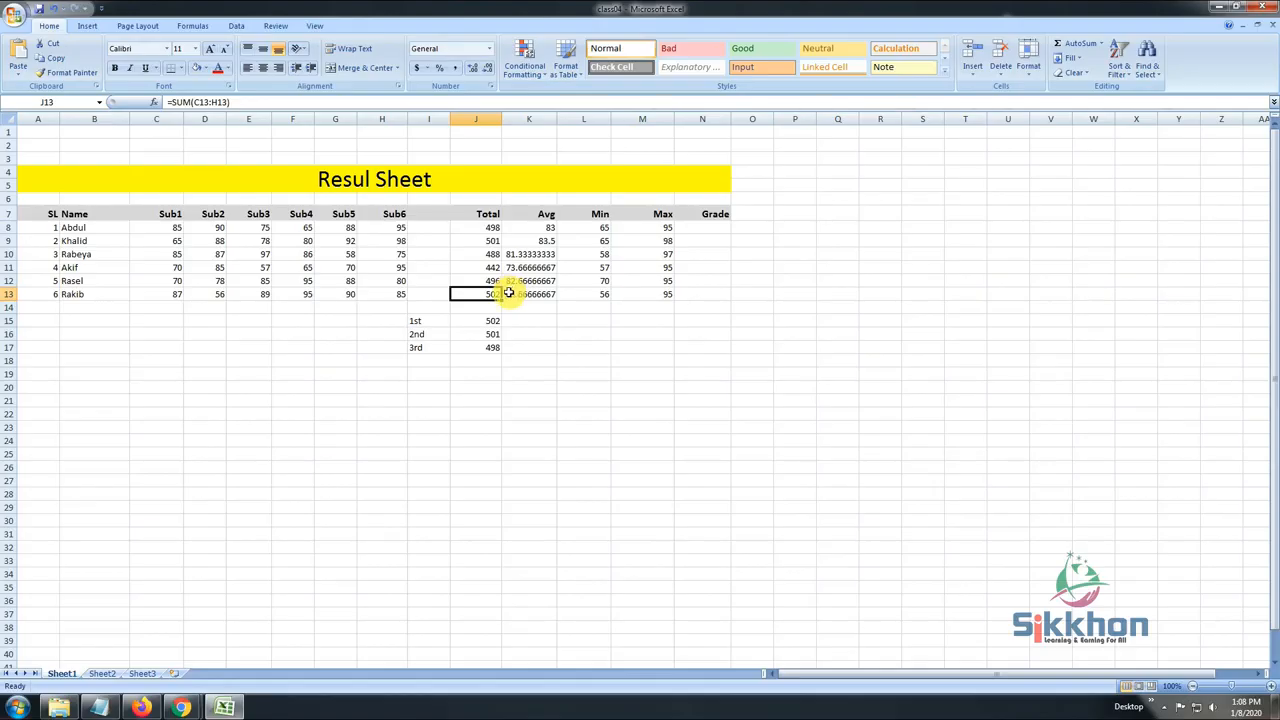
left_click(487, 320)
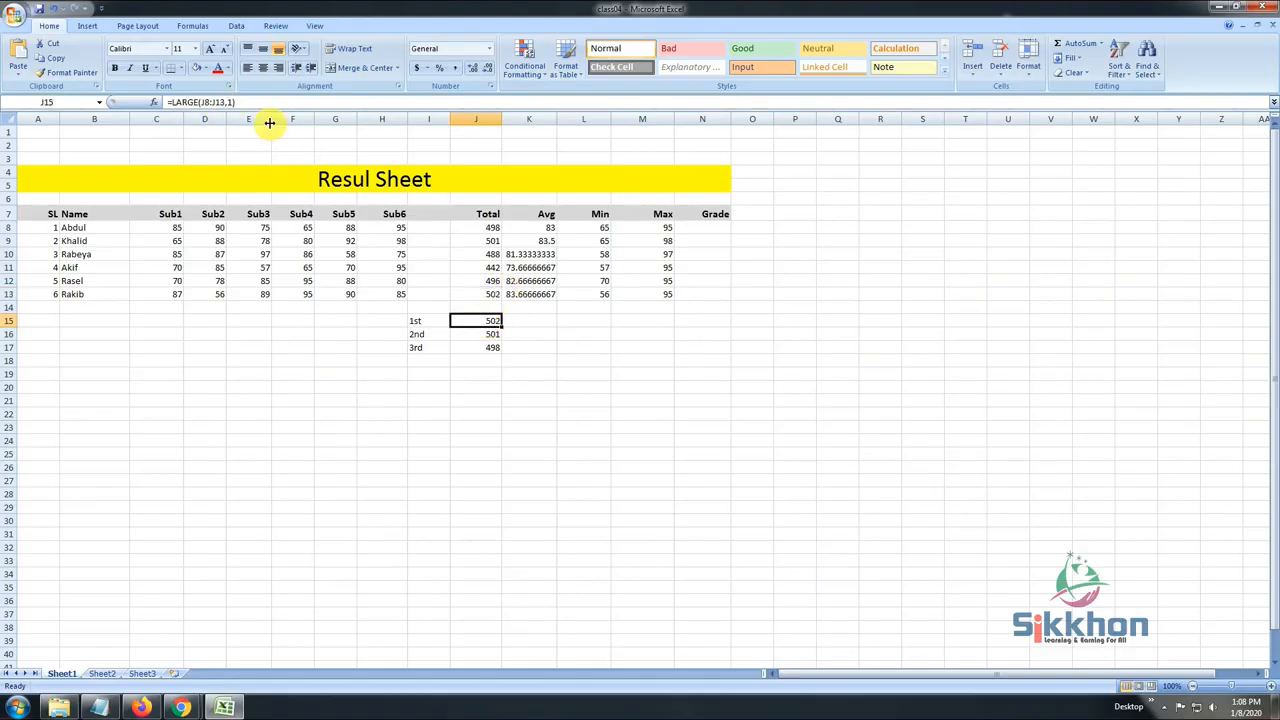
left_click(491, 334)
left_click(492, 348)
left_click(493, 321)
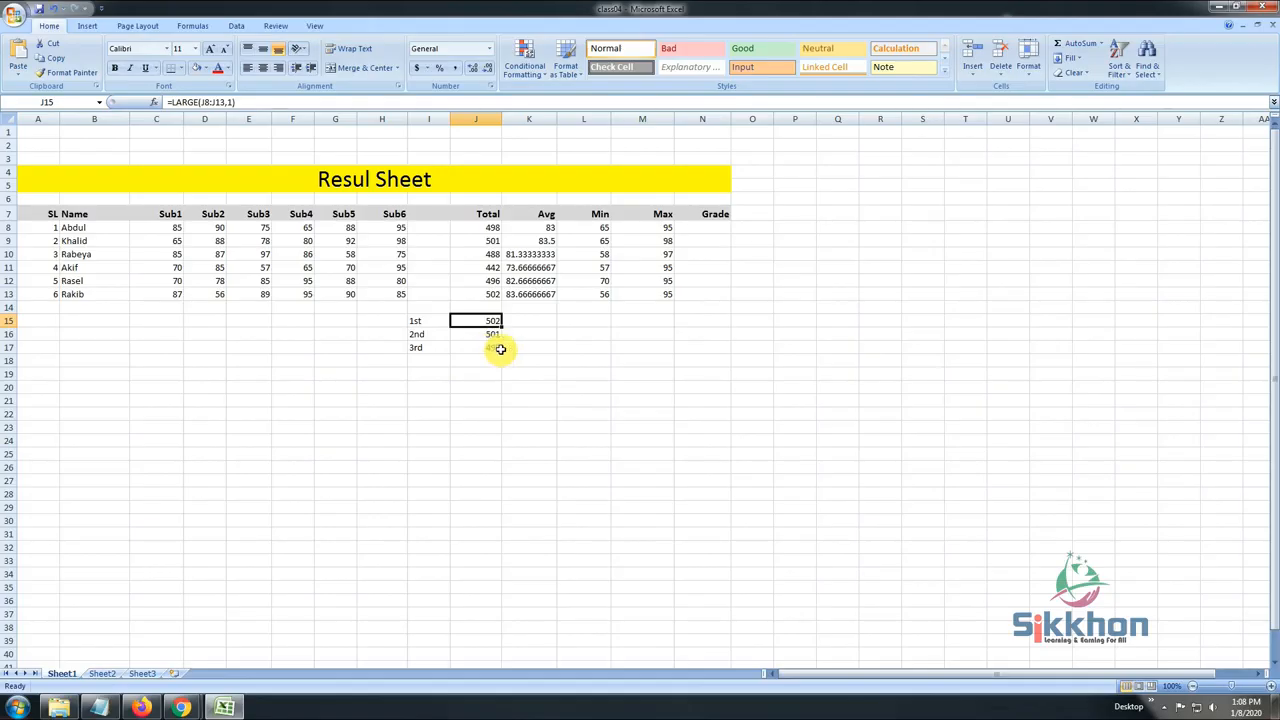
Widen column N slightly to give the Grade column more room.
left_click_drag(729, 119, 745, 119)
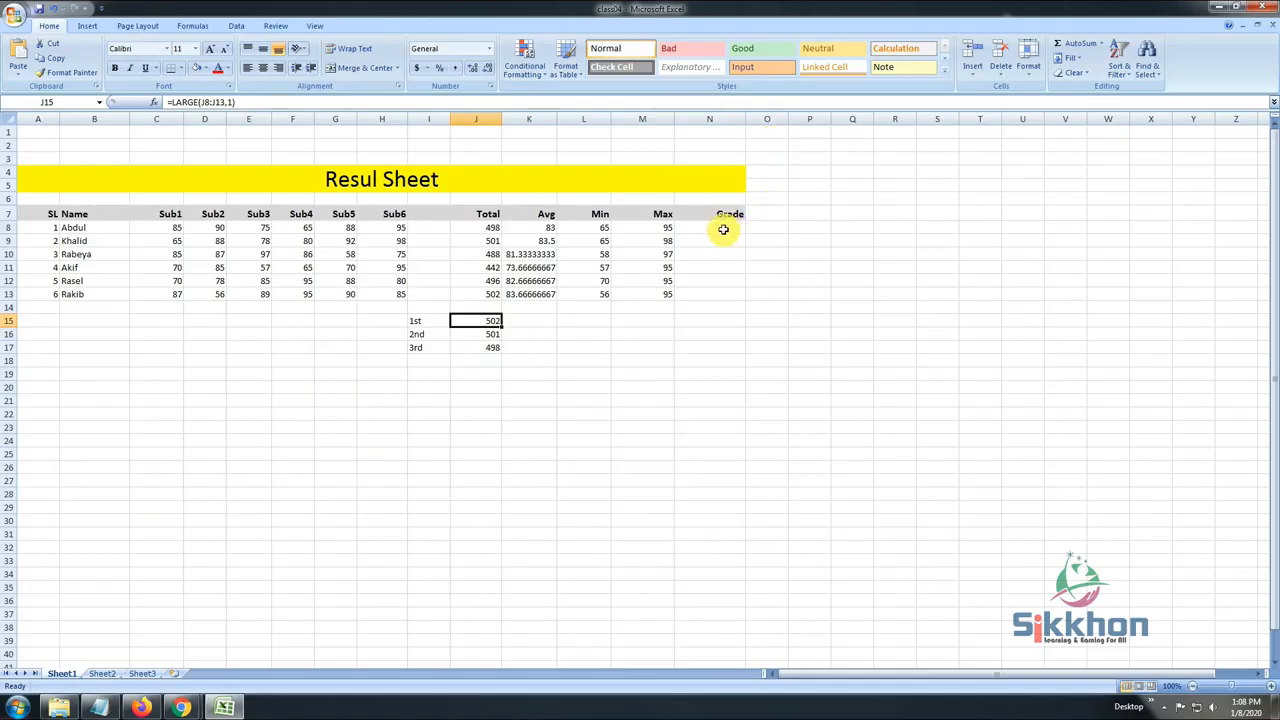